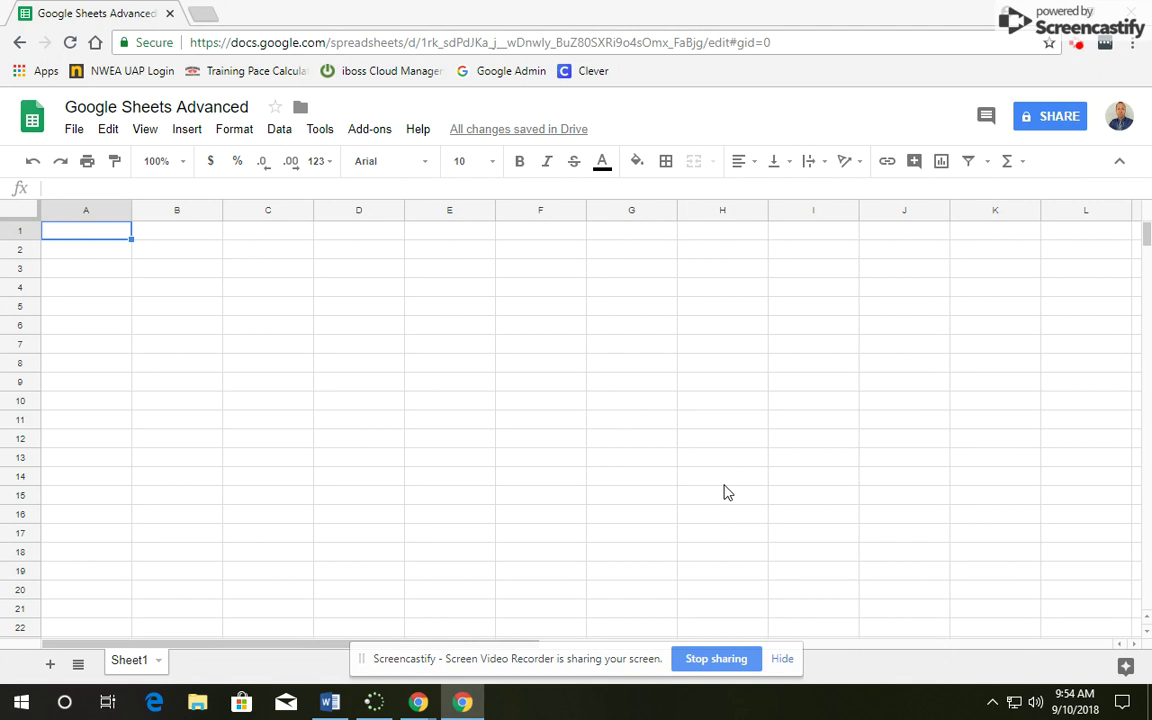
- Resize rows 1 to 7 to a height of 75 pixels
left_click(30, 231)
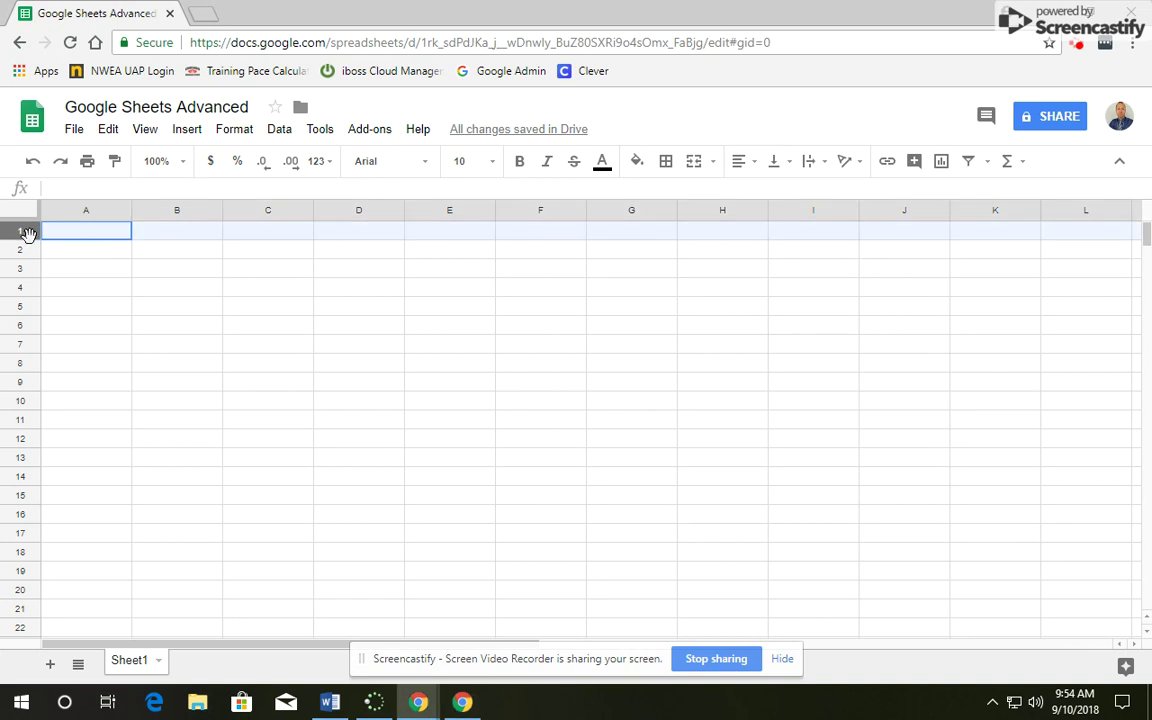
left_click_drag(28, 232, 20, 343)
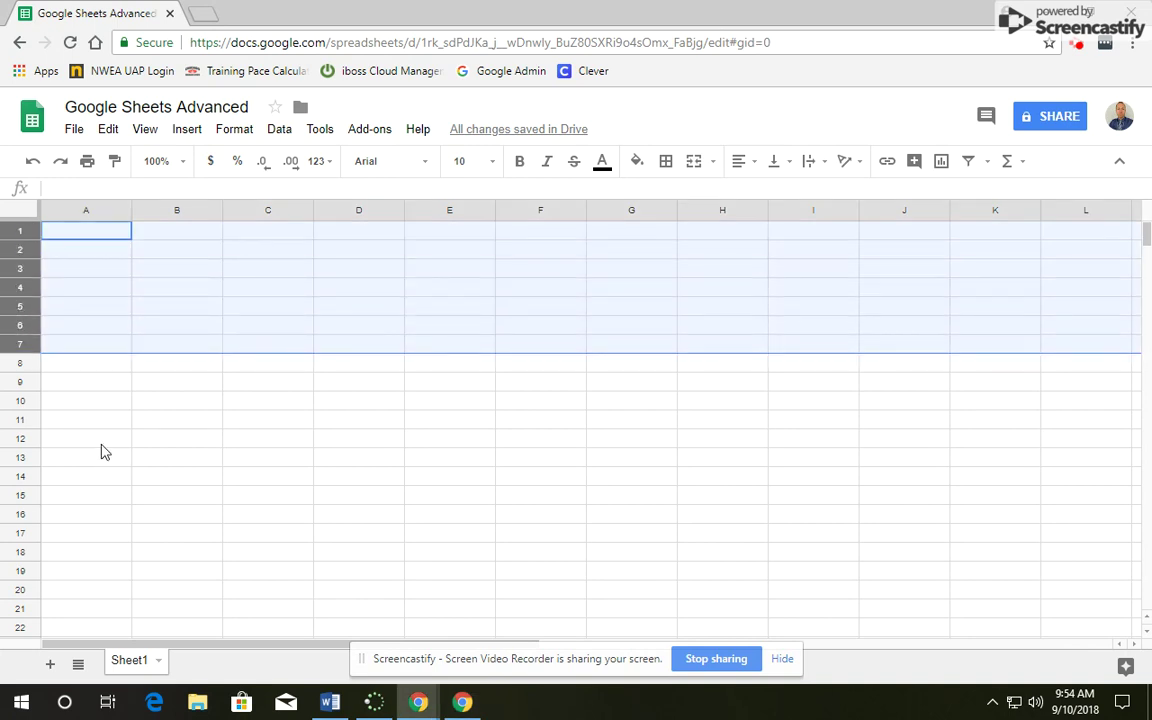
right_click(22, 306)
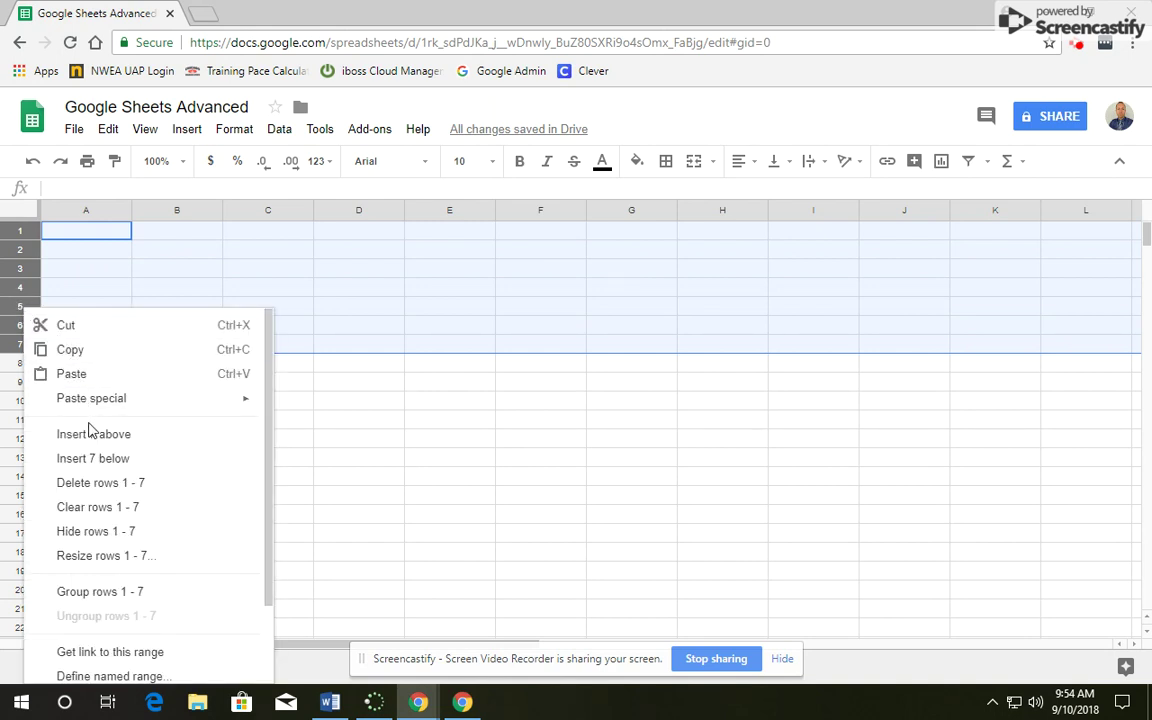
left_click(104, 556)
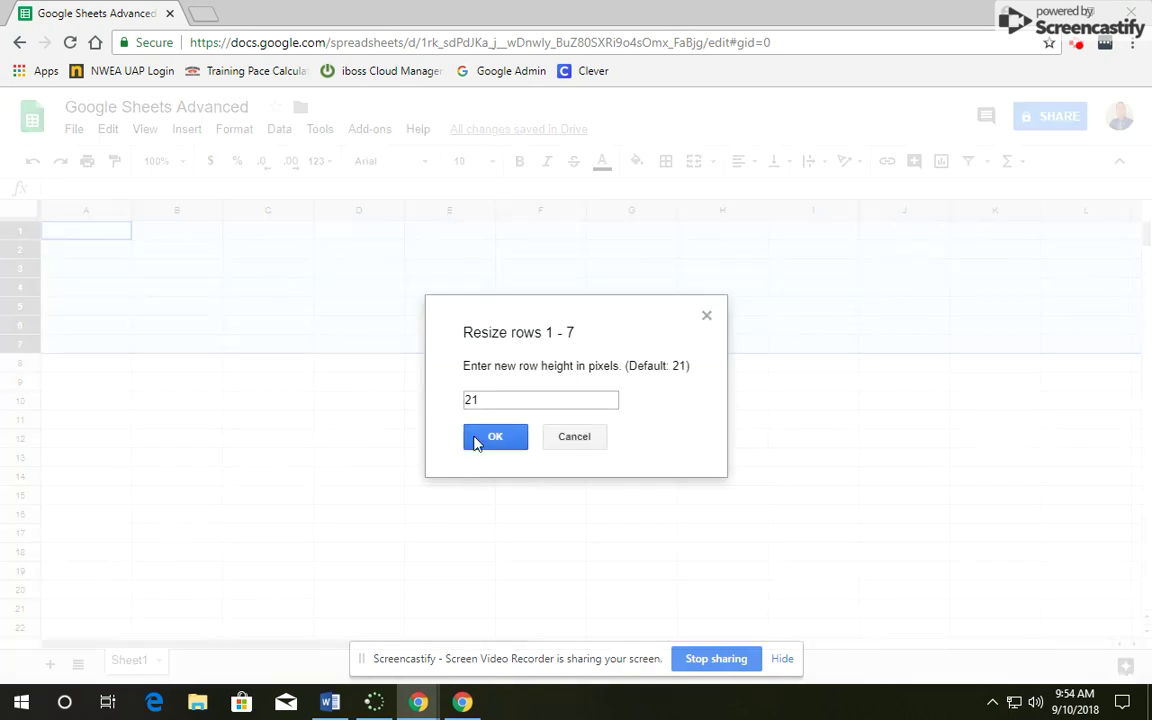
double_click(490, 399)
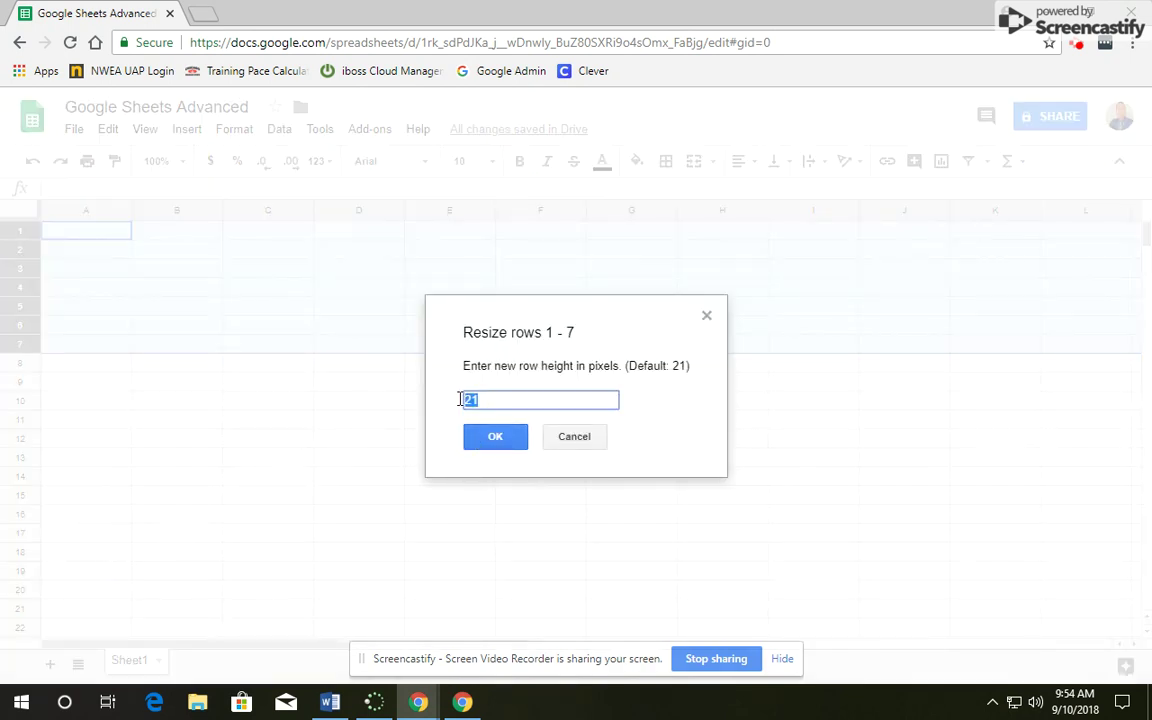
type("75")
key("Return")
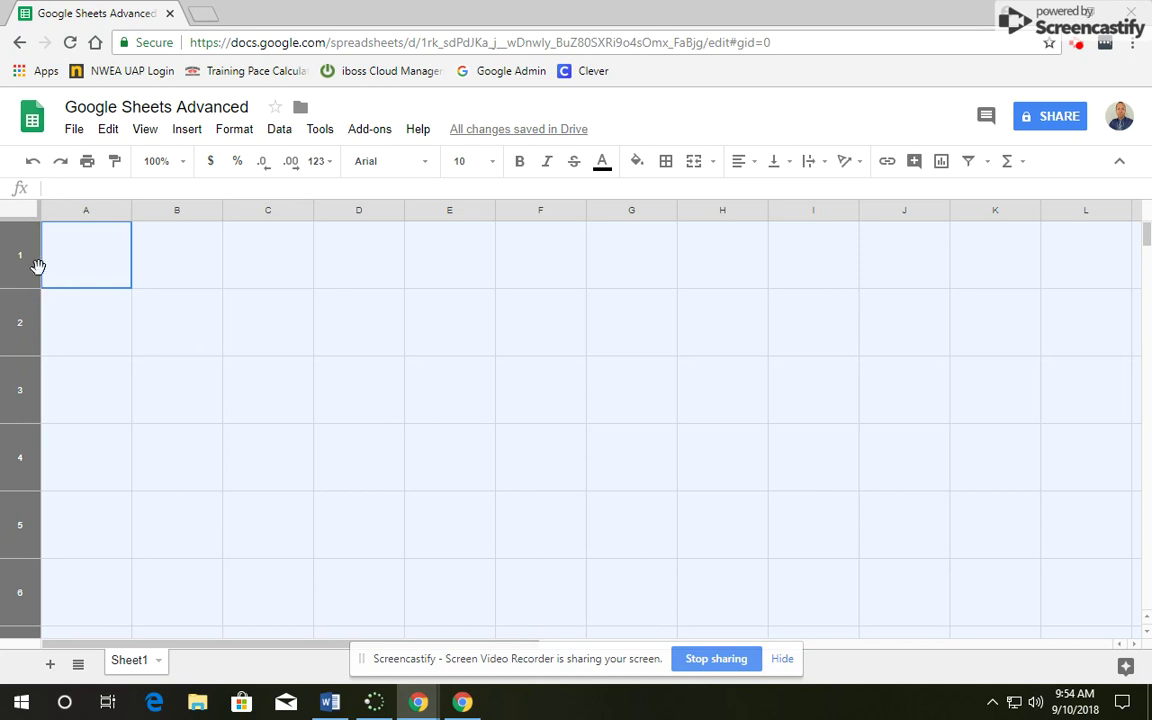
left_click(184, 324)
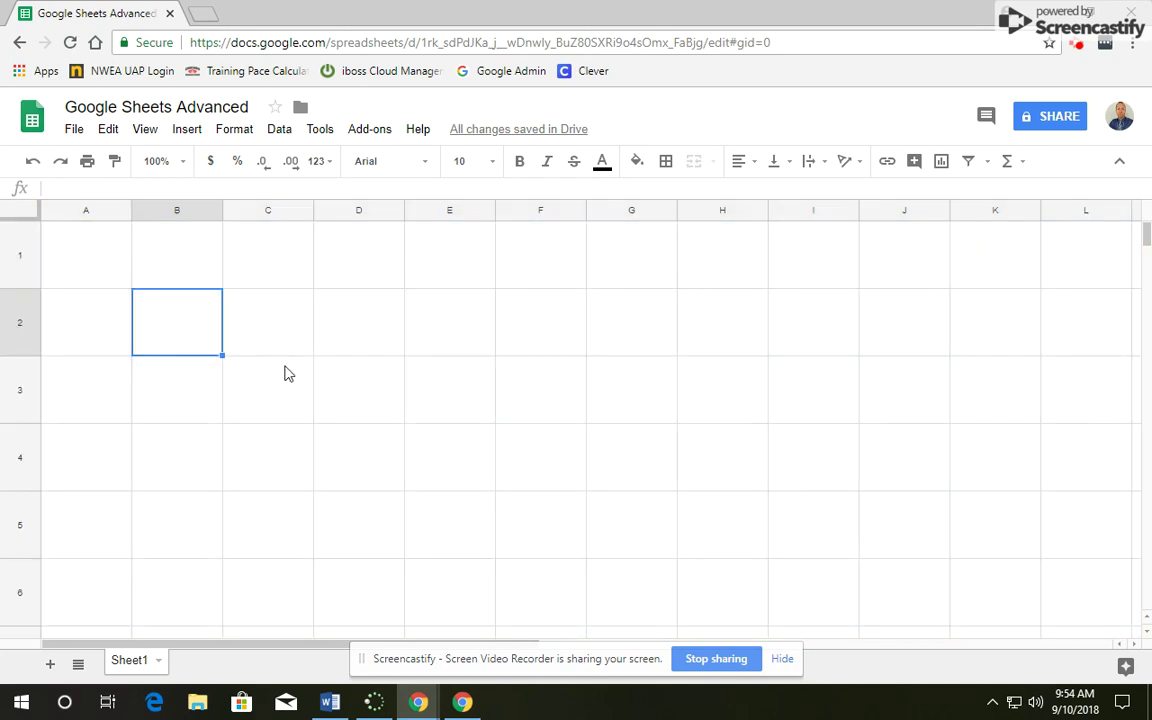
- Search Google for "eagle" images and insert the Bald Eagle Portrait picture at cell A1
left_click(88, 262)
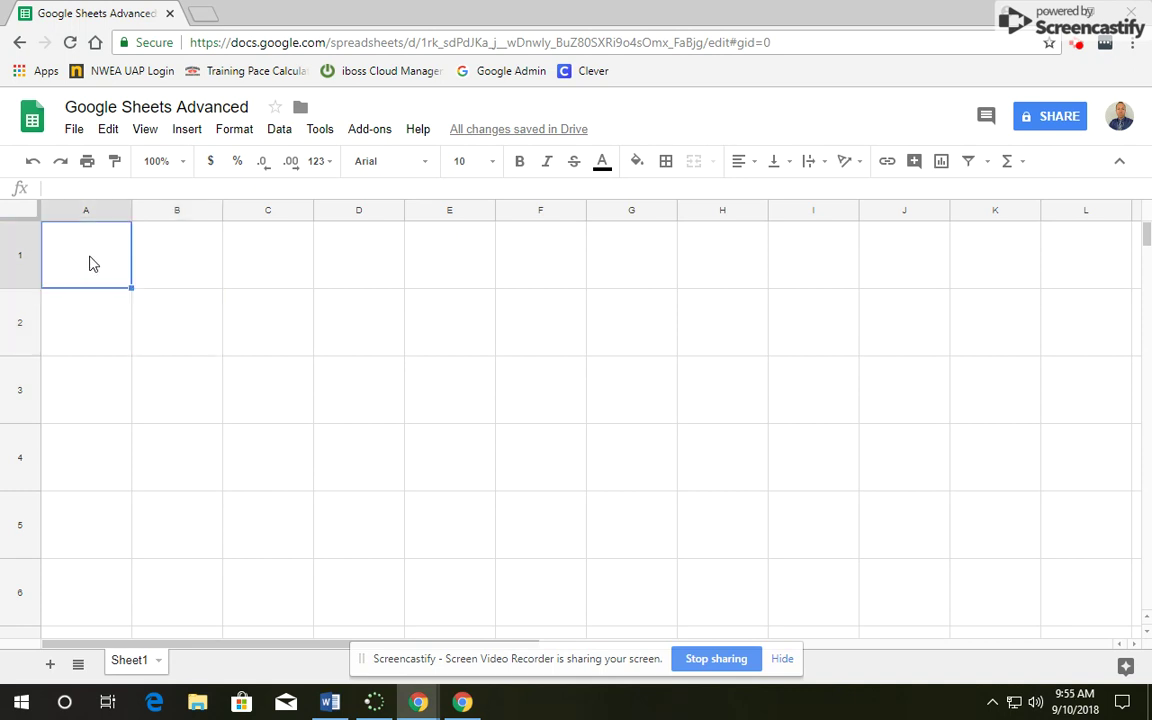
left_click(195, 135)
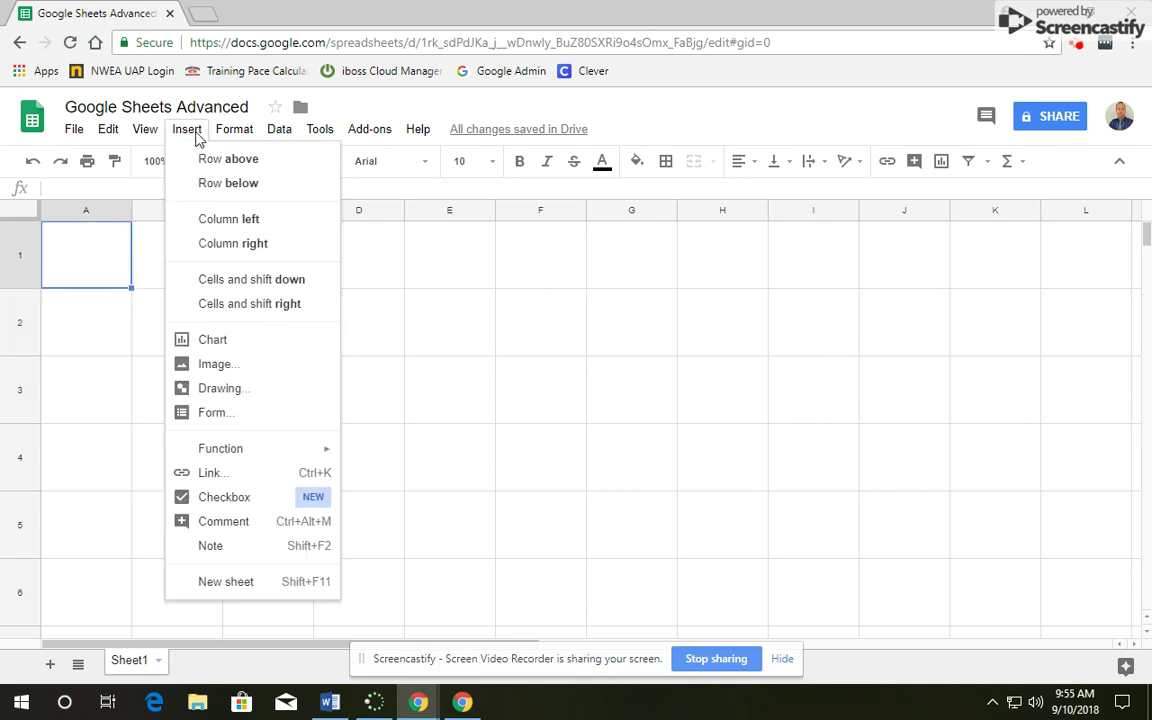
left_click(222, 365)
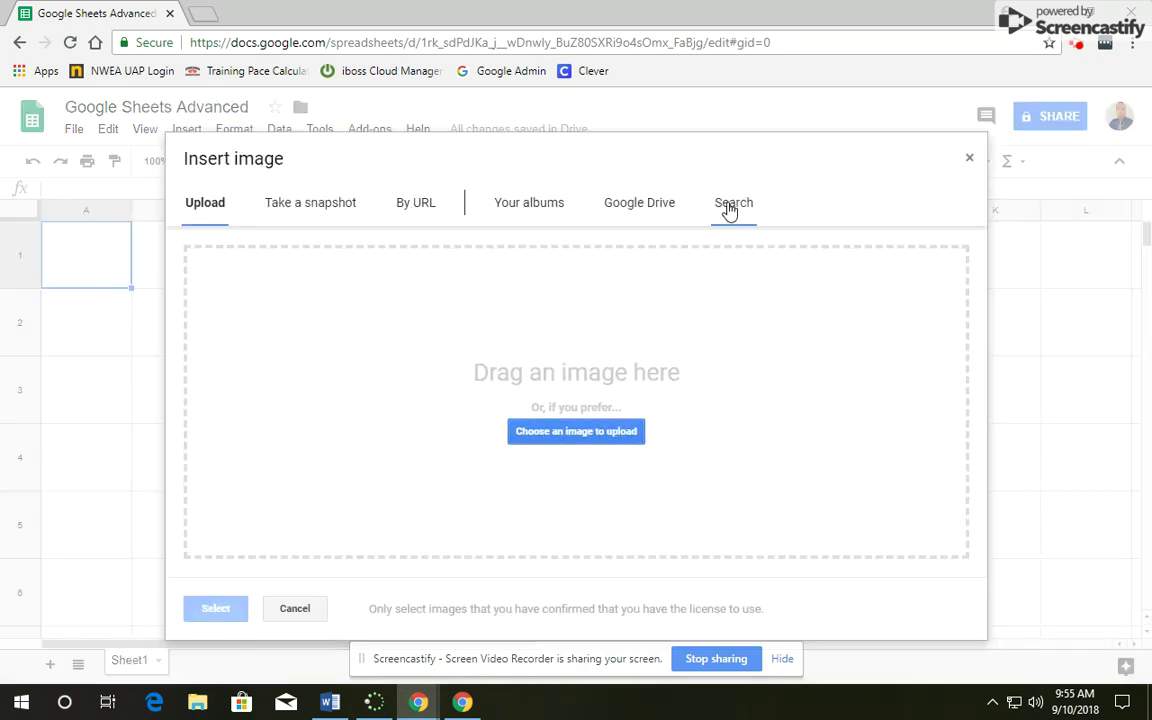
left_click(730, 206)
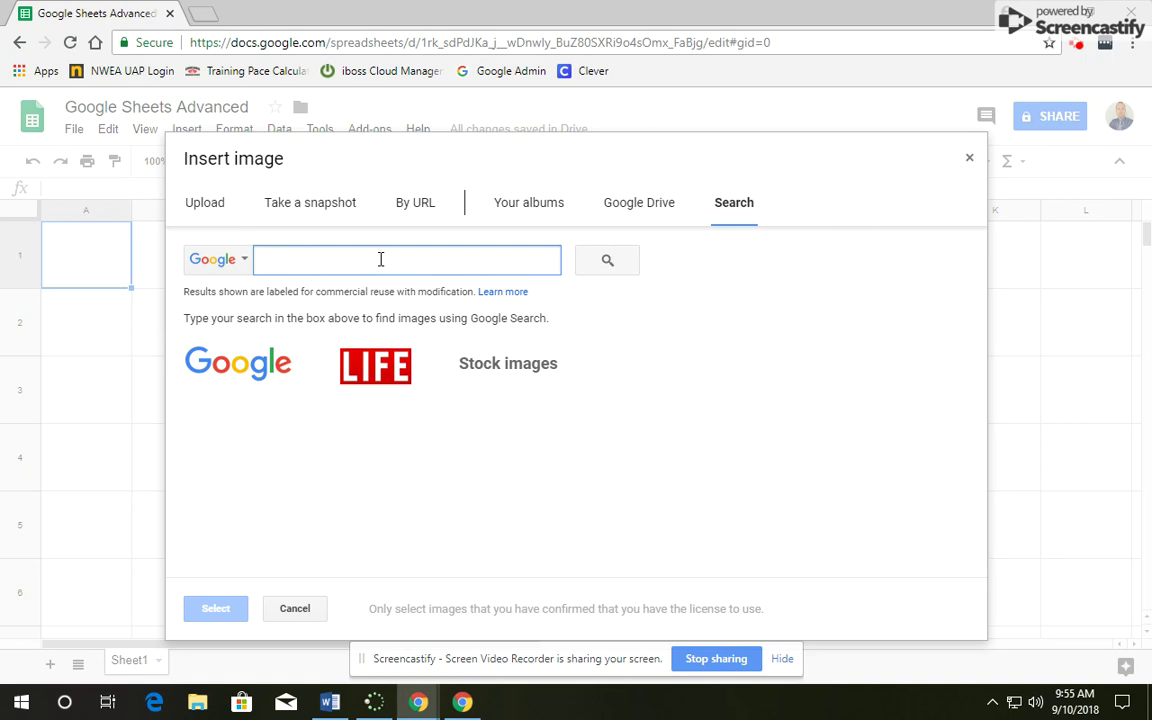
type("eagle")
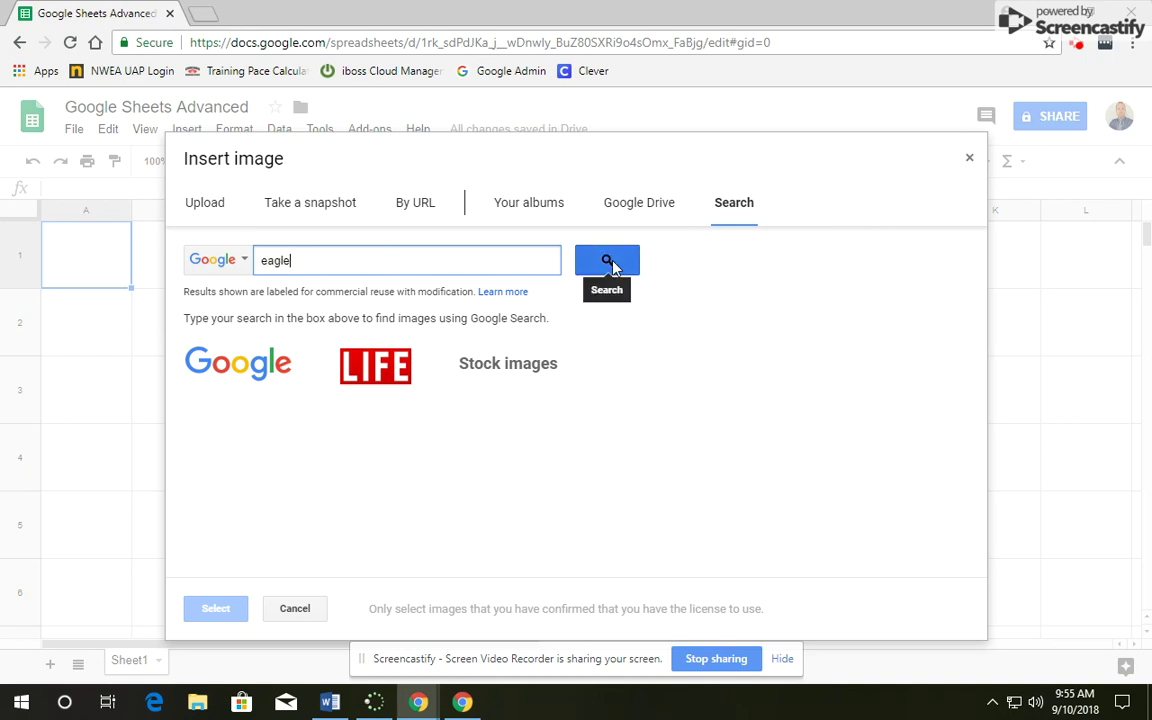
left_click(610, 262)
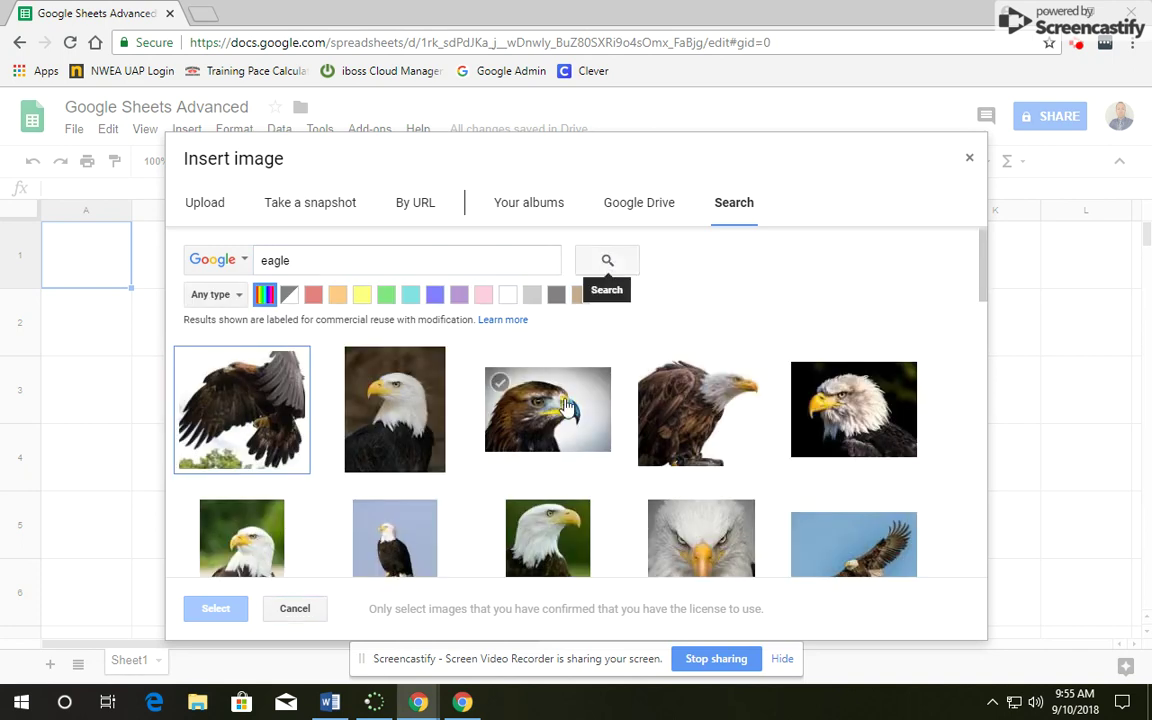
scroll(697, 522, "down", 1)
scroll(620, 460, "up", 1)
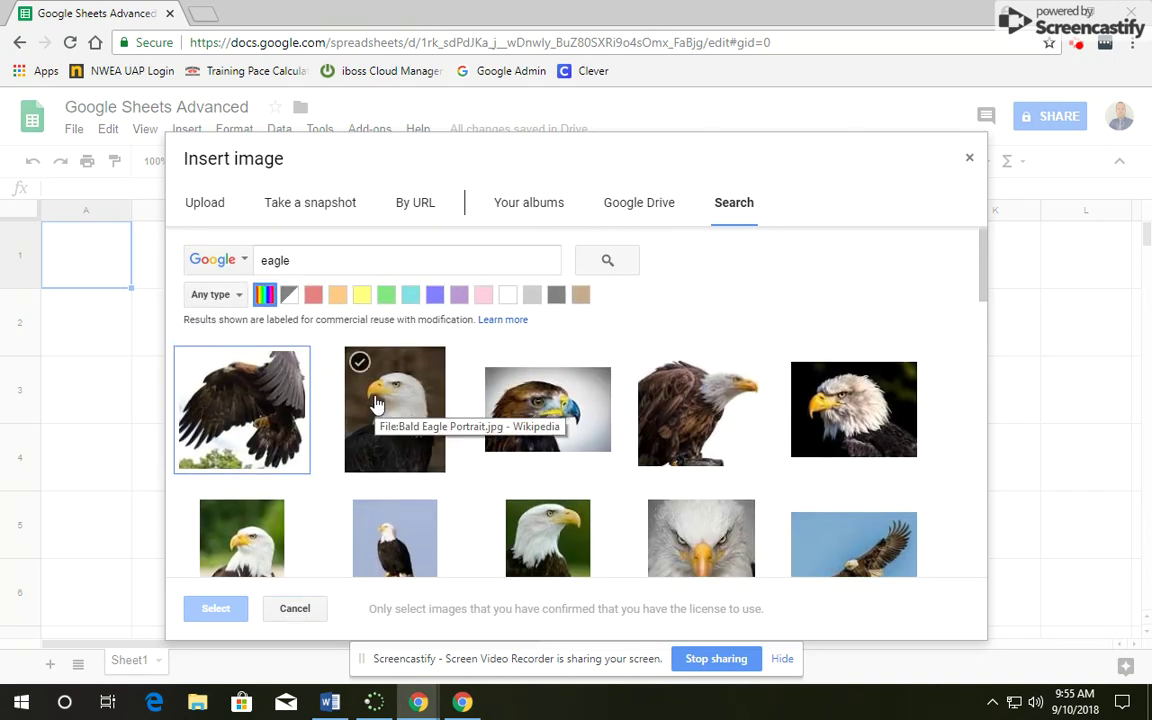
left_click(376, 403)
left_click(218, 607)
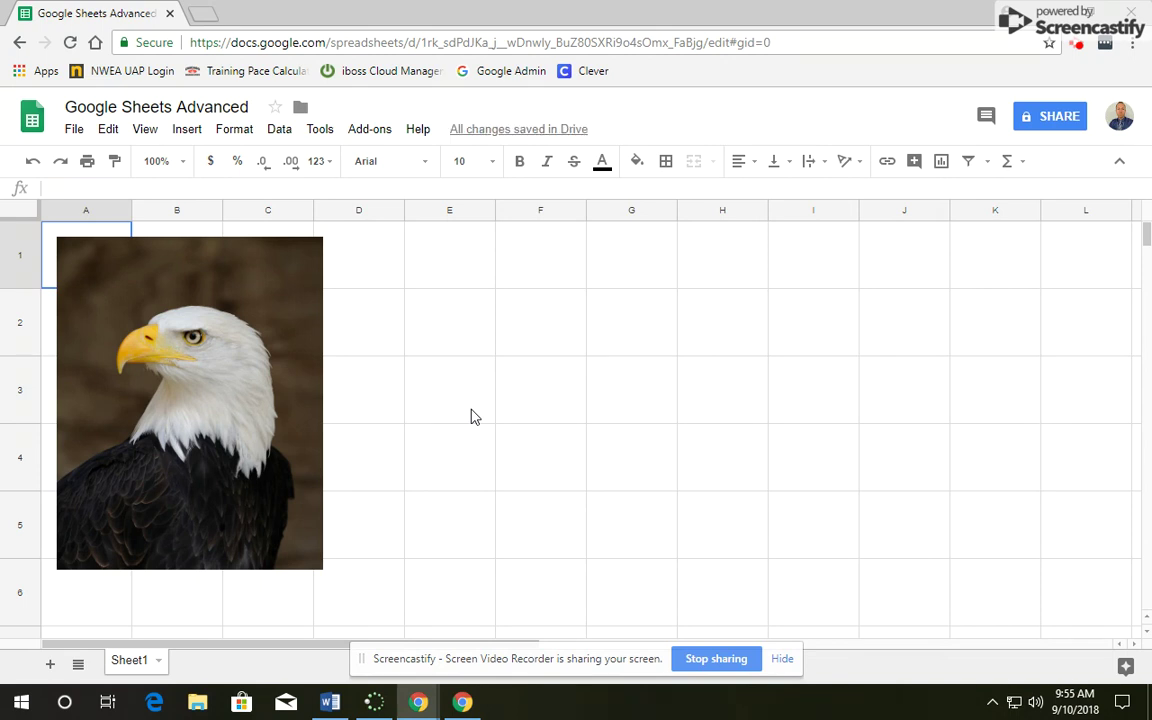
- Shrink the eagle picture proportionally so it fits inside cell A1
left_click(195, 383)
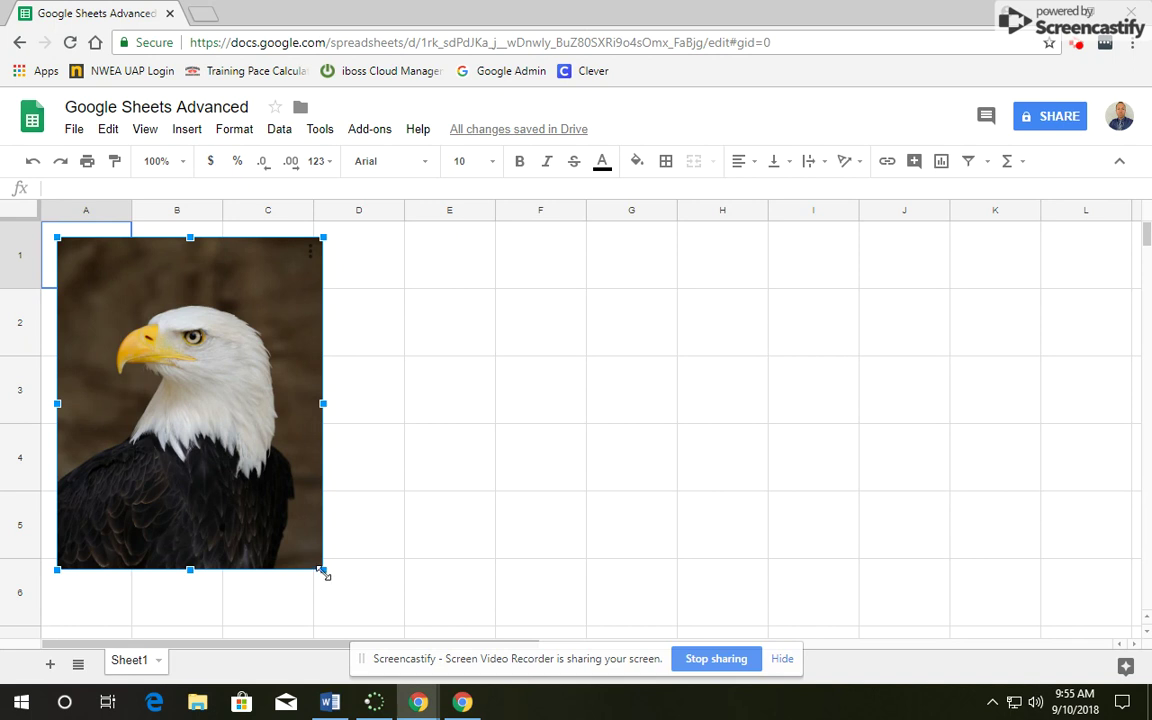
left_click_drag(322, 571, 95, 283)
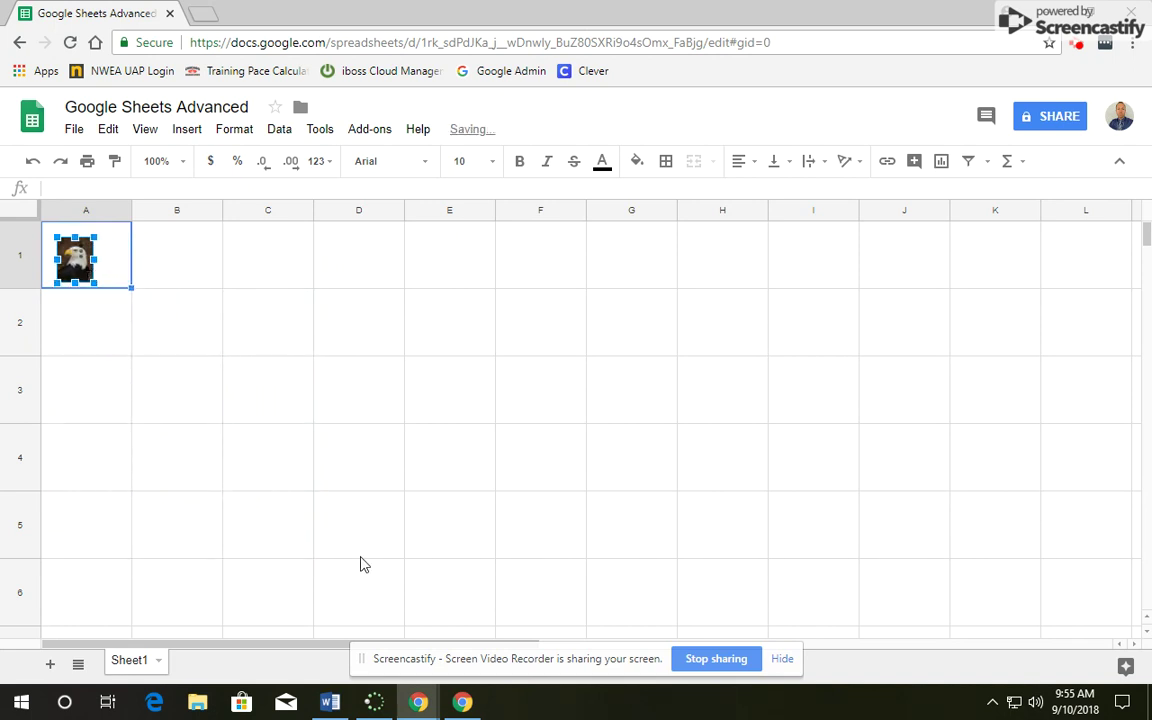
left_click(180, 245)
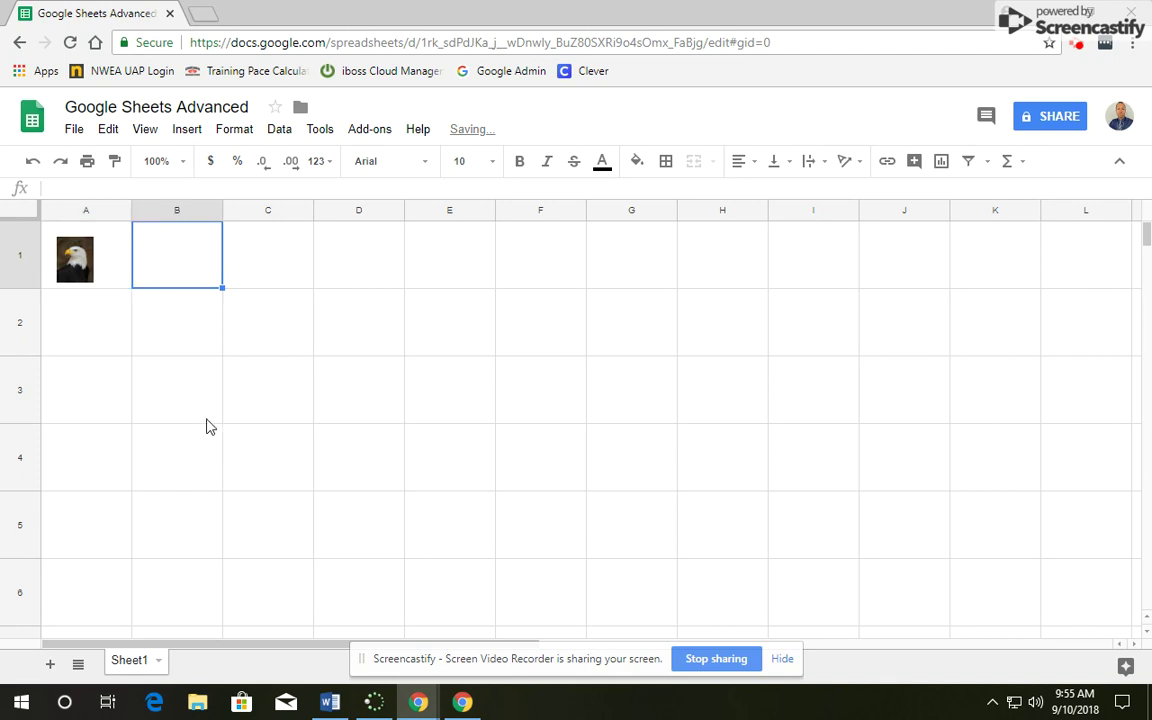
- Insert a link in cell A2 with the text "Math Playground" pointing to mathplayground.com, and test that it opens the site
left_click(93, 322)
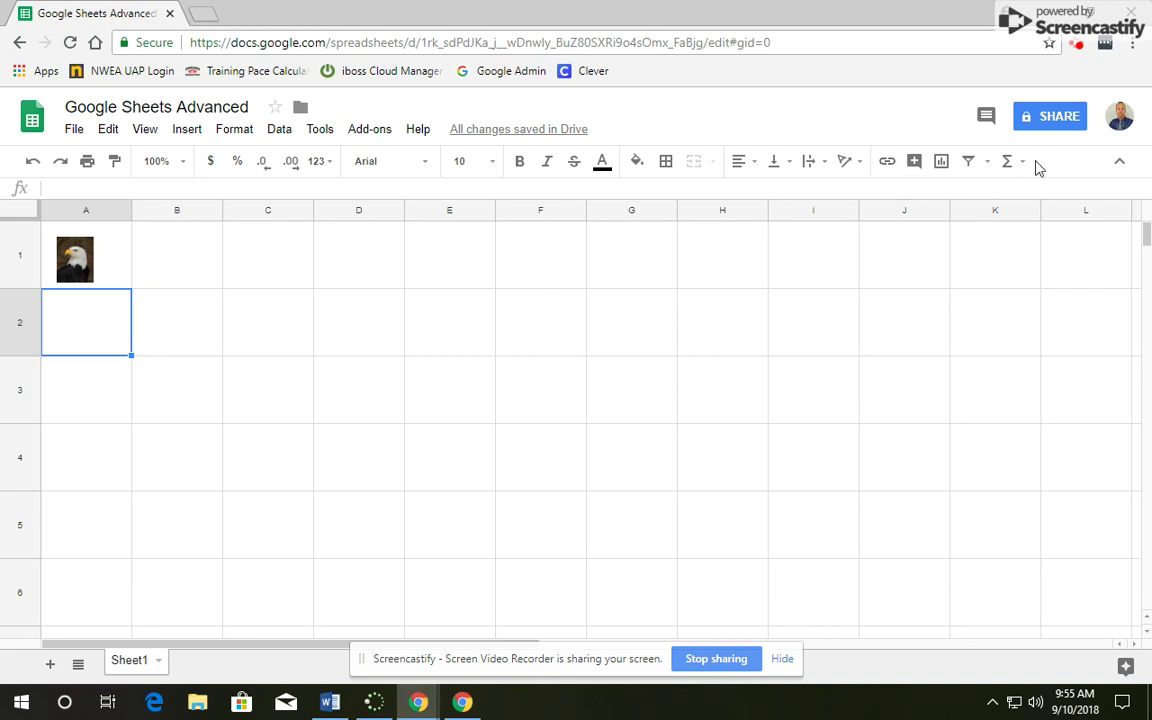
left_click(886, 162)
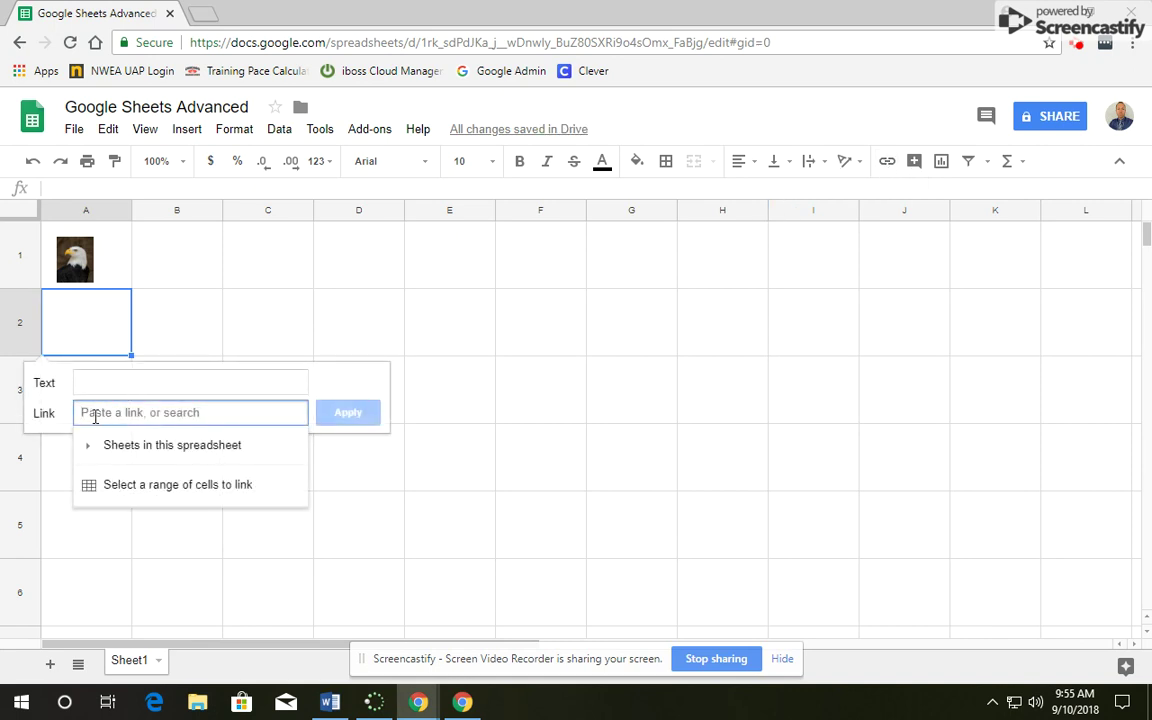
left_click(110, 384)
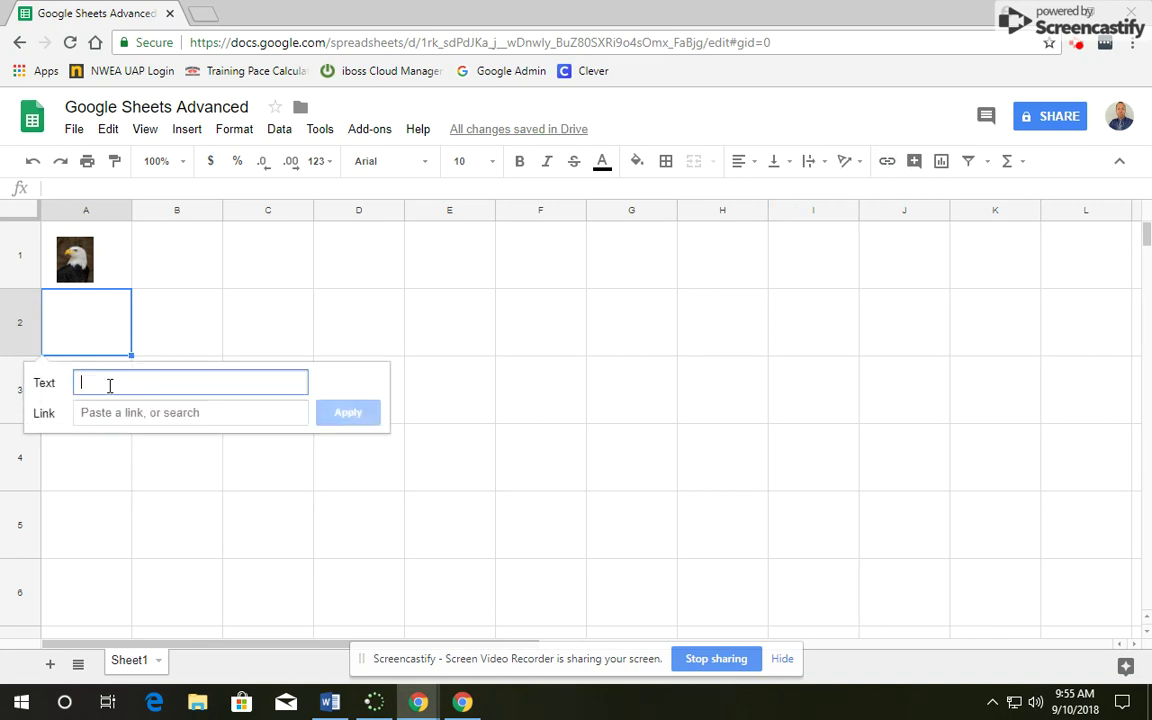
type("Math Playground")
left_click(181, 413)
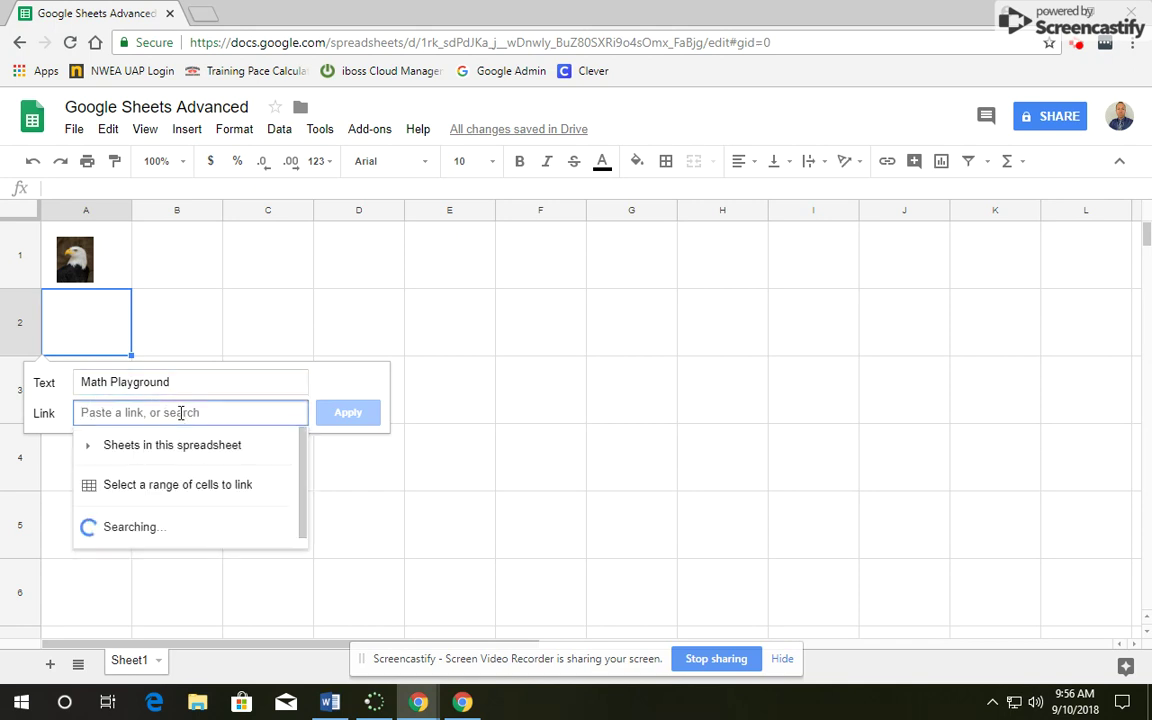
type("mathplay")
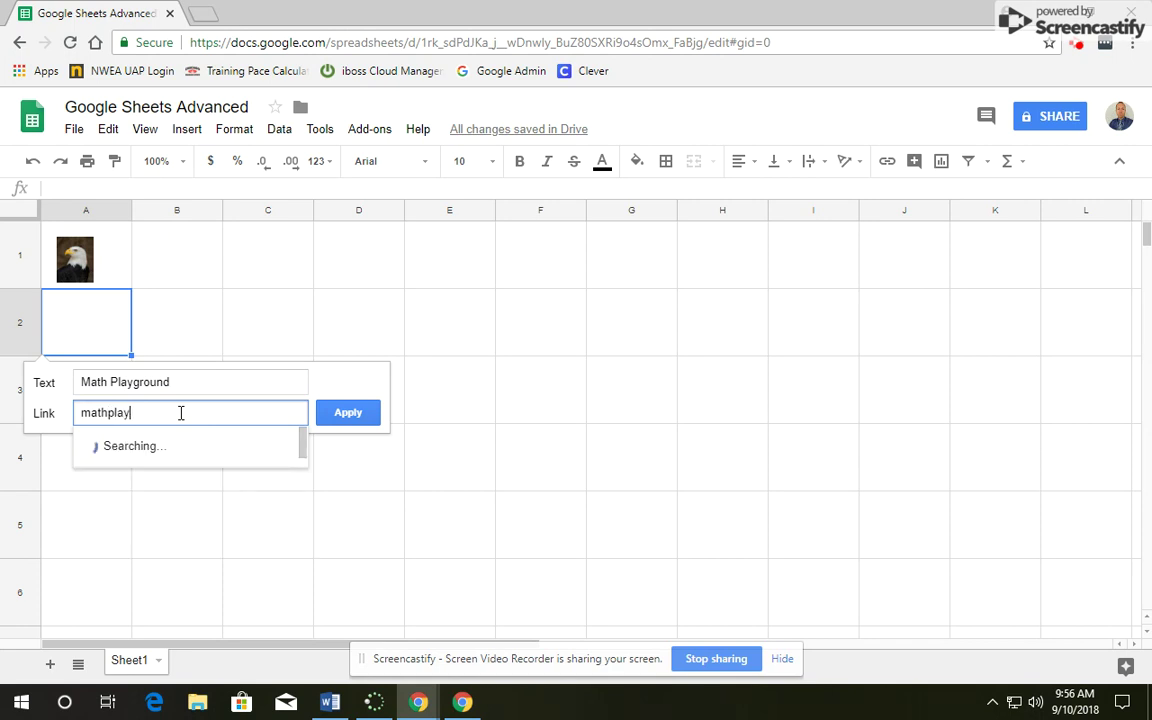
type("ground.com")
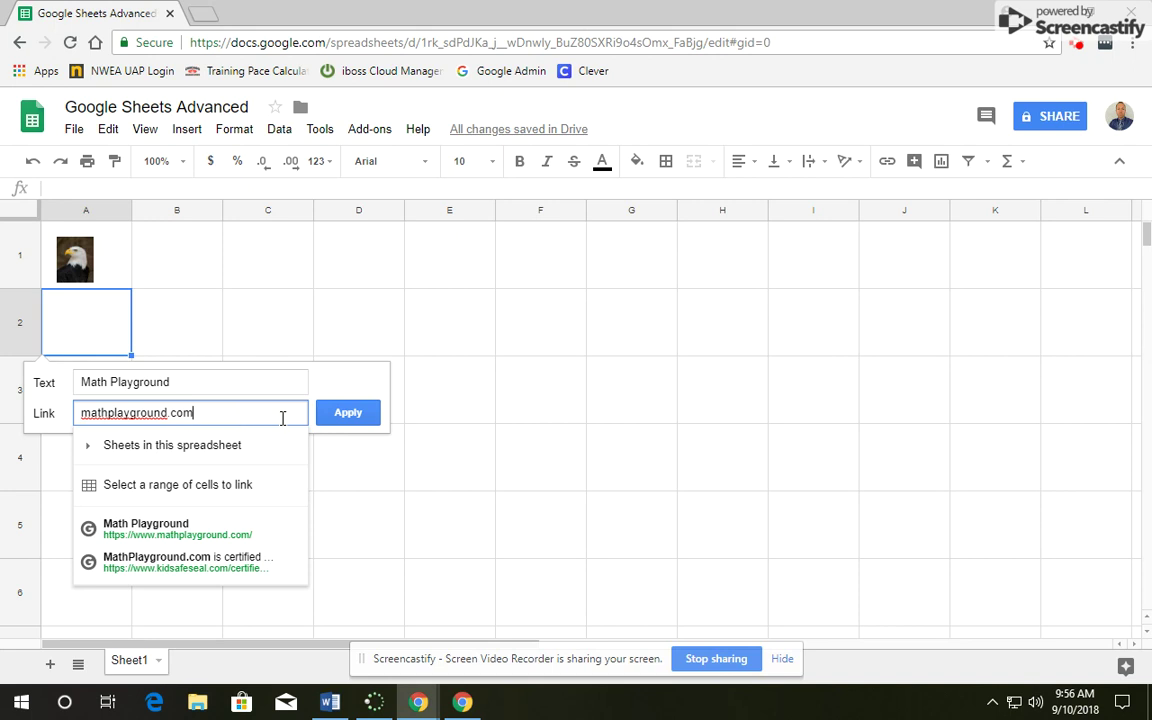
left_click(340, 414)
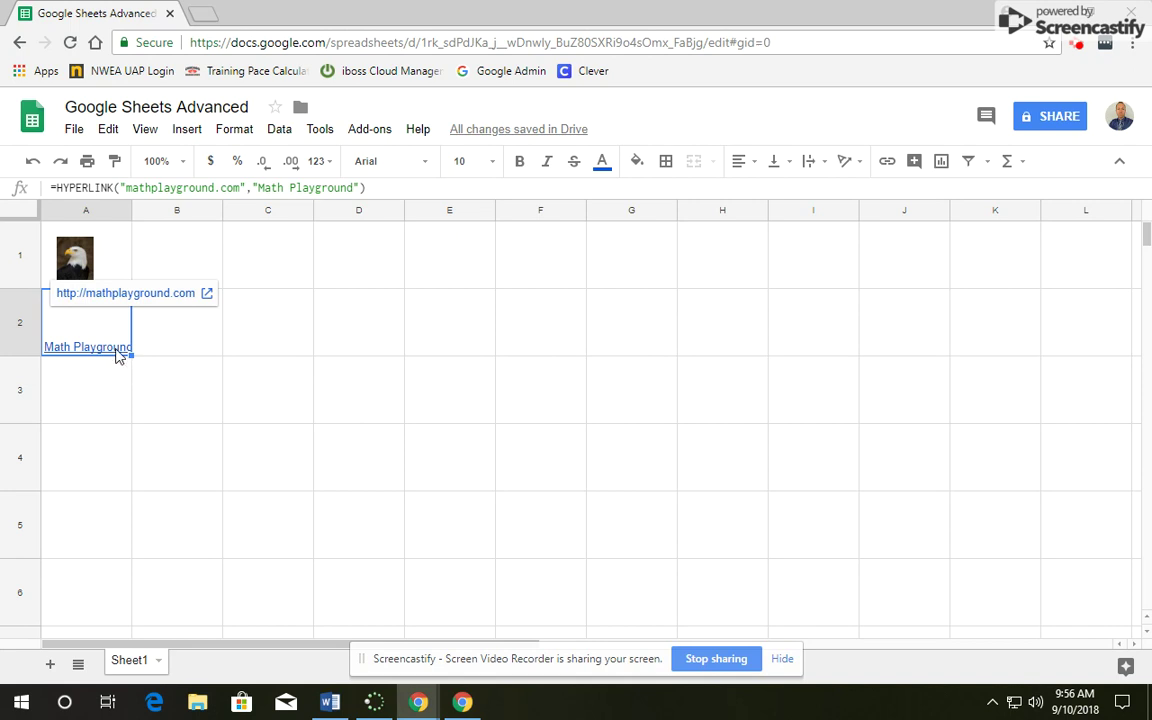
left_click(110, 278)
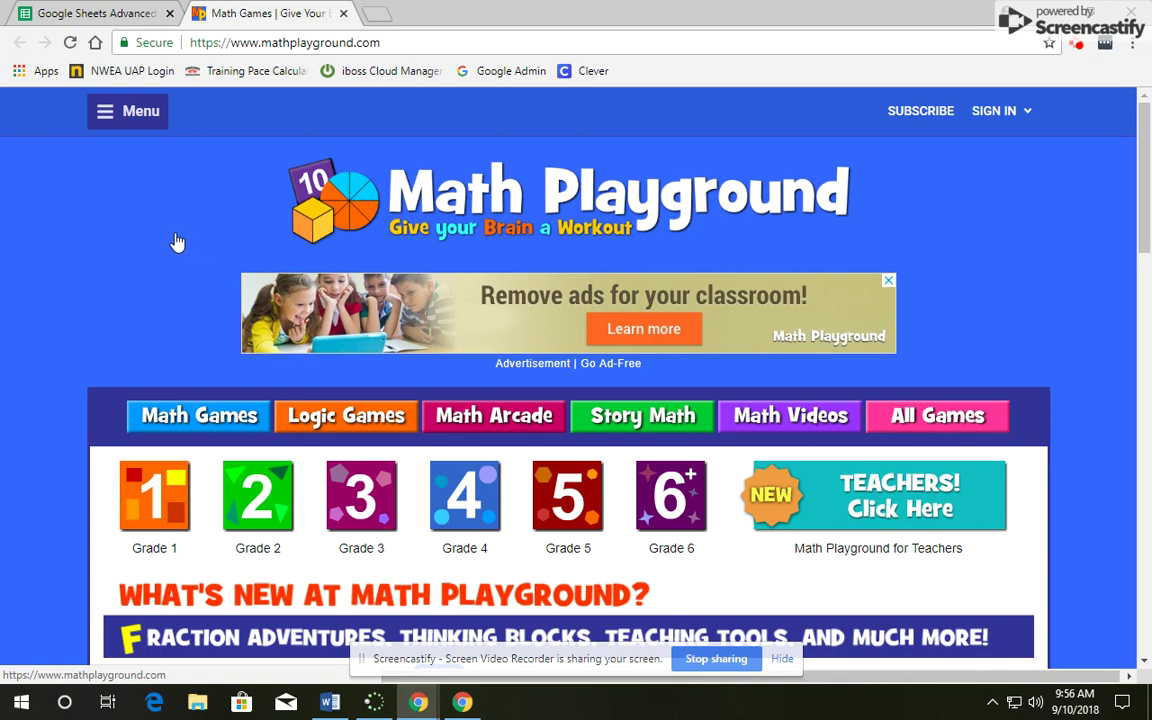
left_click(343, 14)
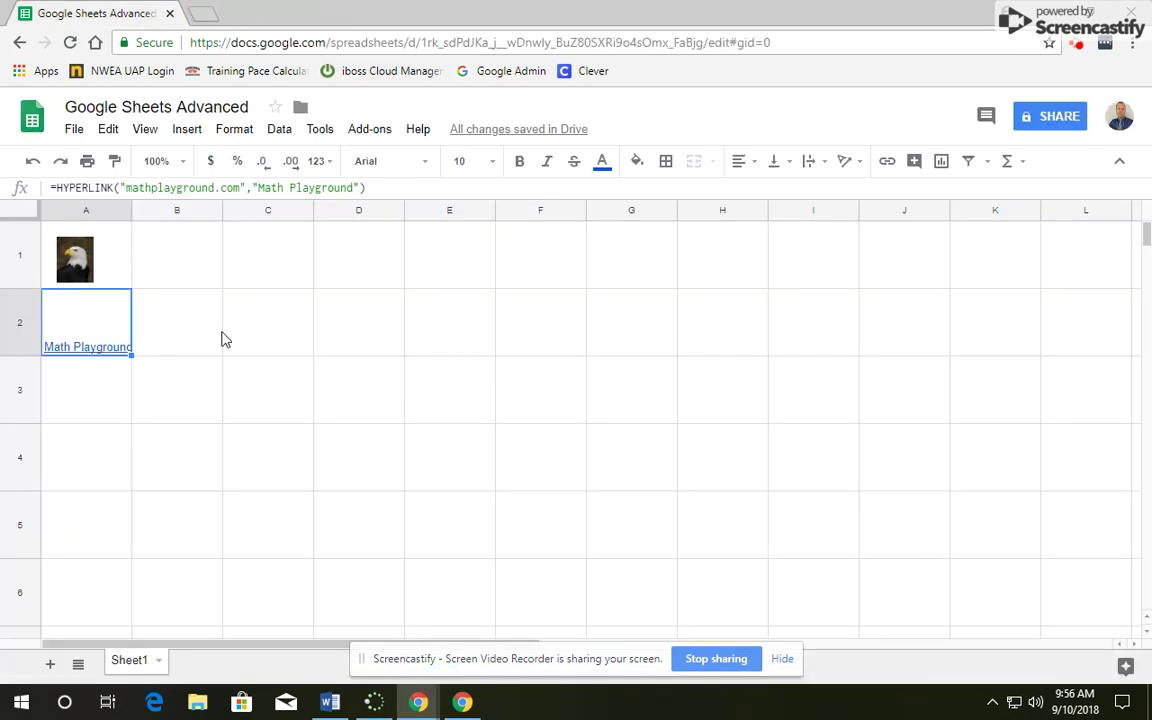
- Enter "Eagles" in cell B1
left_click(176, 236)
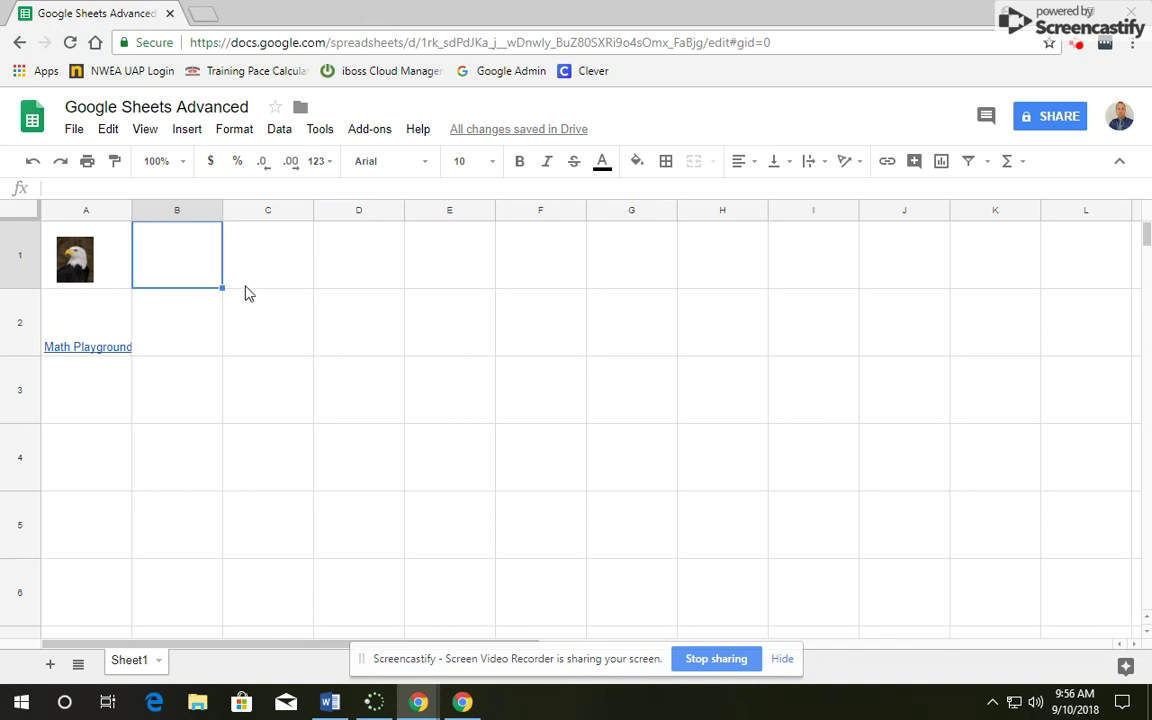
type("Eagles")
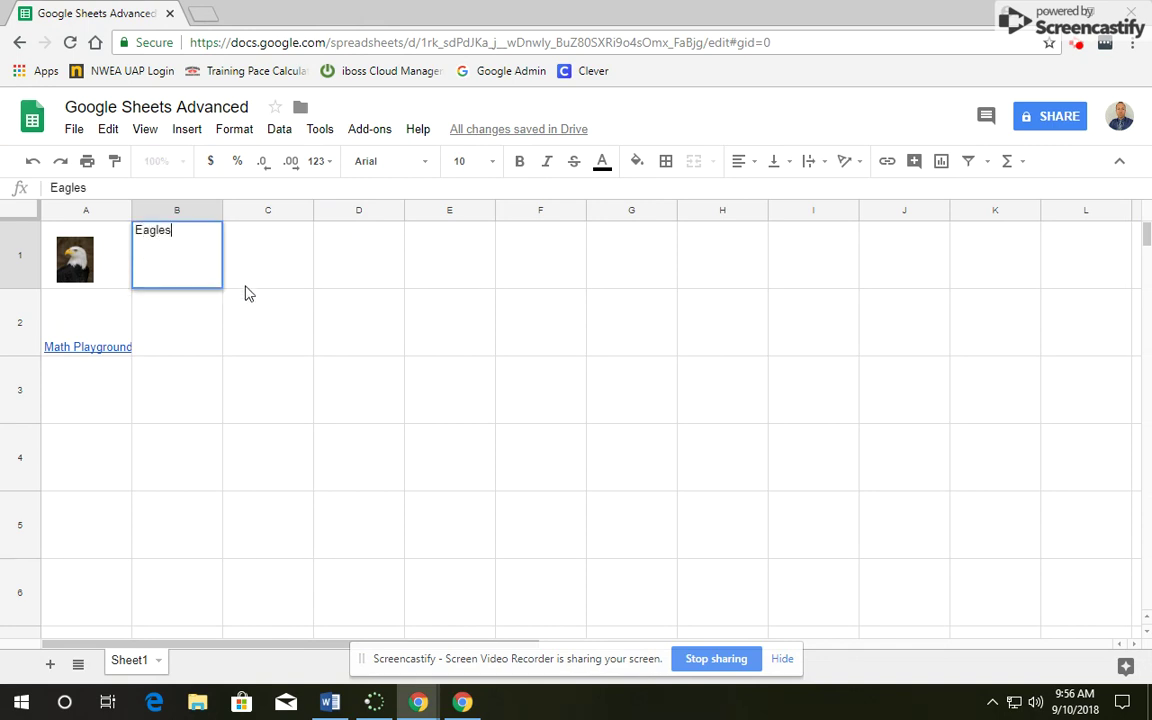
left_click(263, 330)
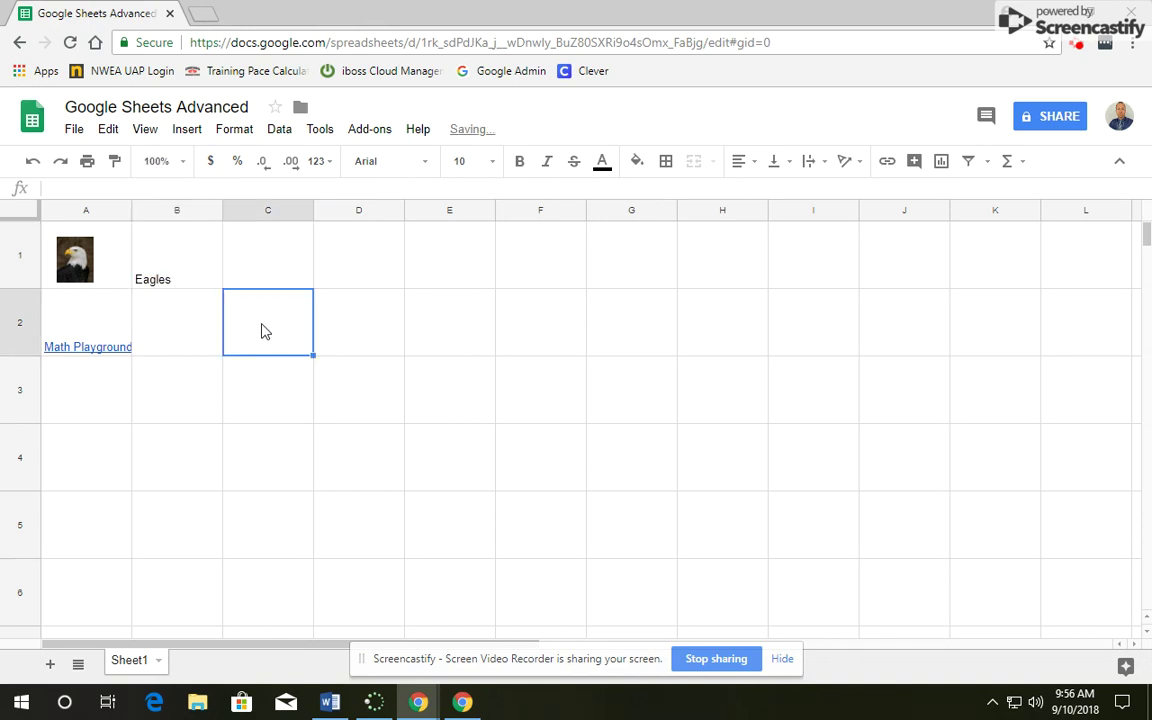
- Fill the text from cell B1 down column B through row 7
left_click(201, 268)
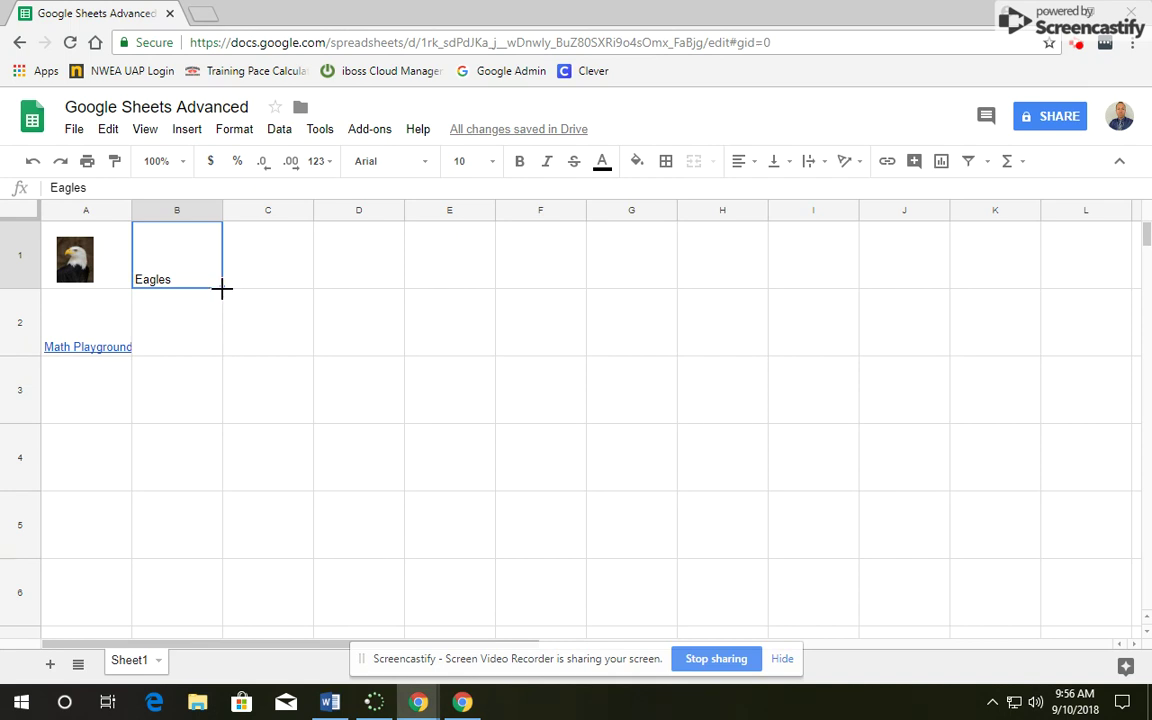
left_click_drag(222, 289, 193, 406)
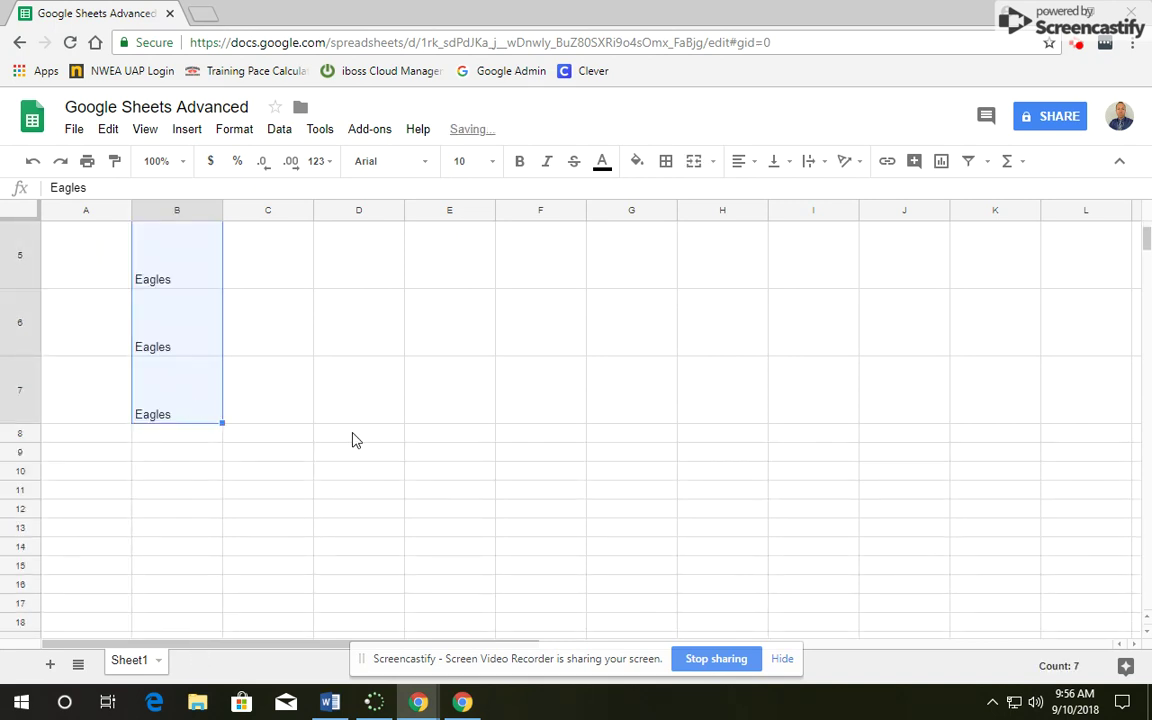
scroll(352, 441, "up", 2)
scroll(352, 442, "up", 1)
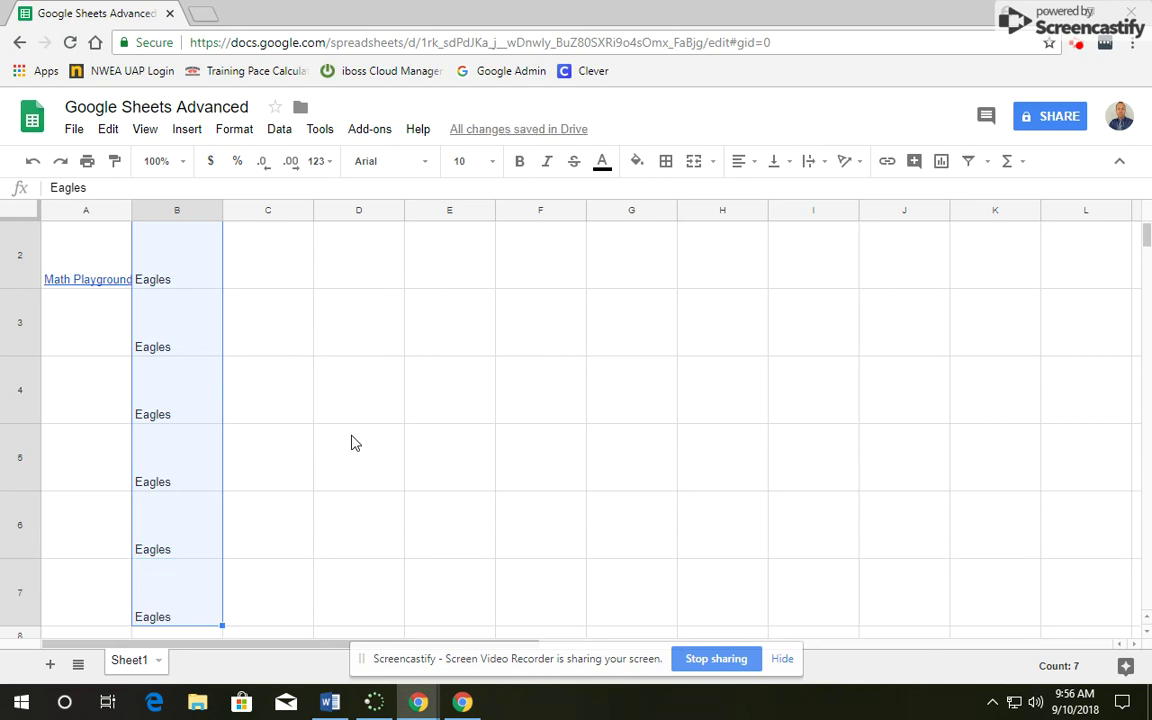
scroll(352, 441, "up", 1)
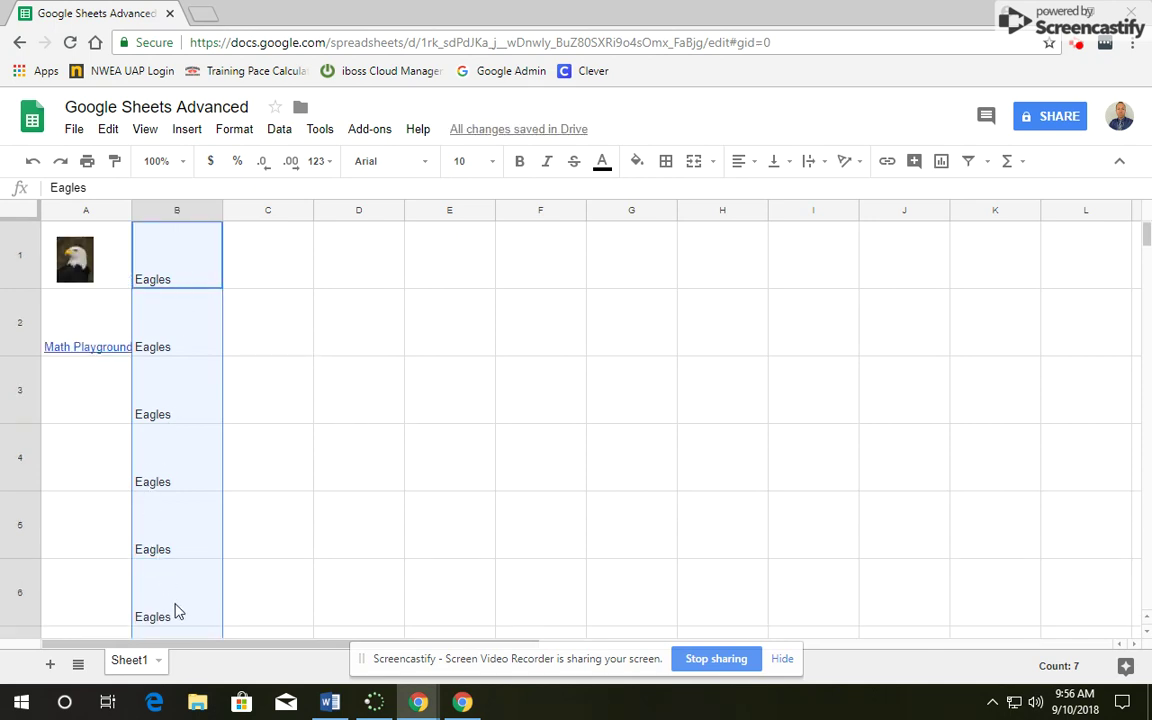
- Rotate the "Eagles" text in column B to read vertically upward and make it bold
left_click(846, 163)
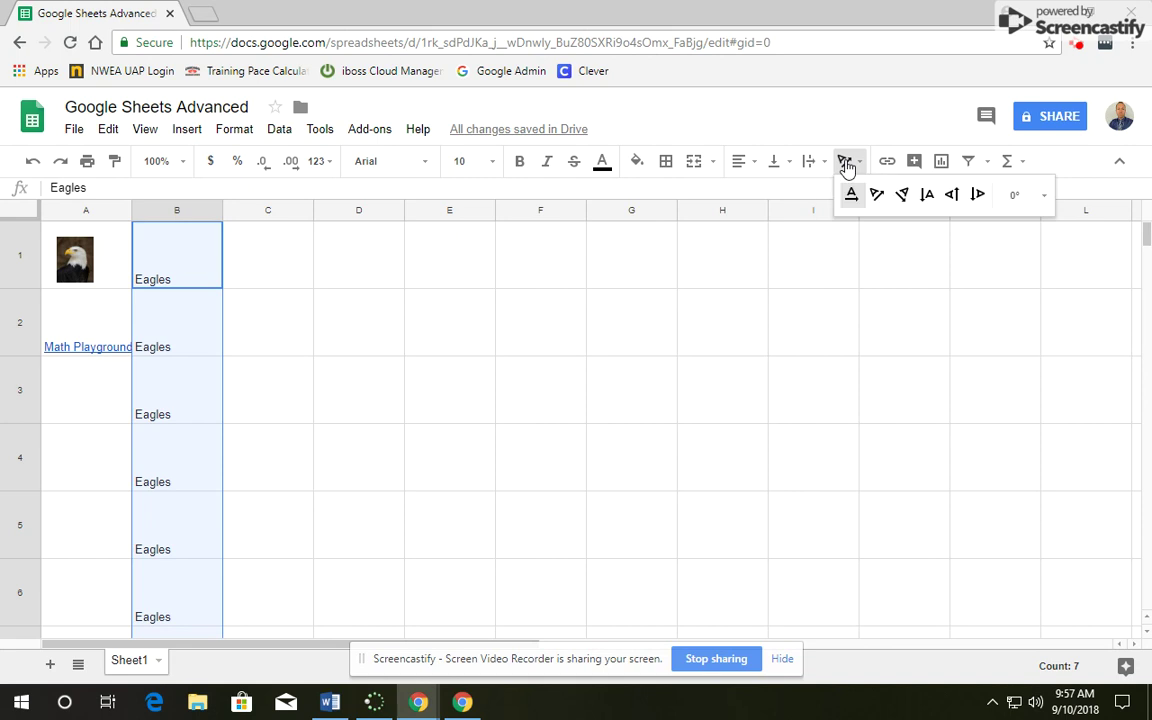
left_click(953, 196)
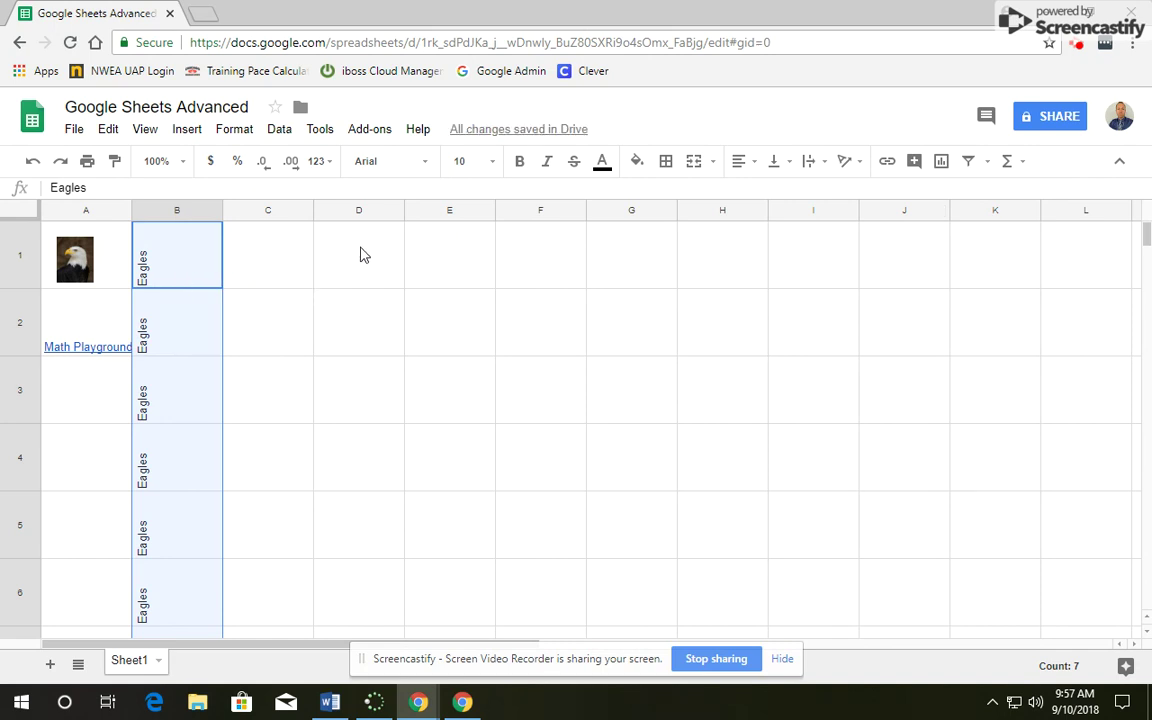
left_click(520, 165)
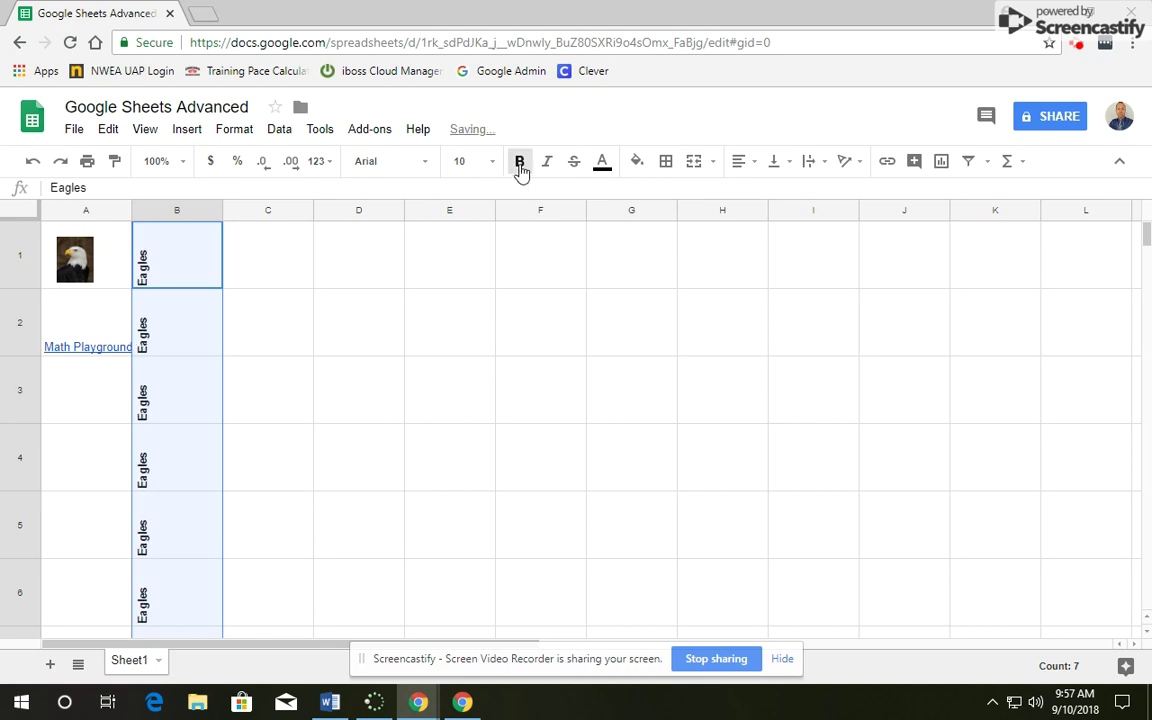
- Color the "Eagles" text in column B blue and fill its cells with light green
left_click(602, 162)
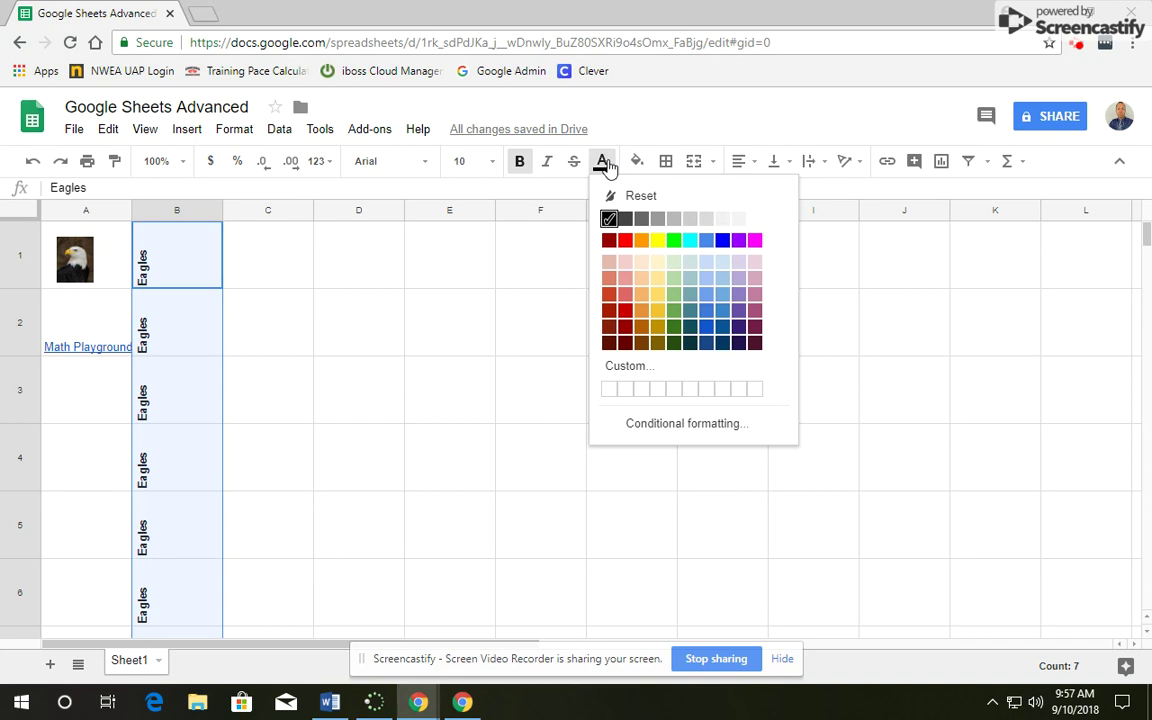
left_click(721, 243)
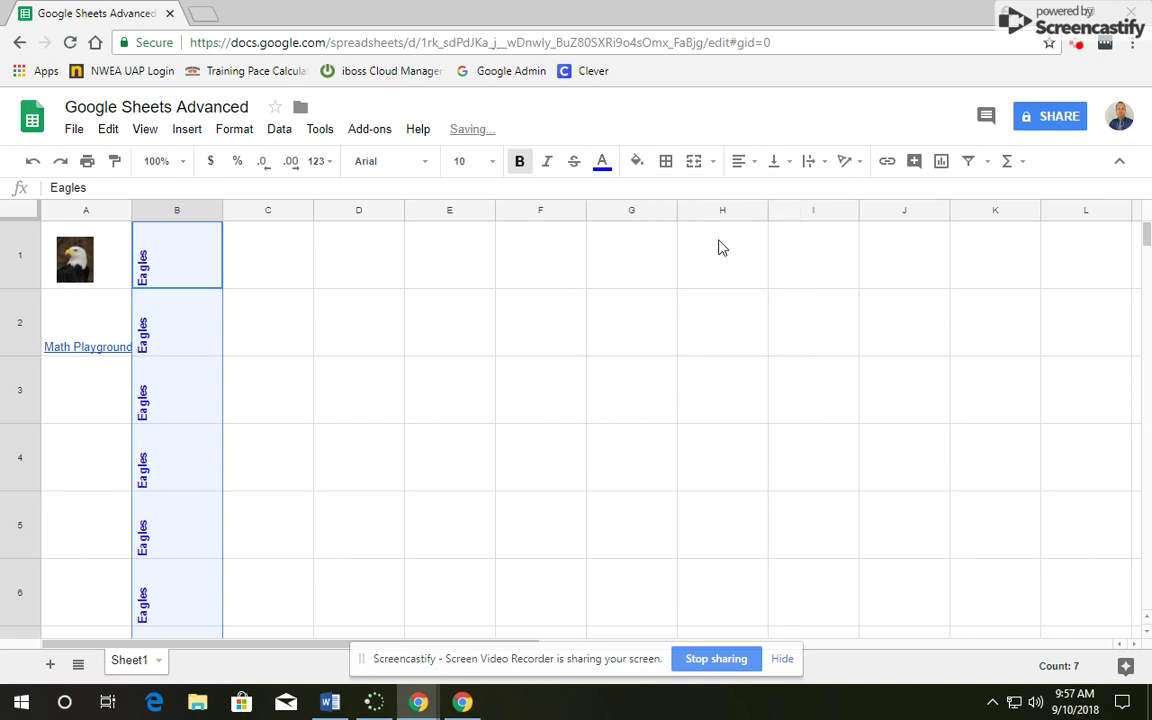
left_click(637, 163)
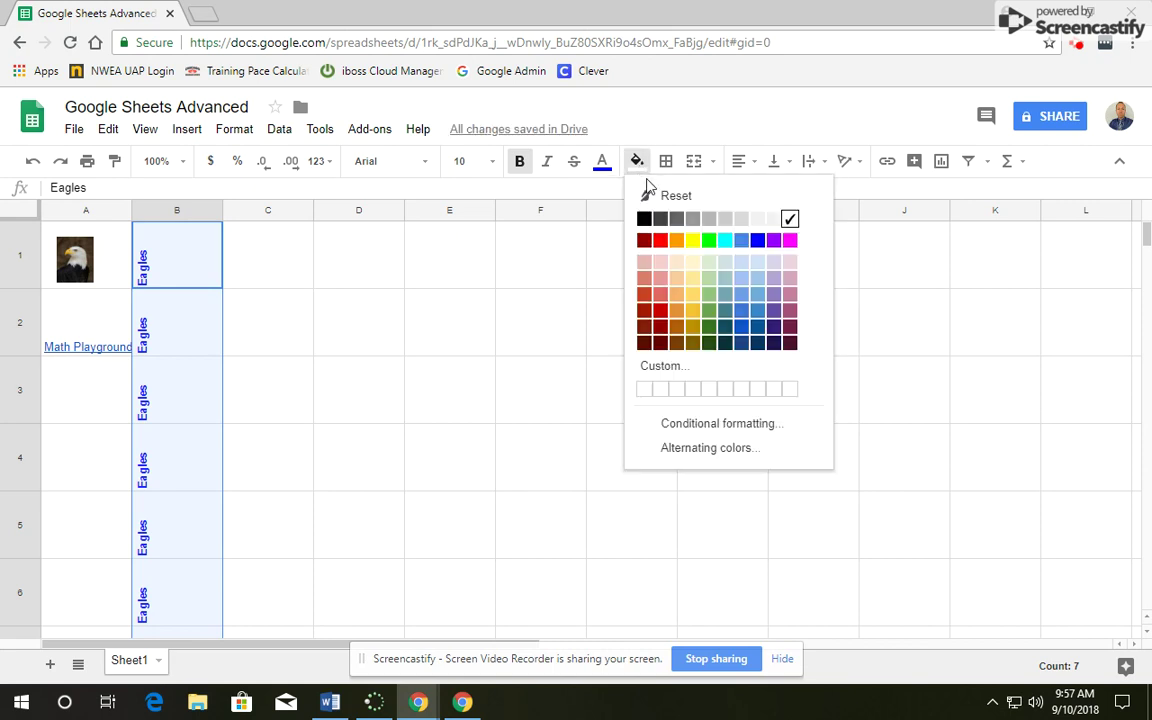
left_click(710, 286)
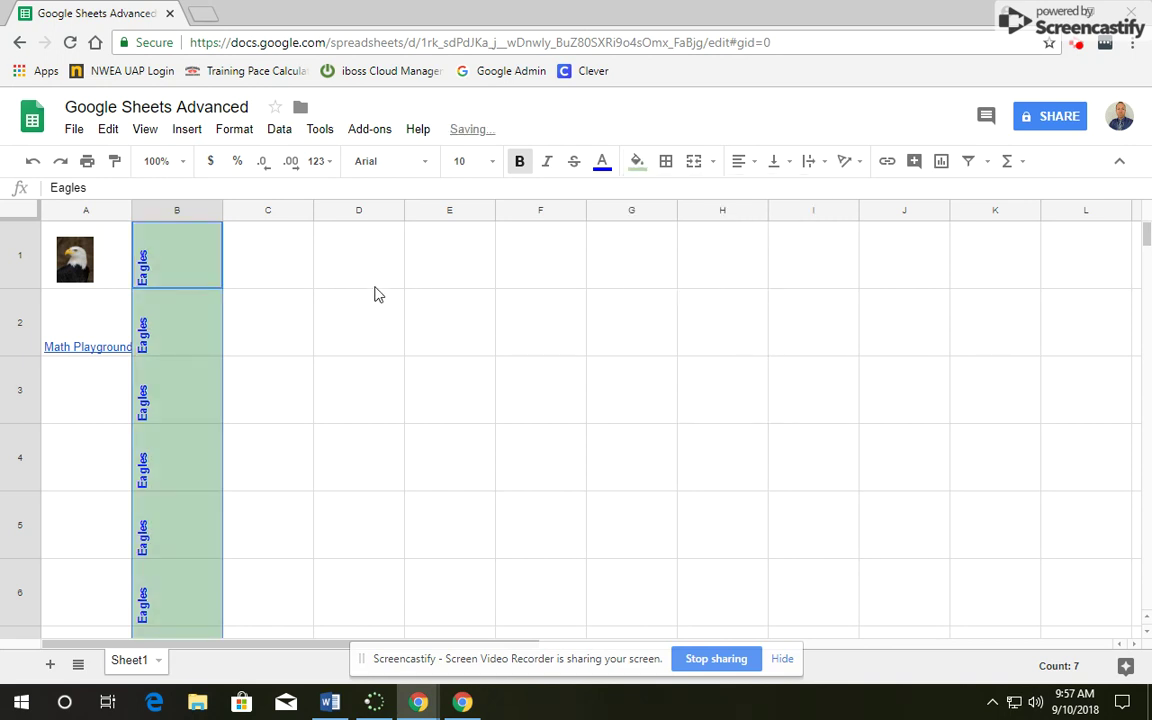
- Enter "Strikethrough" in cell C1
left_click(270, 263)
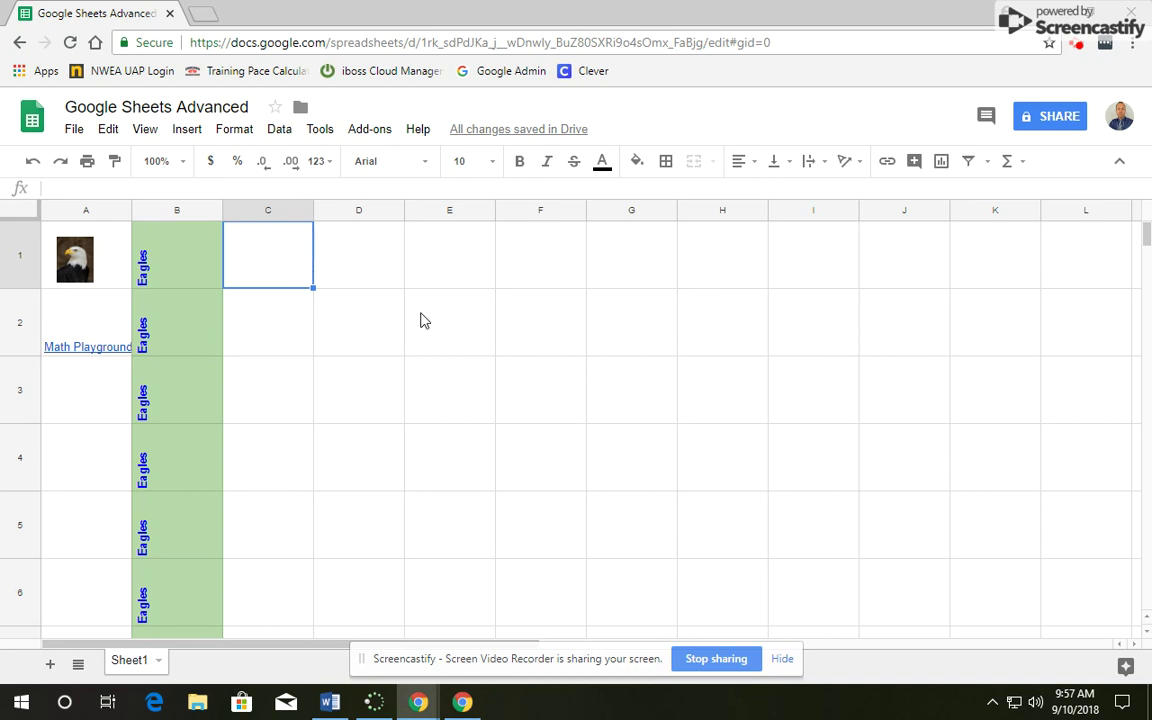
type("Strik")
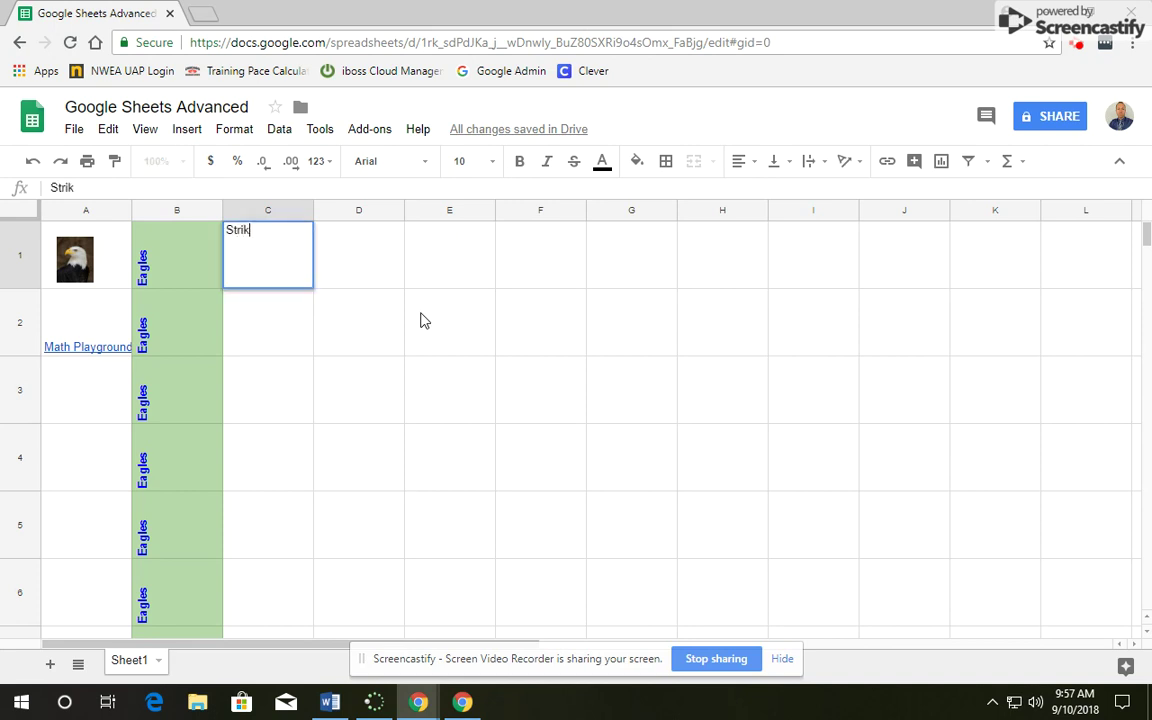
type("rough")
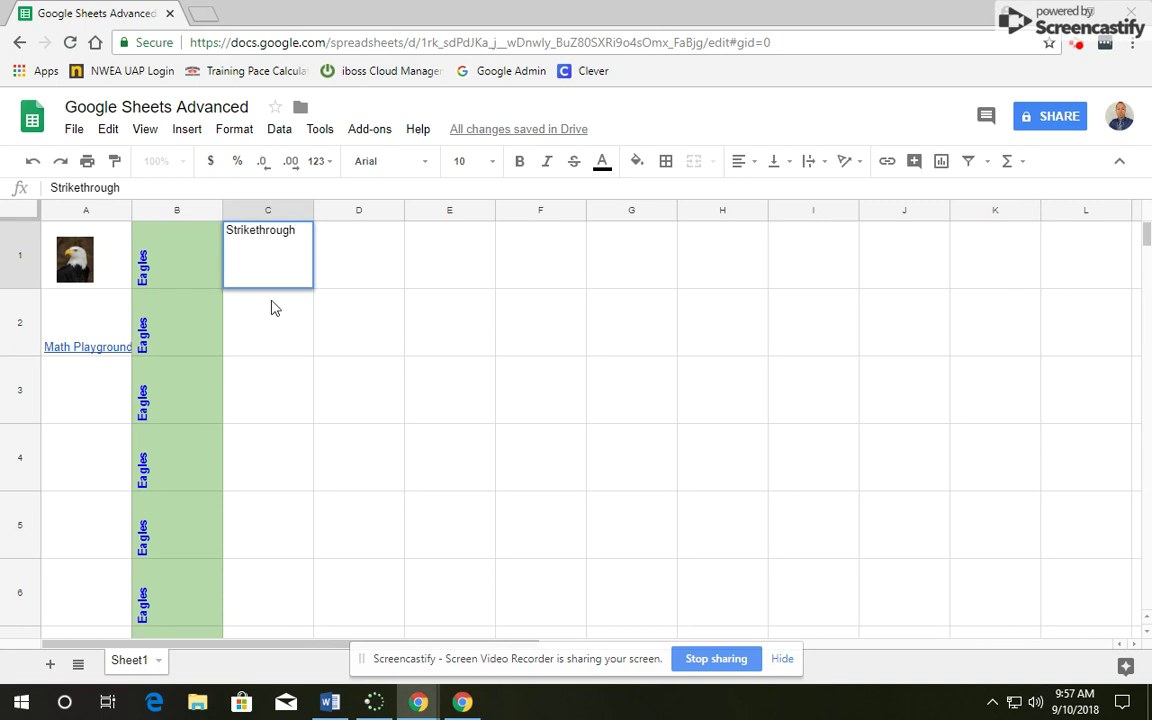
left_click(315, 305)
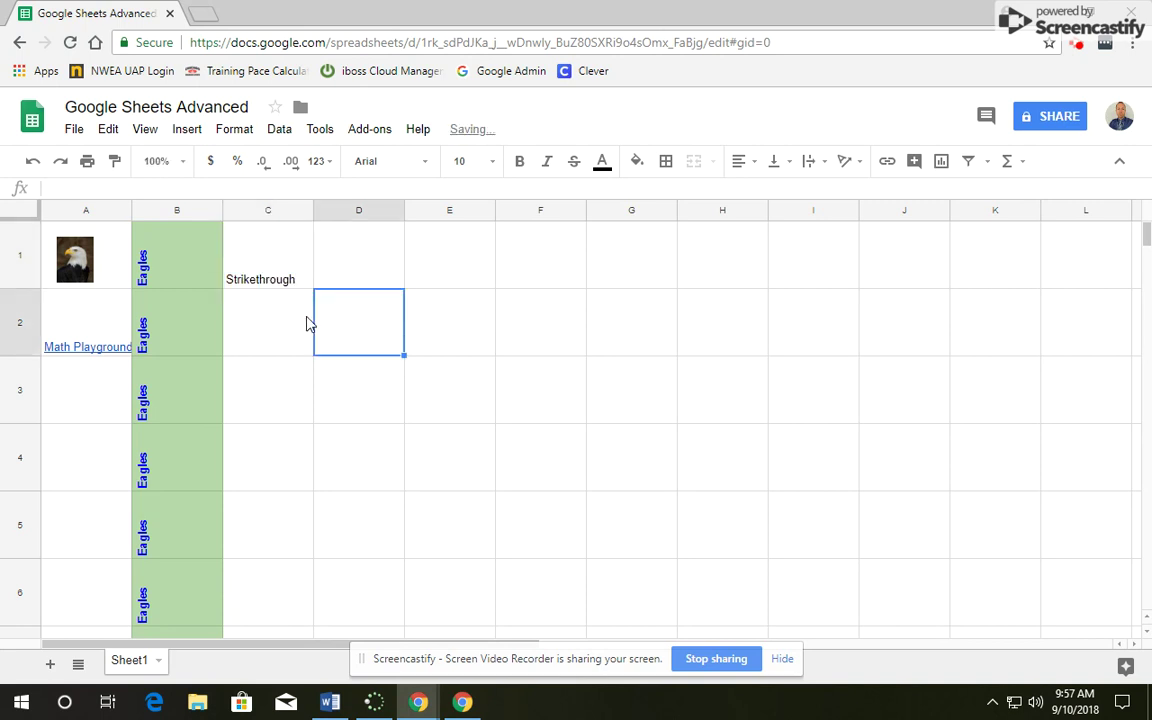
- Apply strikethrough formatting to the text in cell C1
left_click(268, 263)
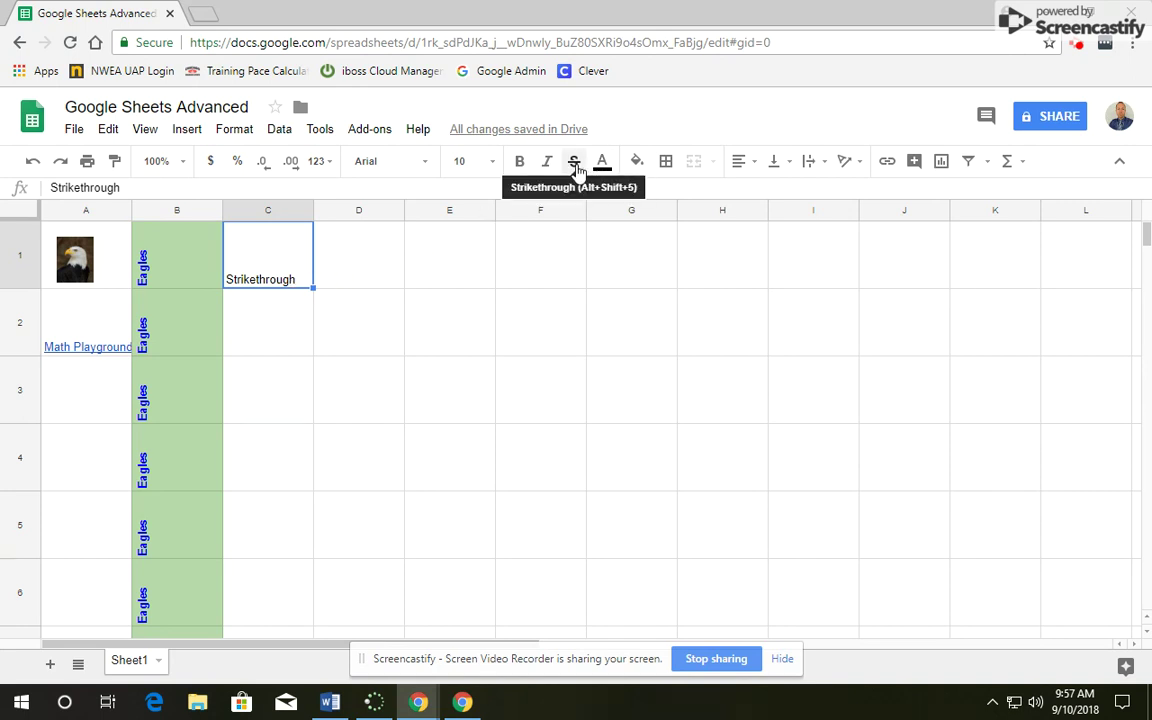
left_click(236, 133)
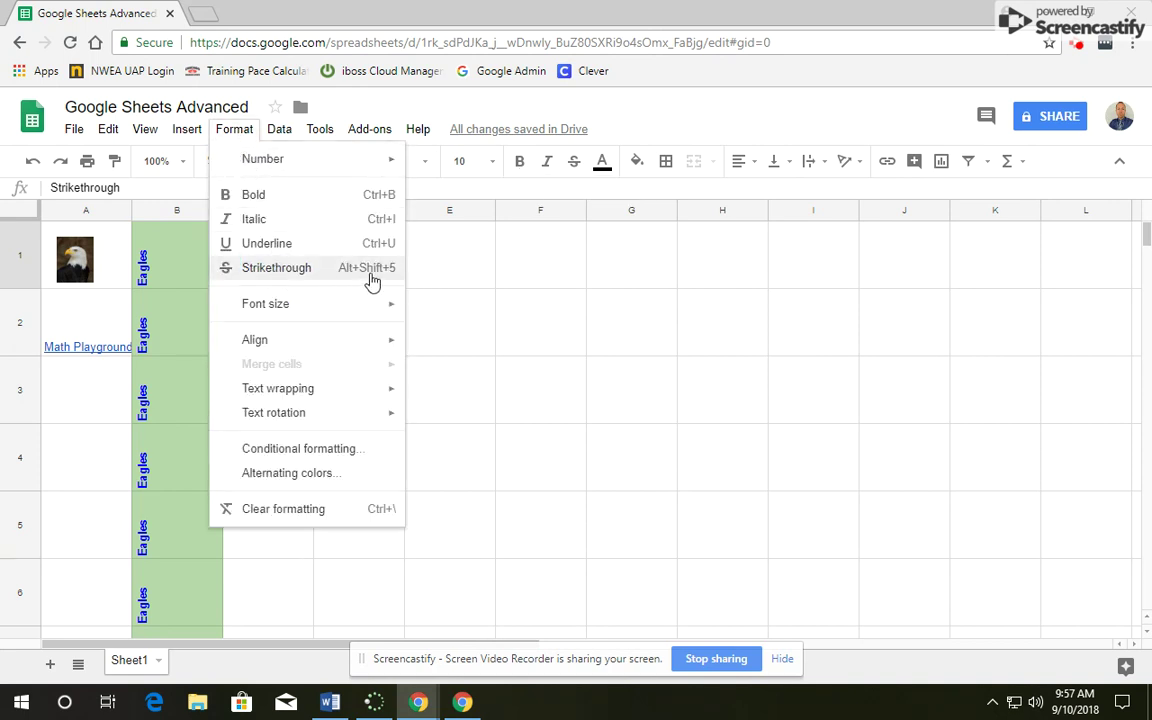
left_click(445, 280)
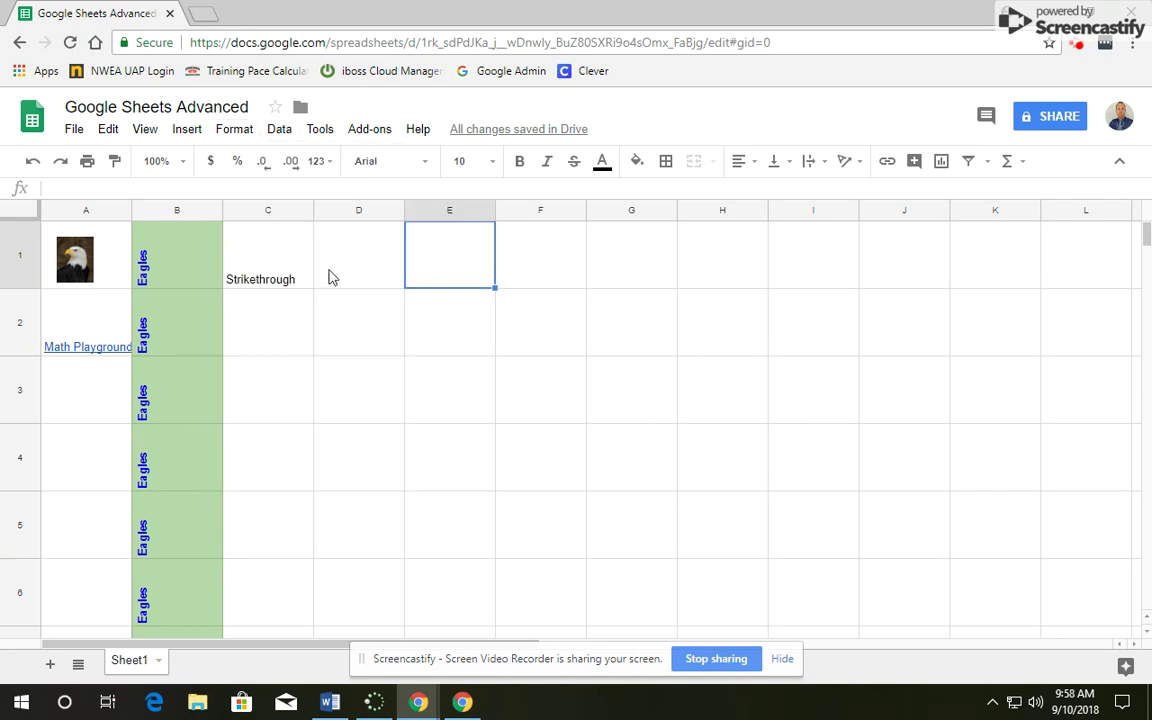
left_click(288, 282)
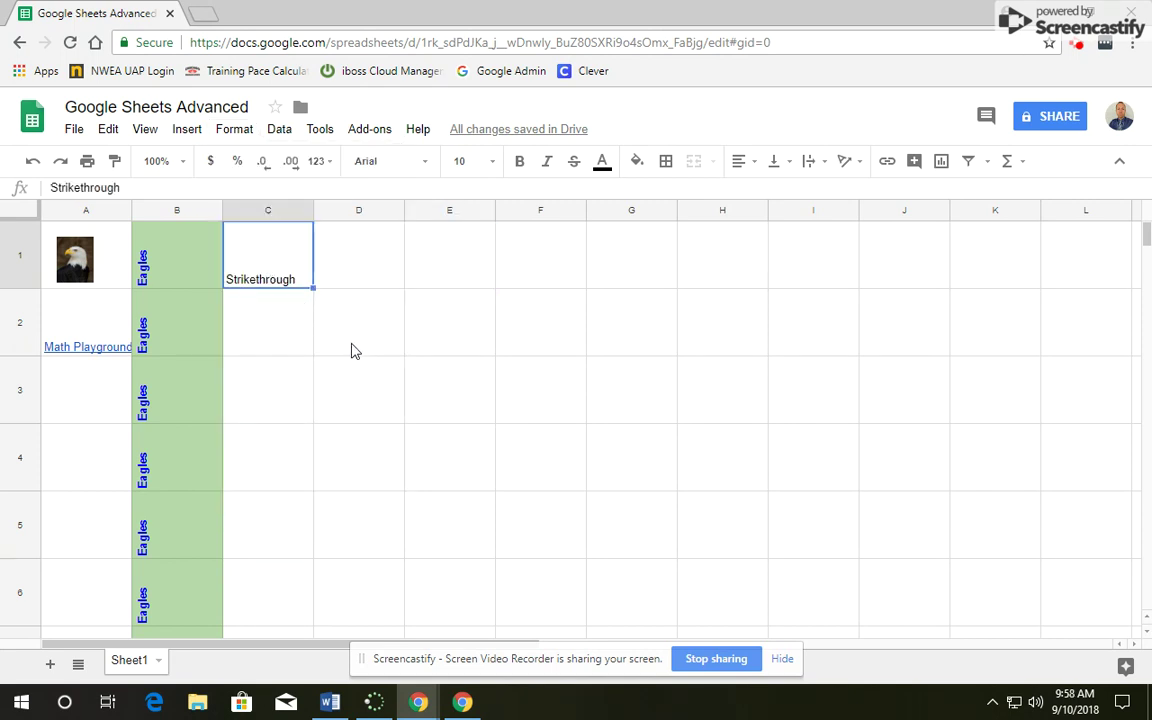
key("alt+shift+5")
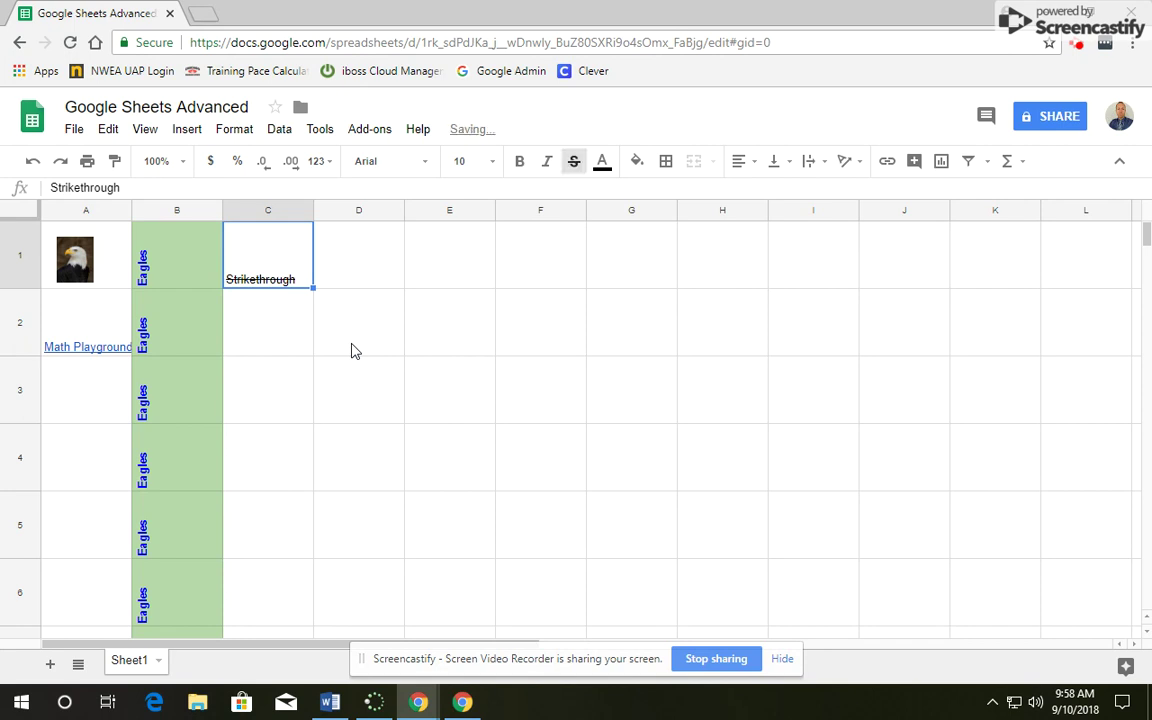
- Enter "Italic" in cell C2
left_click(287, 333)
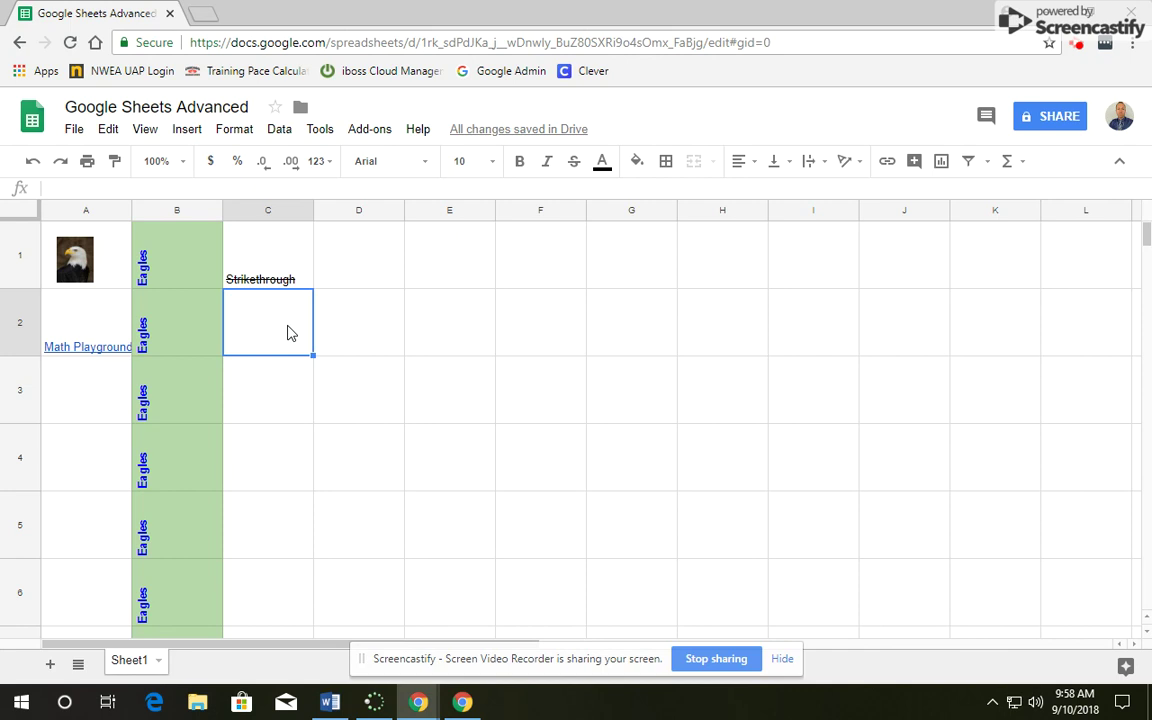
type("Italic")
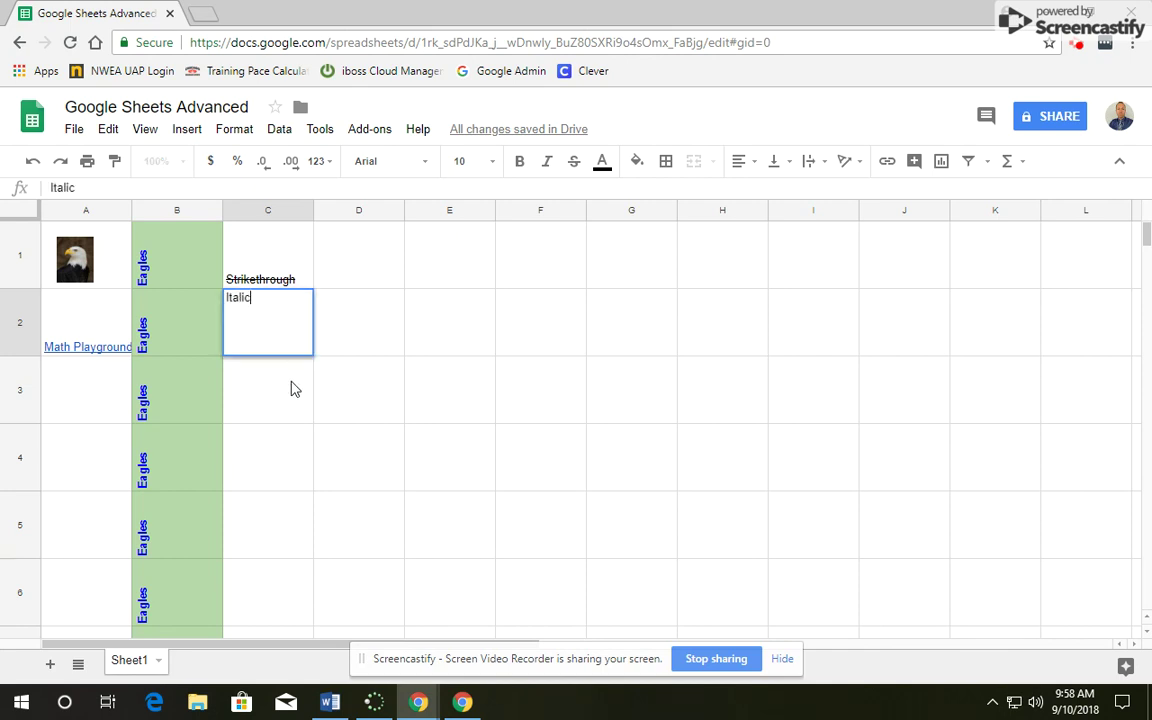
left_click(290, 388)
left_click(310, 314)
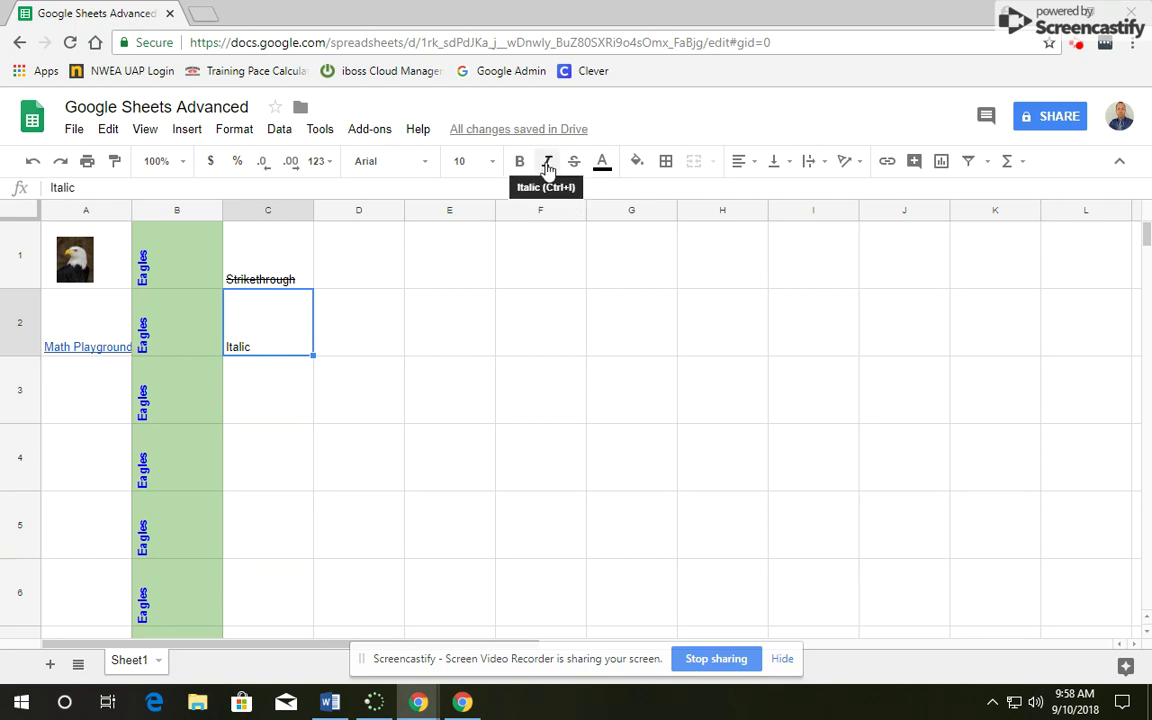
left_click(350, 370)
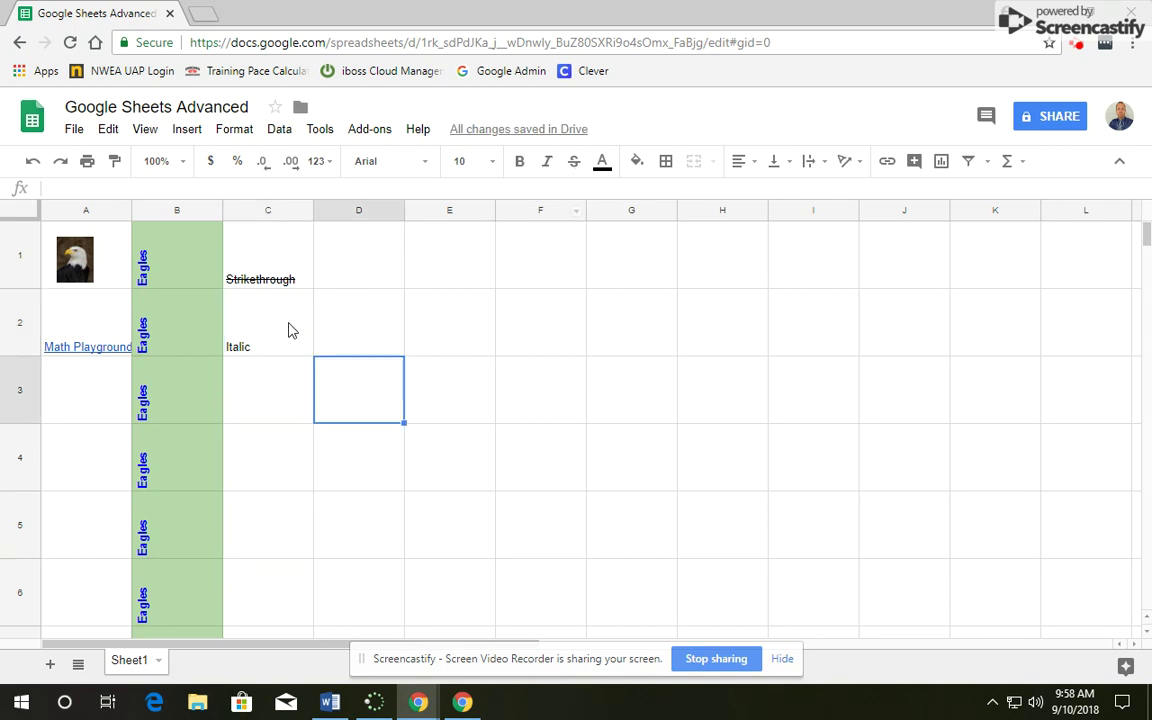
left_click(281, 316)
key("ctrl+l")
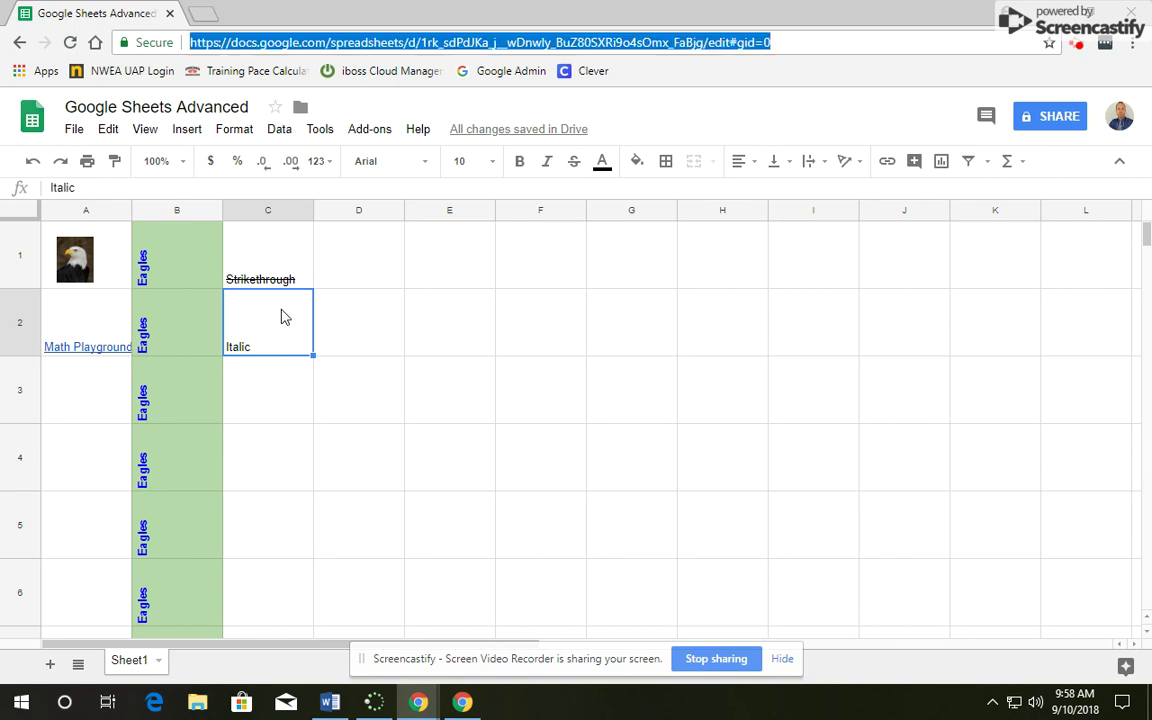
left_click(257, 310)
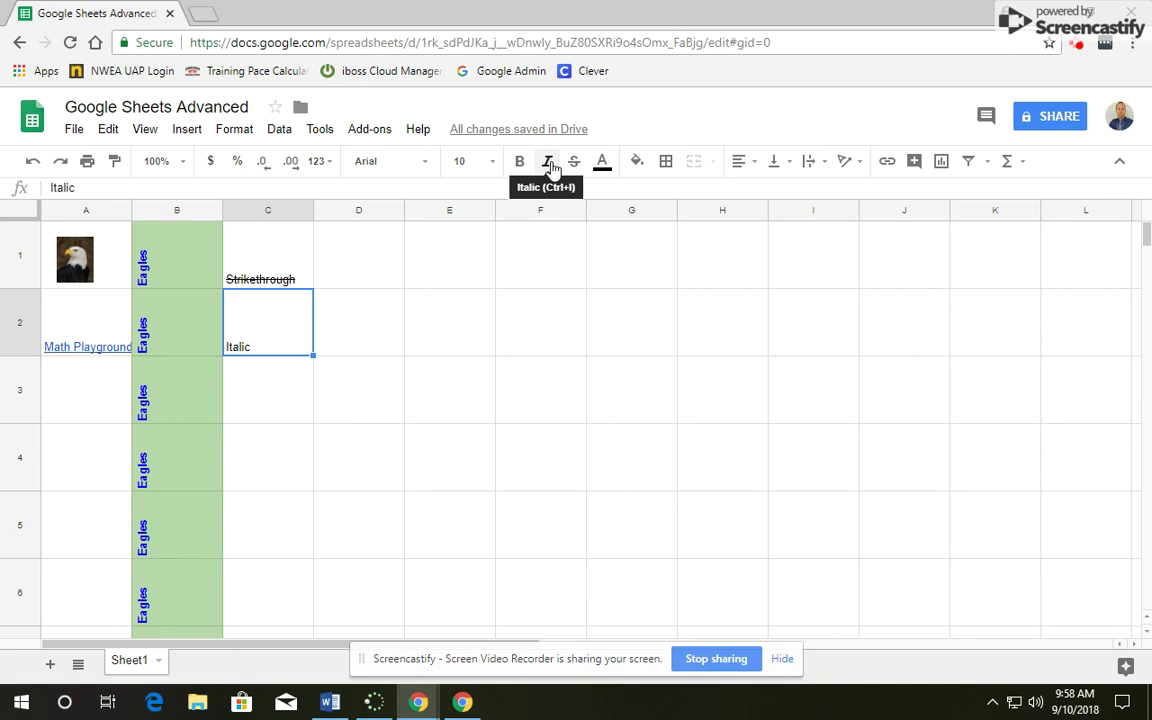
left_click(355, 373)
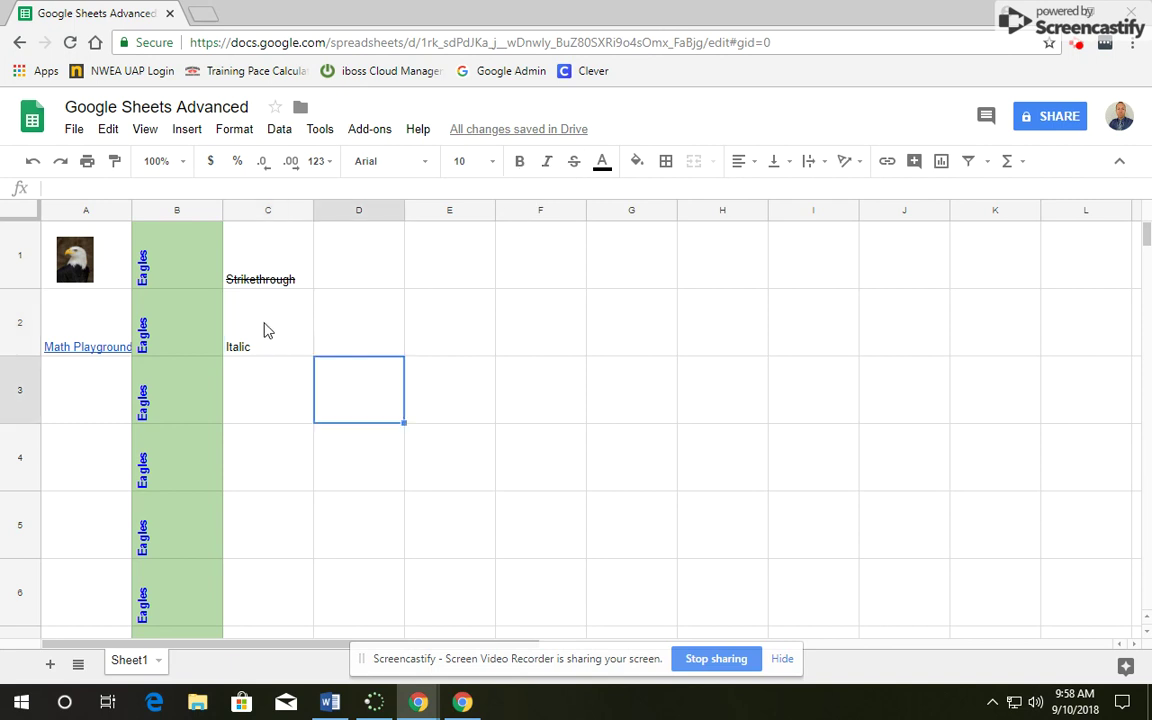
- Italicize the text in cell C2
left_click(265, 329)
left_click(548, 166)
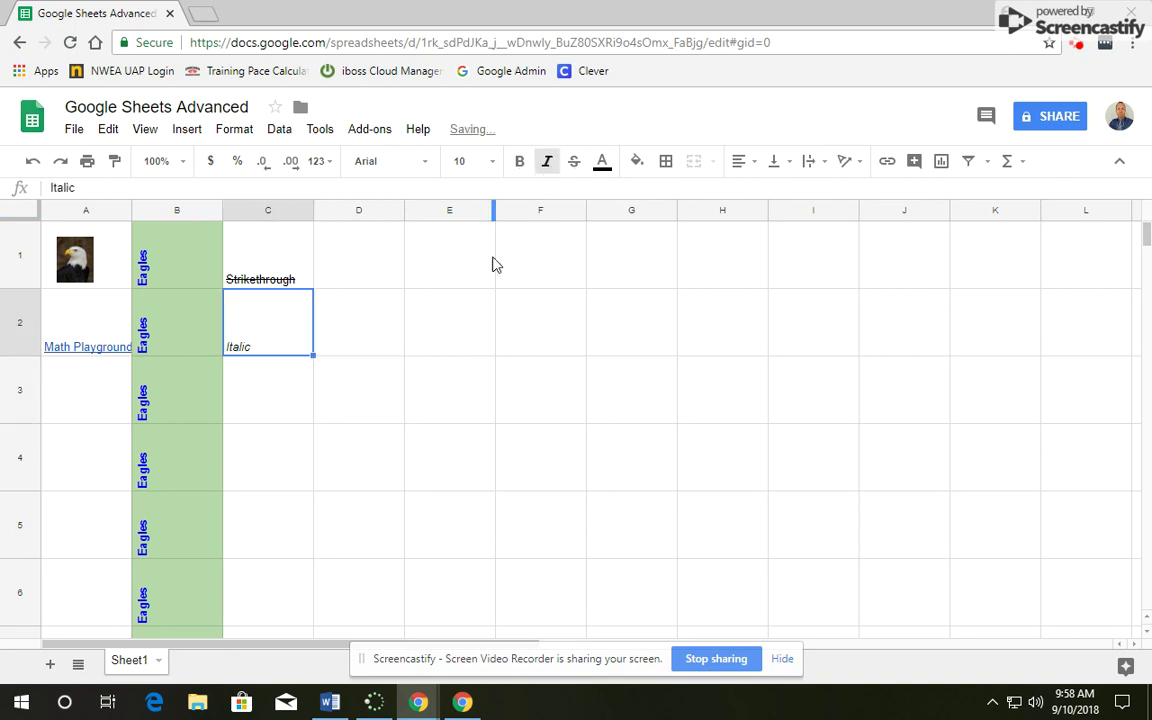
- Enter "Bold" in cell C3 and make the text bold
left_click(270, 399)
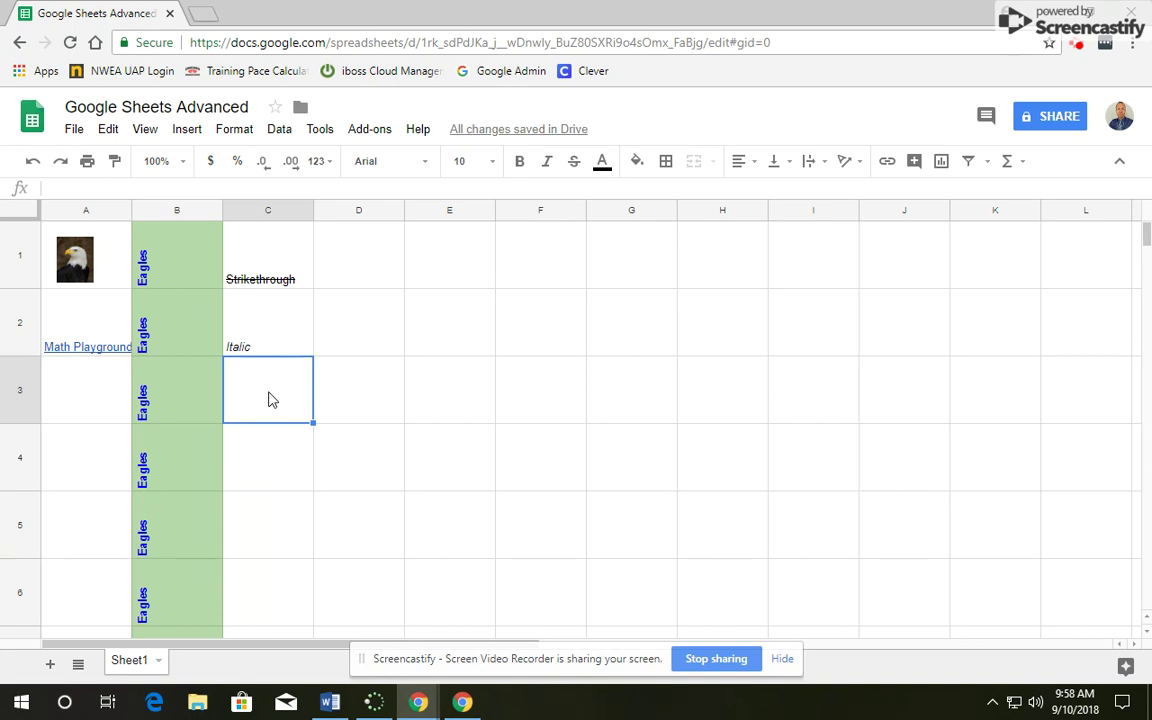
type("Bold")
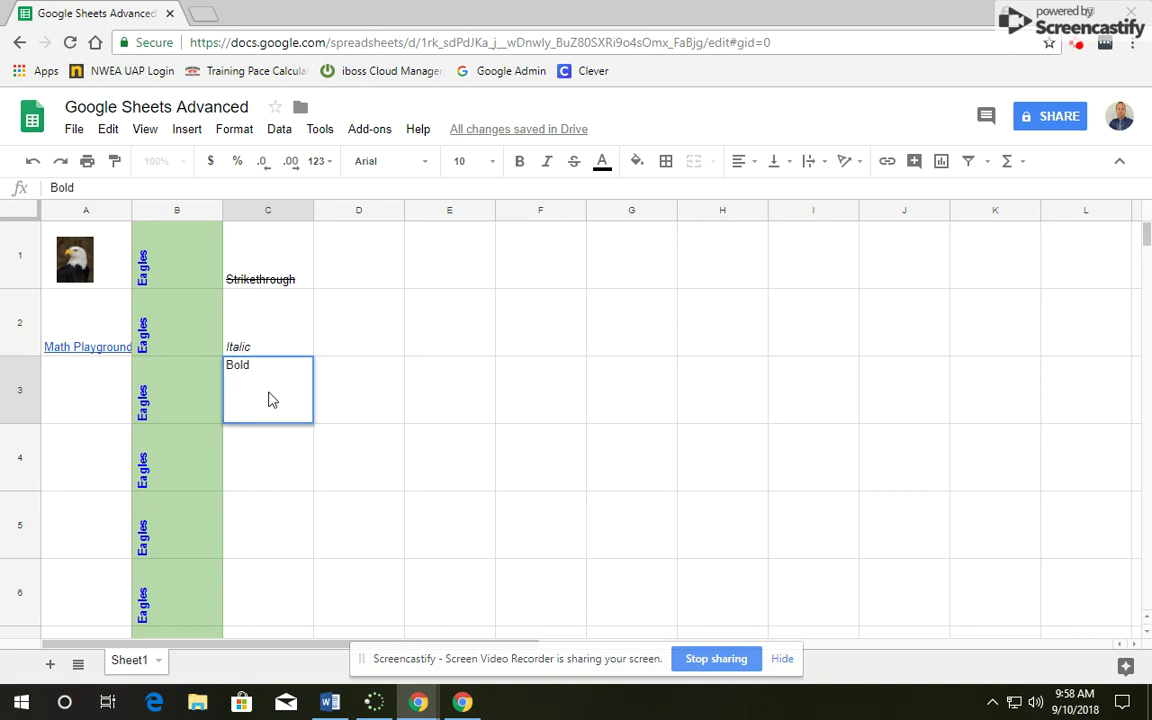
left_click(519, 161)
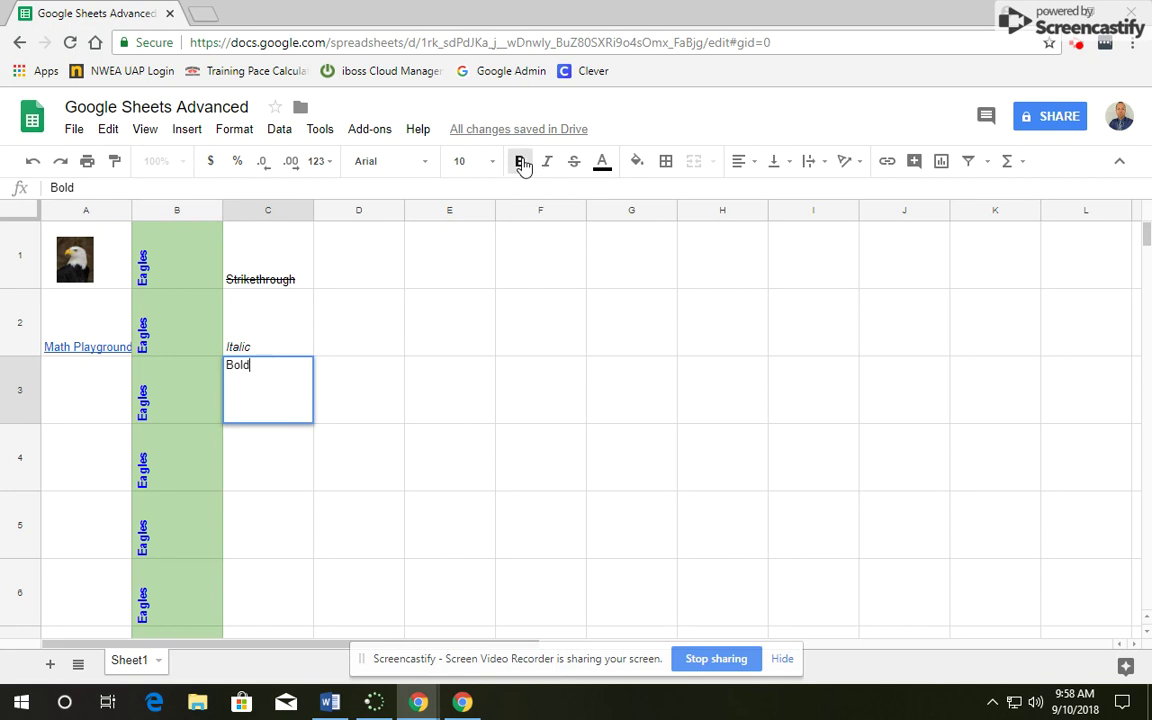
left_click(449, 503)
left_click(272, 406)
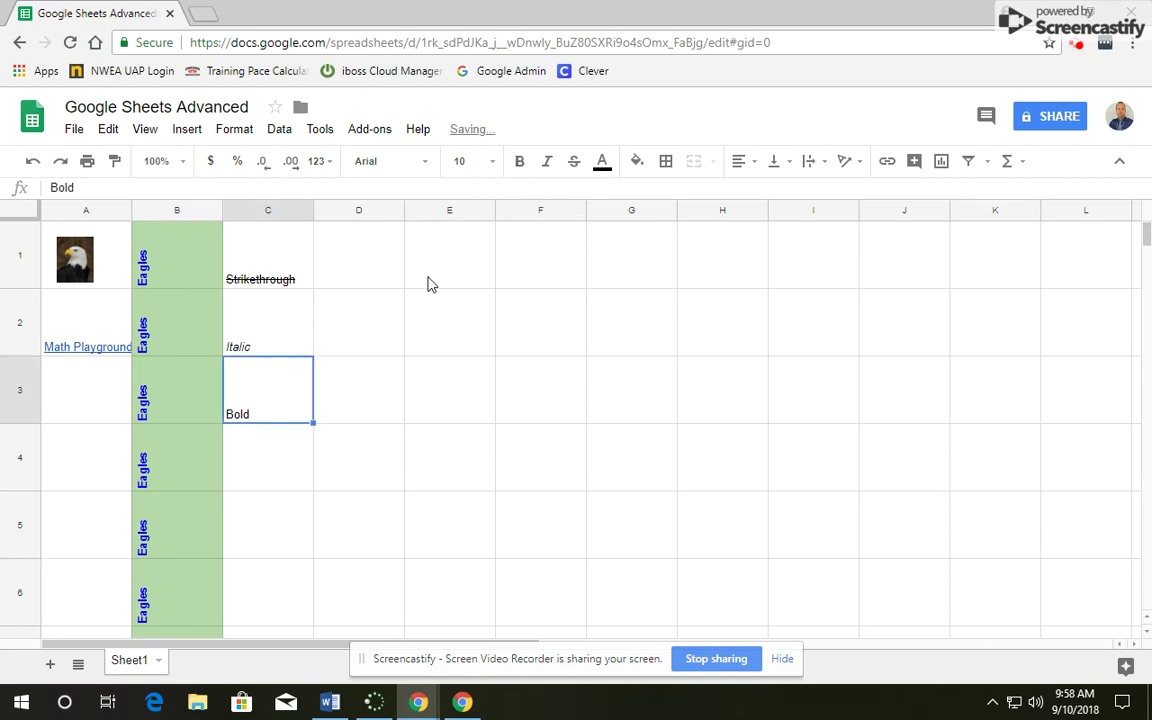
left_click(519, 163)
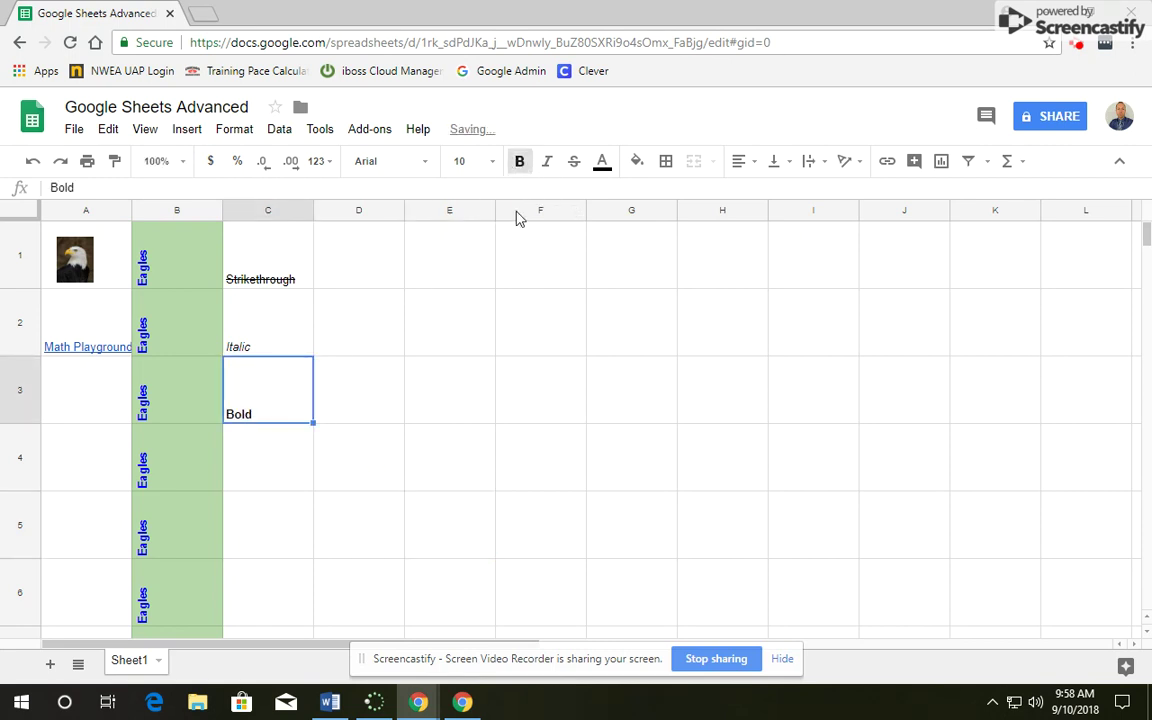
- Enter "Underline" in cell C4
left_click(265, 464)
type("Underline")
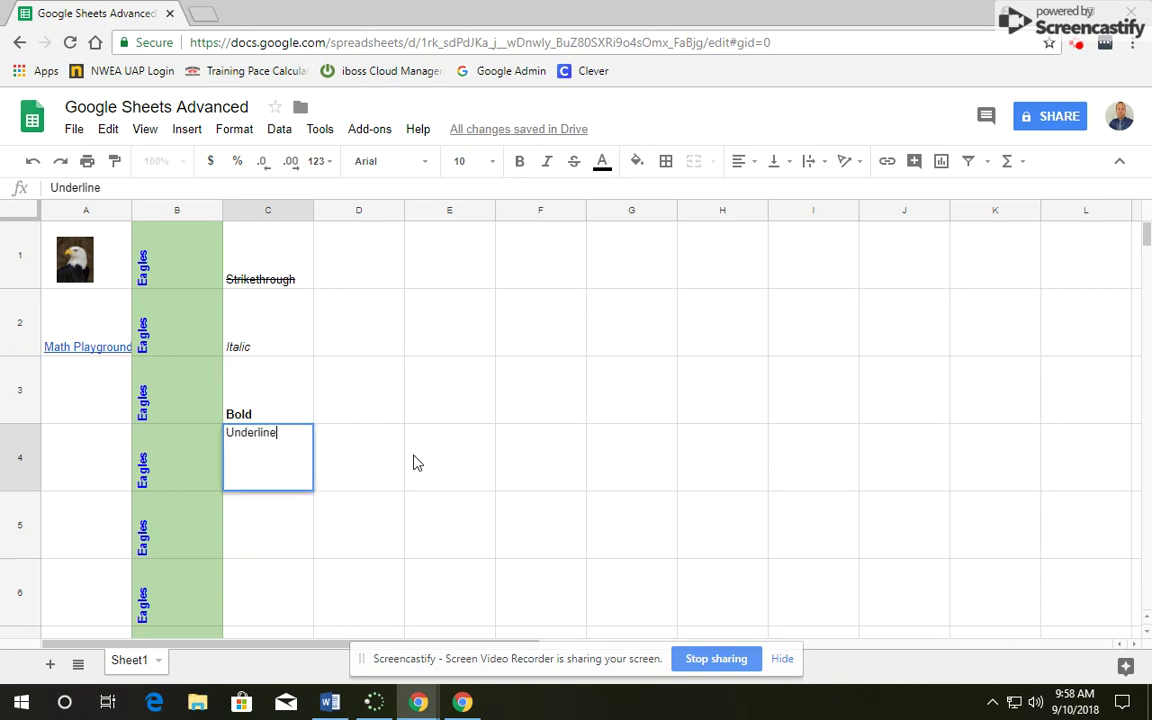
left_click(350, 443)
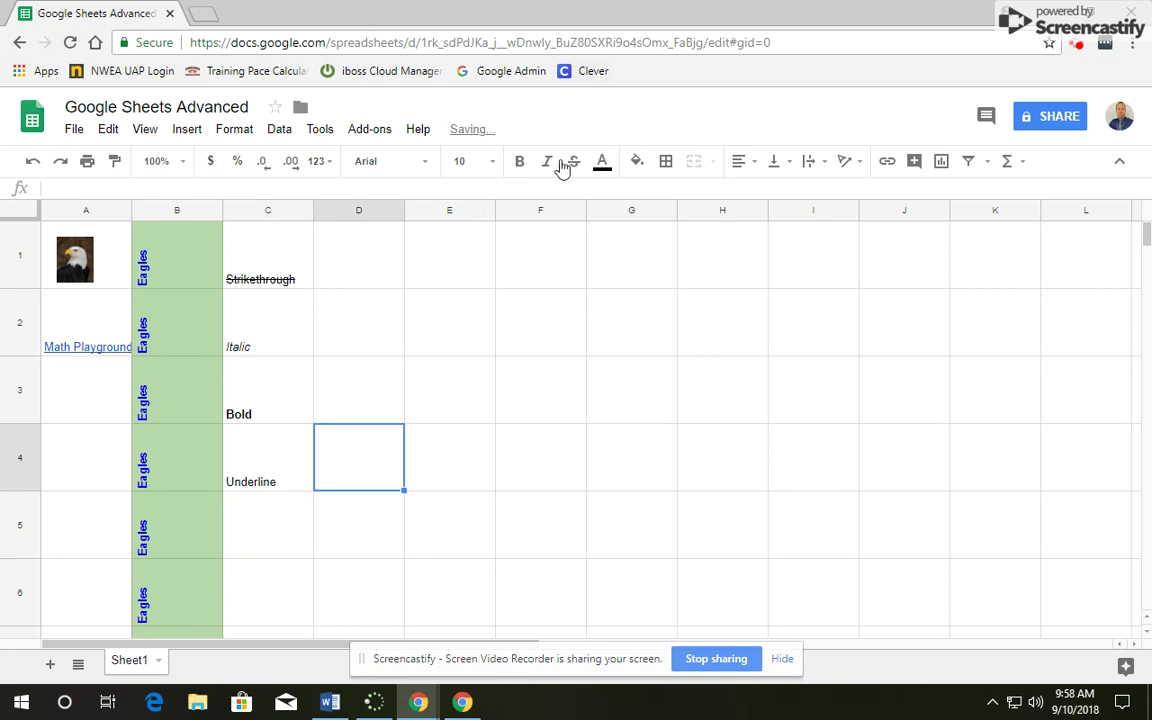
- Underline the text in cell C4
left_click(300, 463)
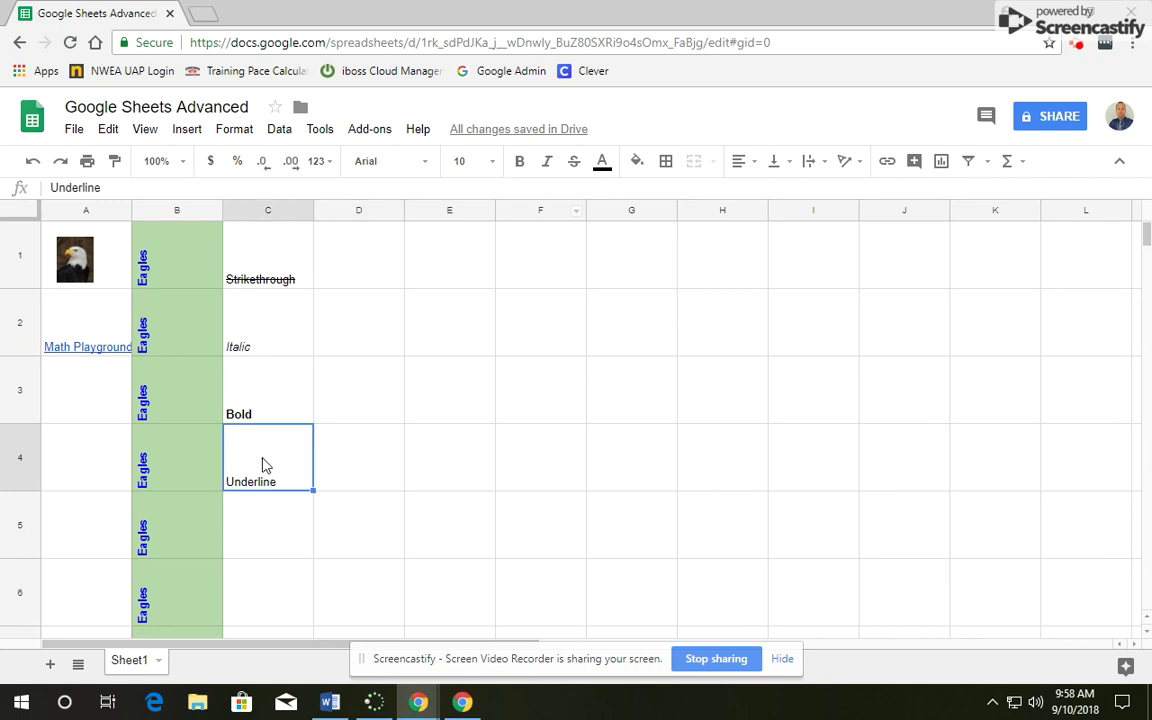
left_click(231, 129)
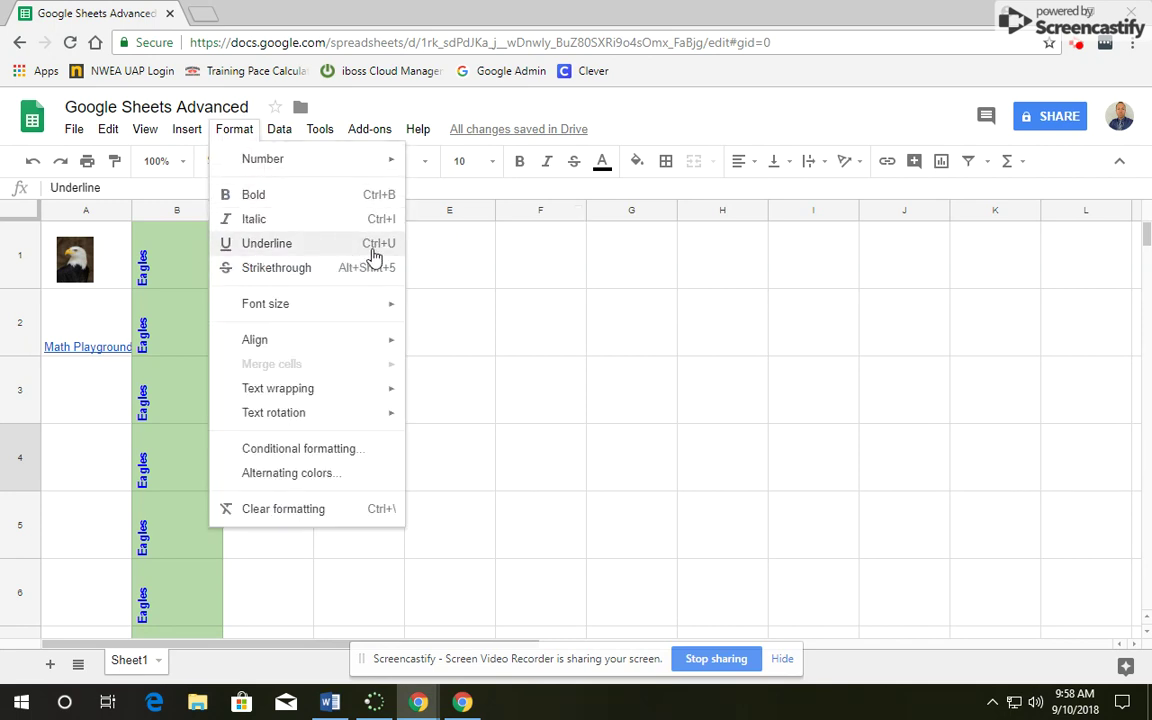
left_click(481, 401)
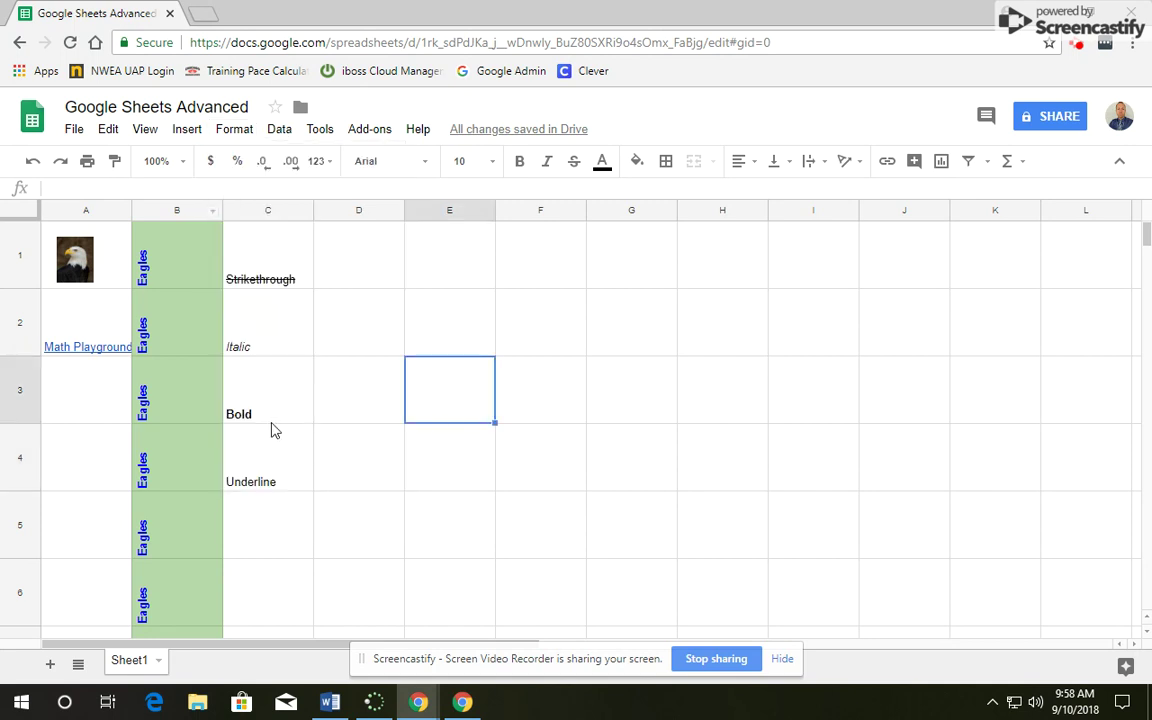
left_click(280, 480)
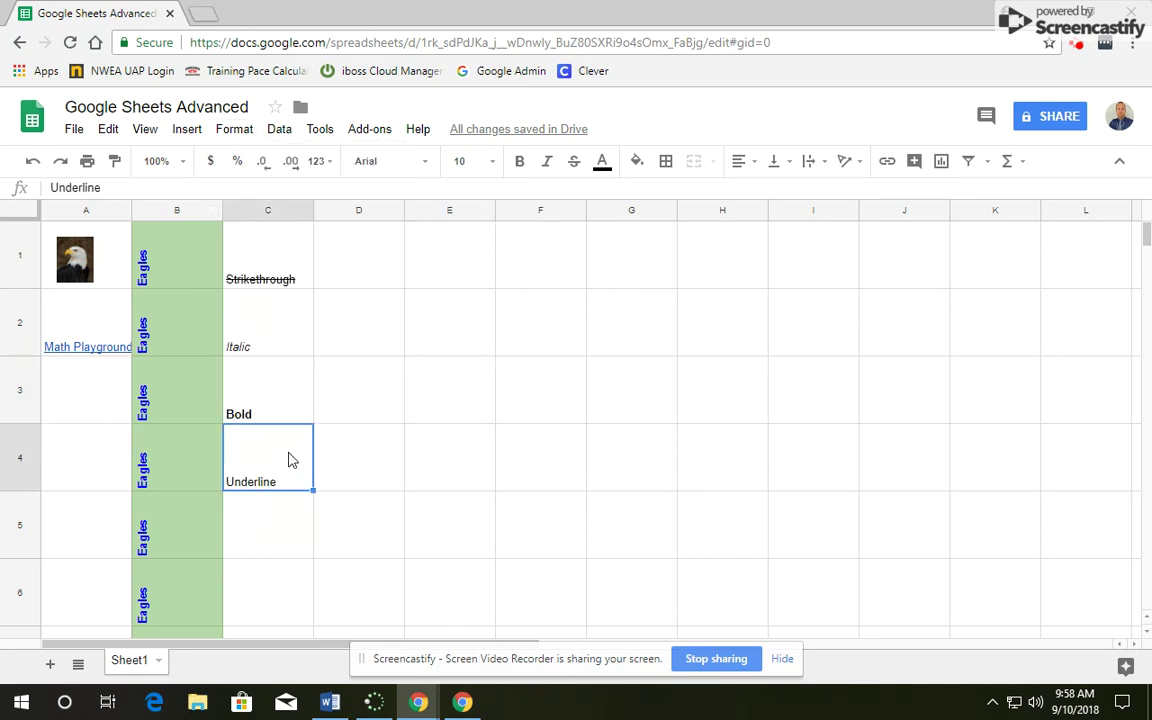
key("ctrl+u")
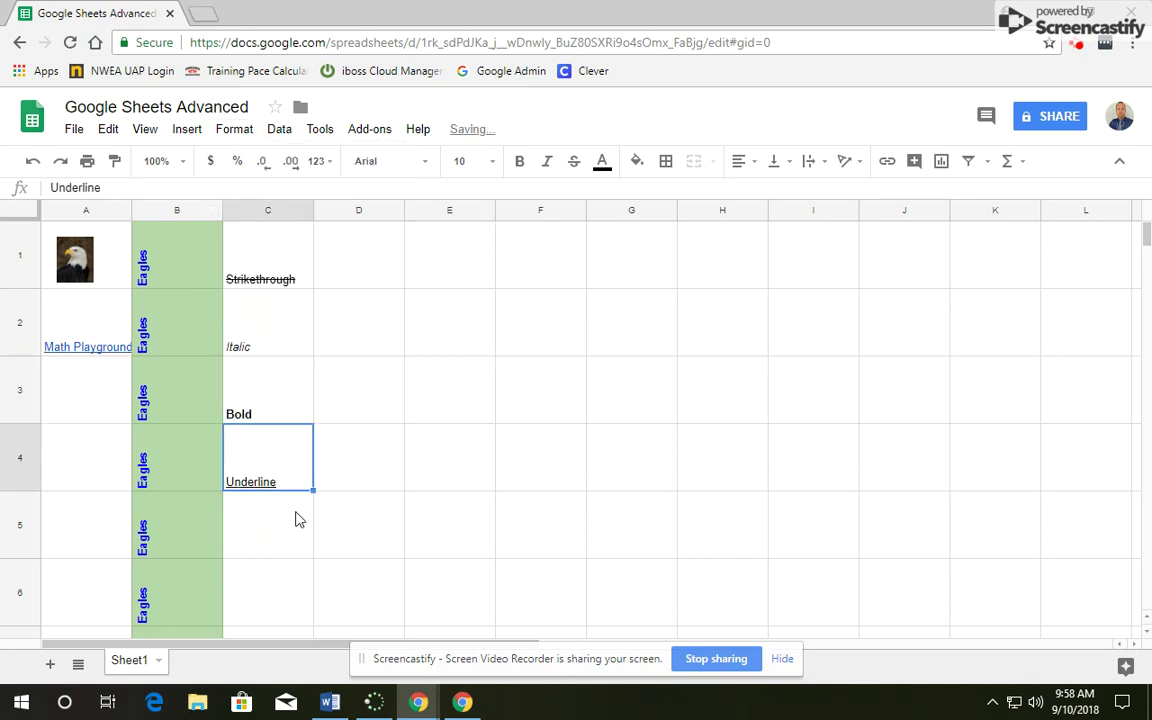
- Insert a checkbox in cell D1 and fill it down through D7
left_click(380, 263)
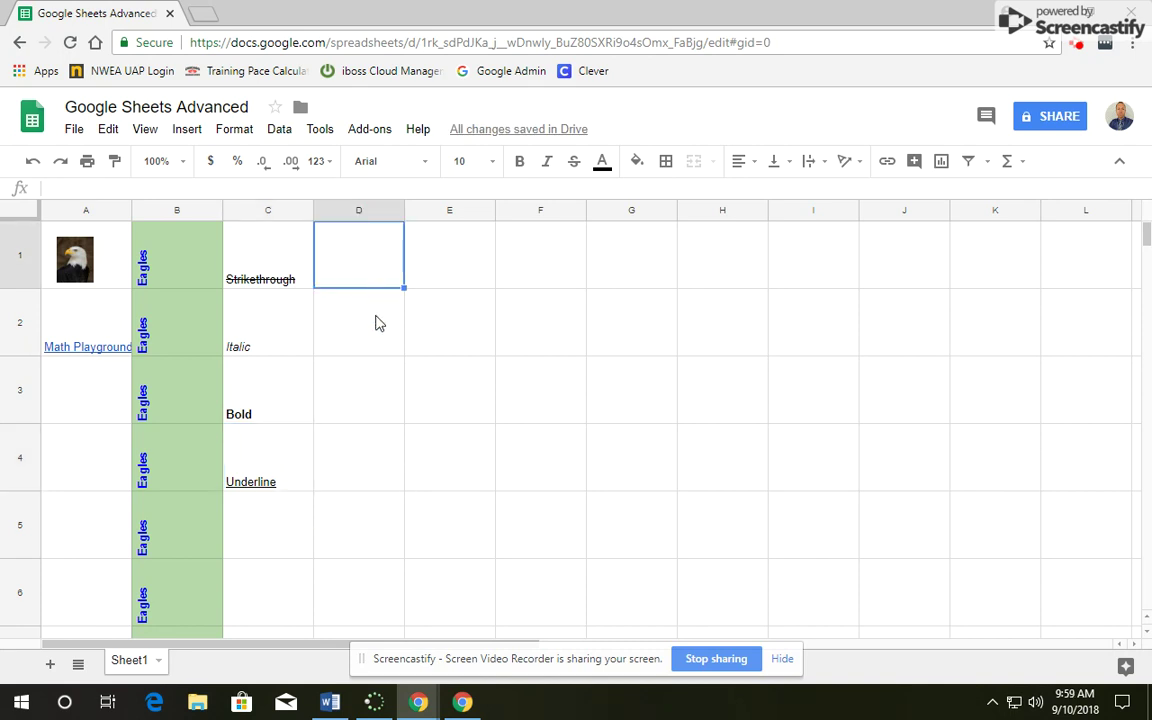
left_click(187, 132)
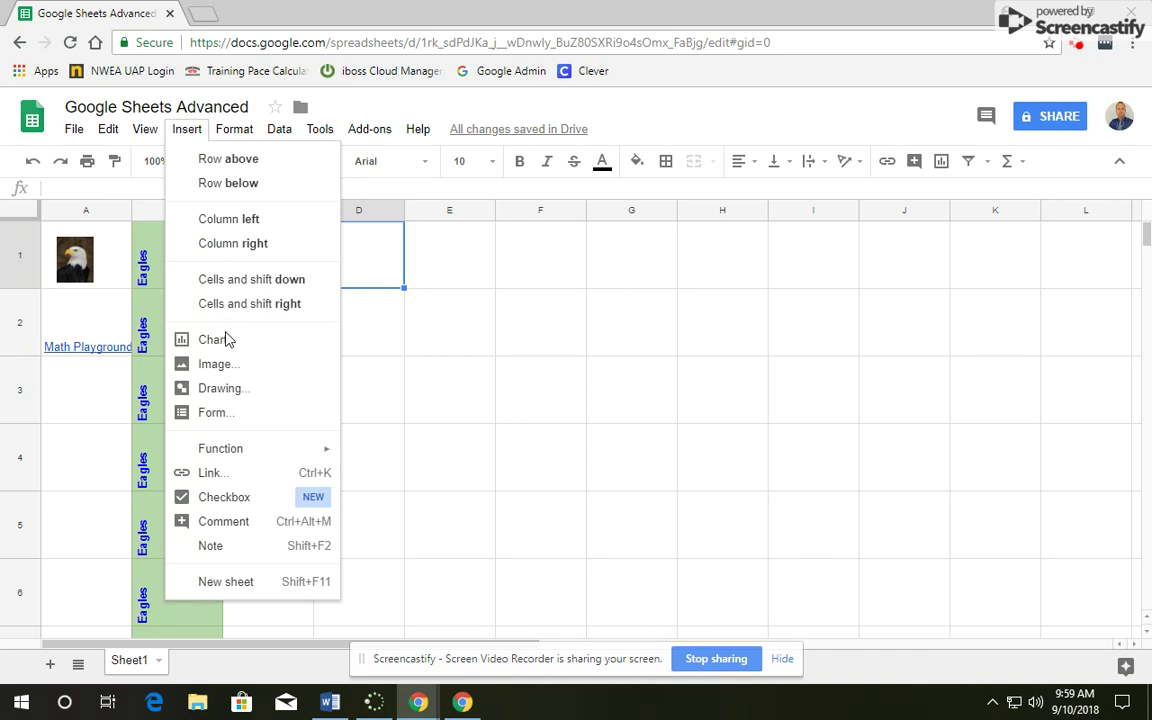
left_click(224, 497)
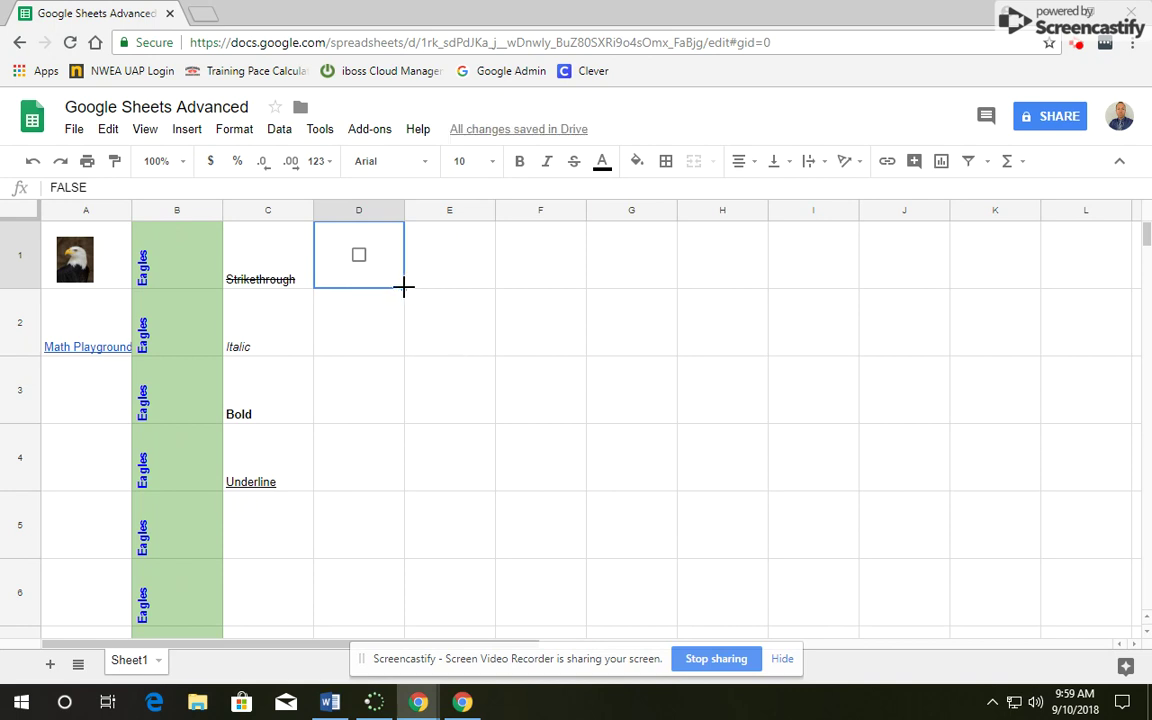
left_click_drag(403, 287, 390, 490)
scroll(505, 500, "up", 3)
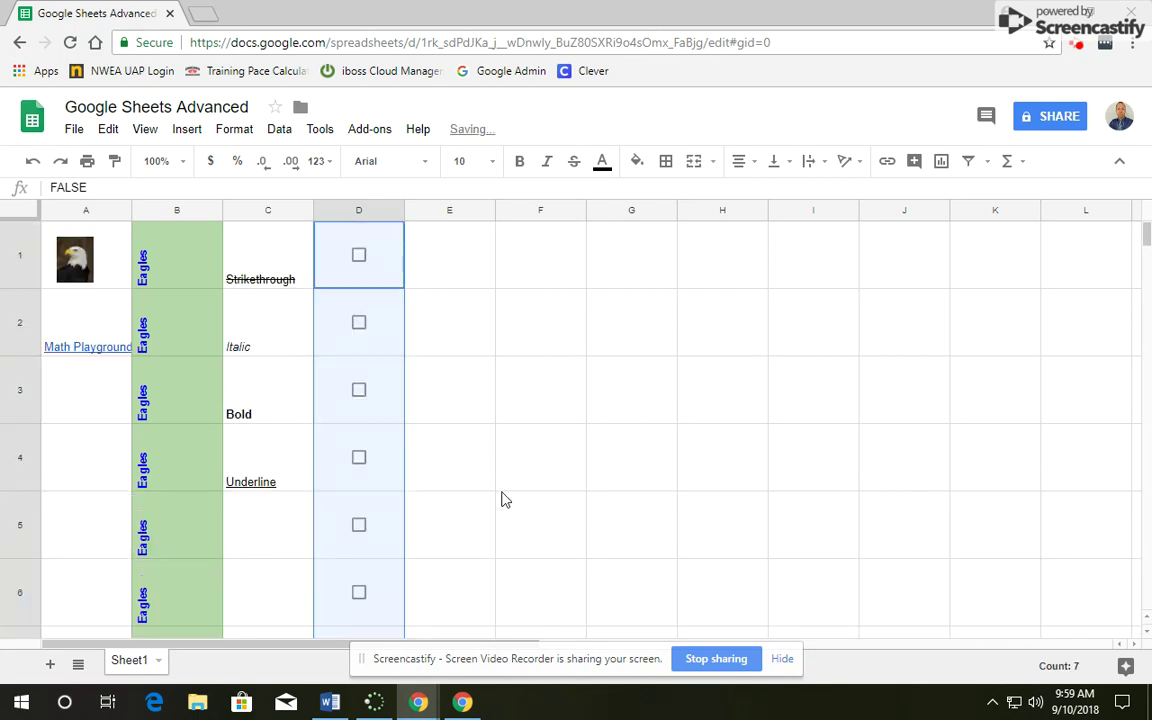
- Apply a bright green fill color to the checkbox cells D1 through D7
left_click(636, 160)
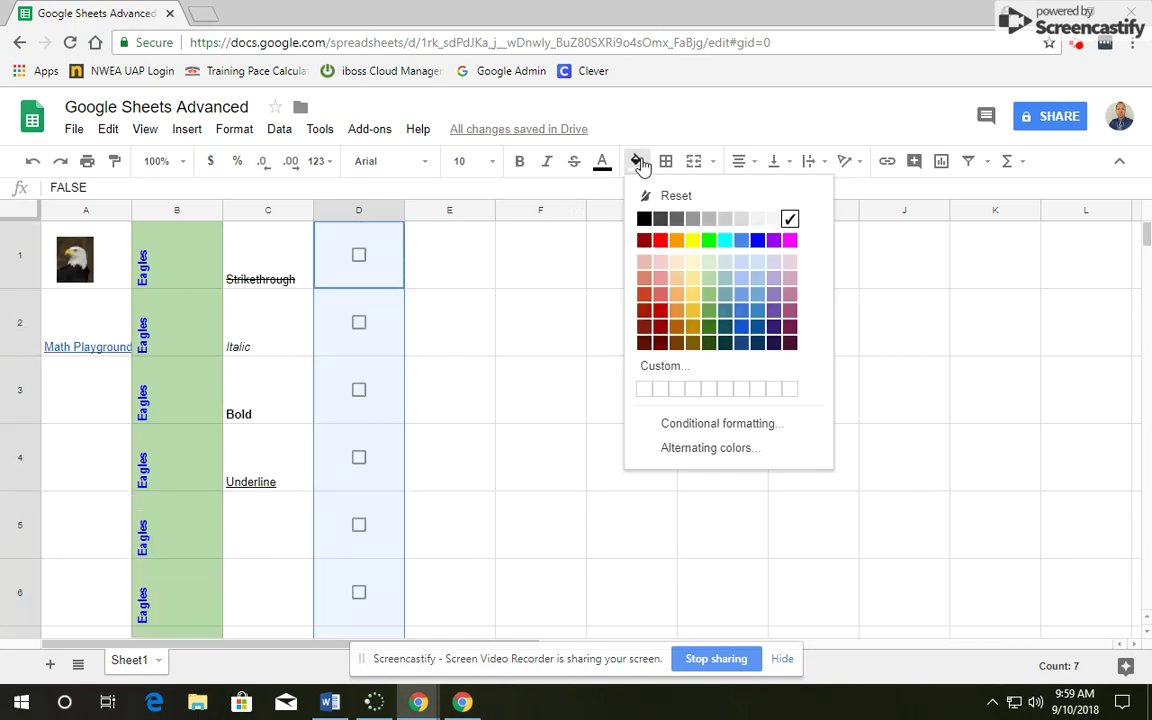
left_click(708, 244)
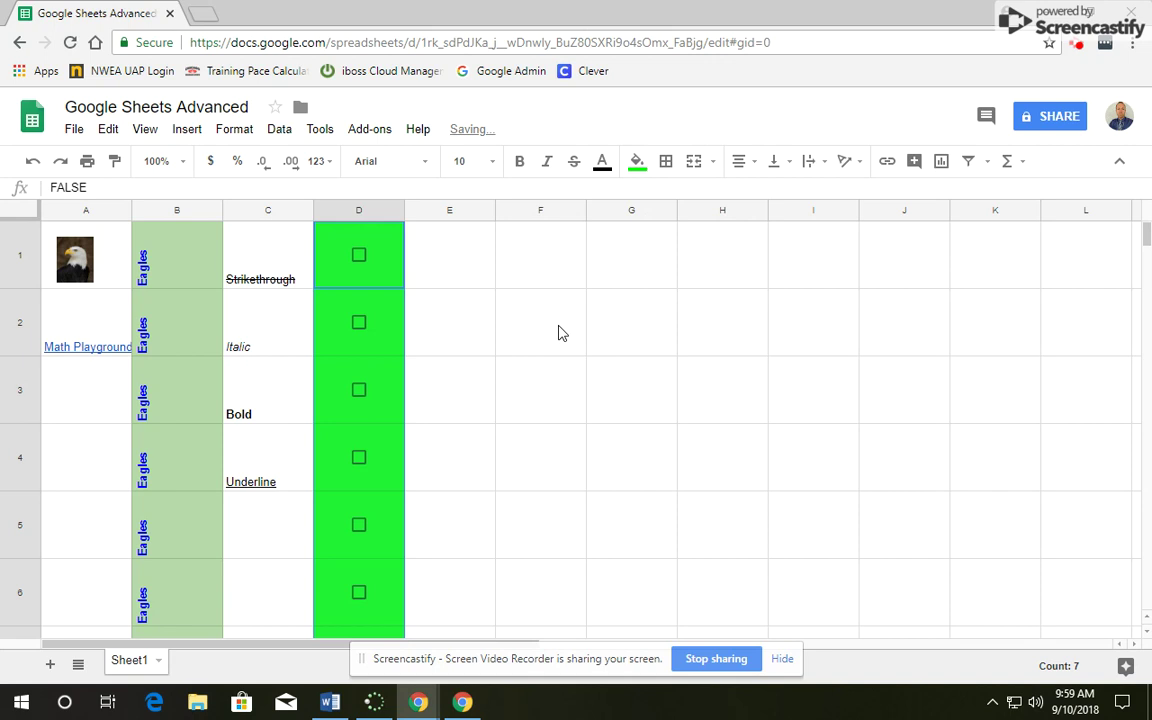
left_click(474, 343)
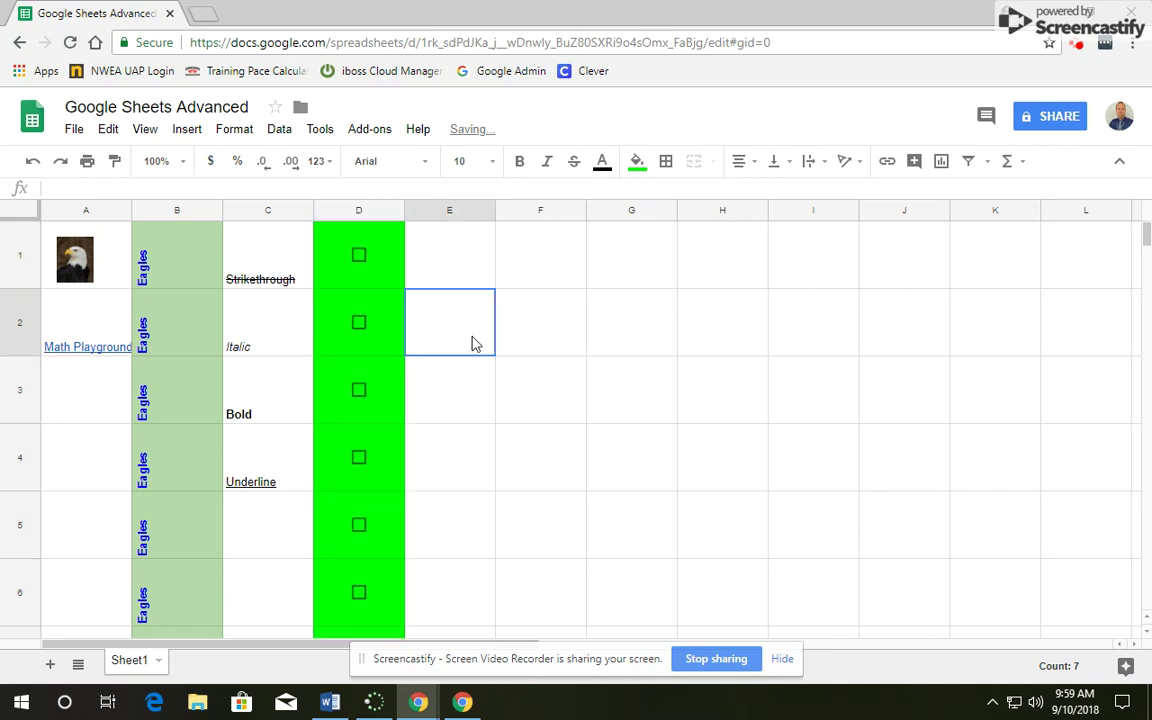
- Tick all the checkboxes in cells D1 through D7
left_click(359, 255)
left_click(359, 322)
left_click(363, 392)
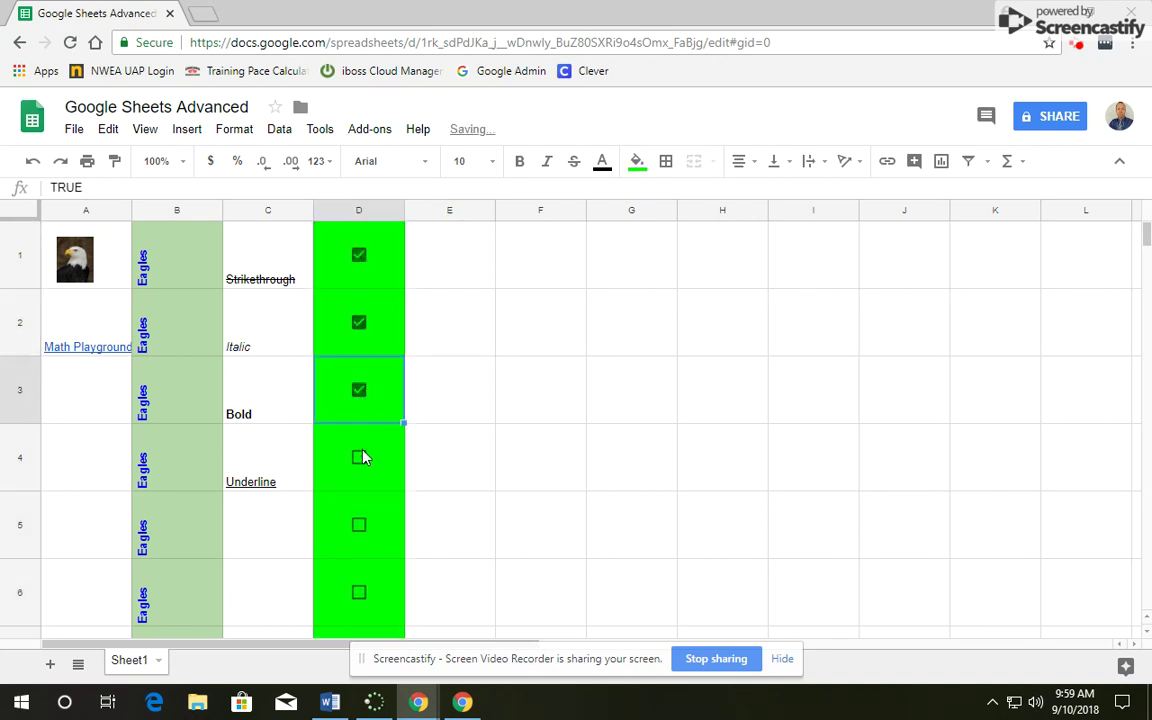
left_click(361, 458)
left_click(362, 524)
scroll(361, 528, "down", 1)
left_click(359, 528)
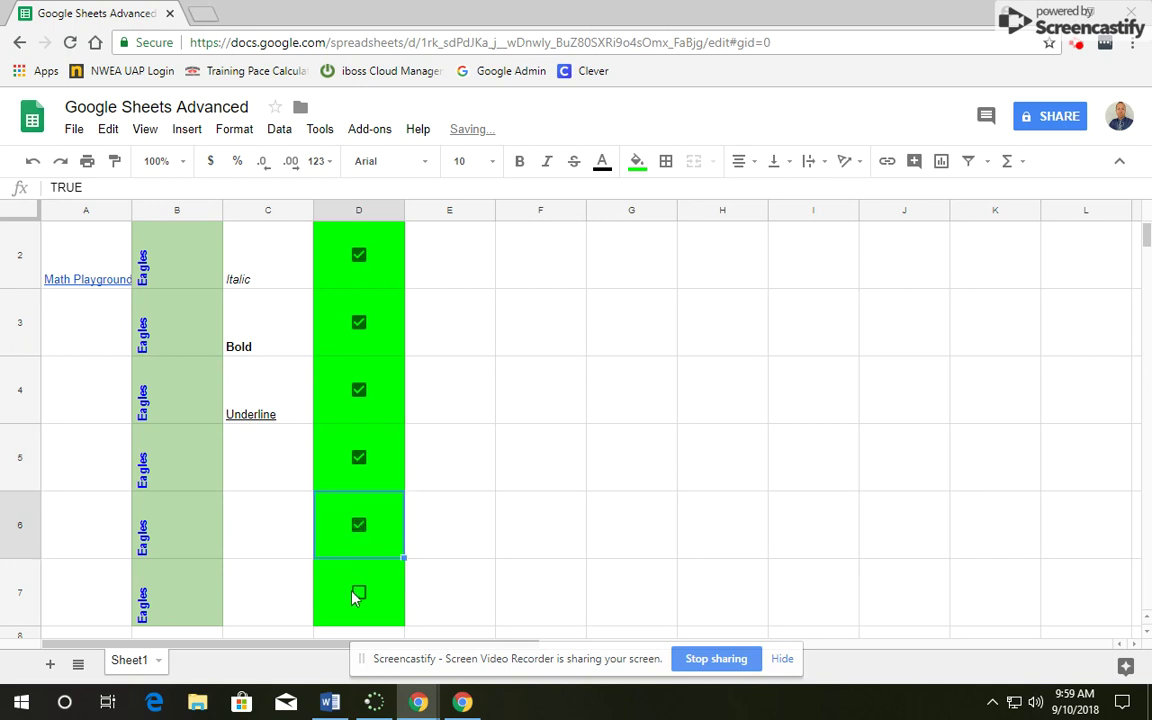
left_click(359, 592)
scroll(505, 454, "up", 1)
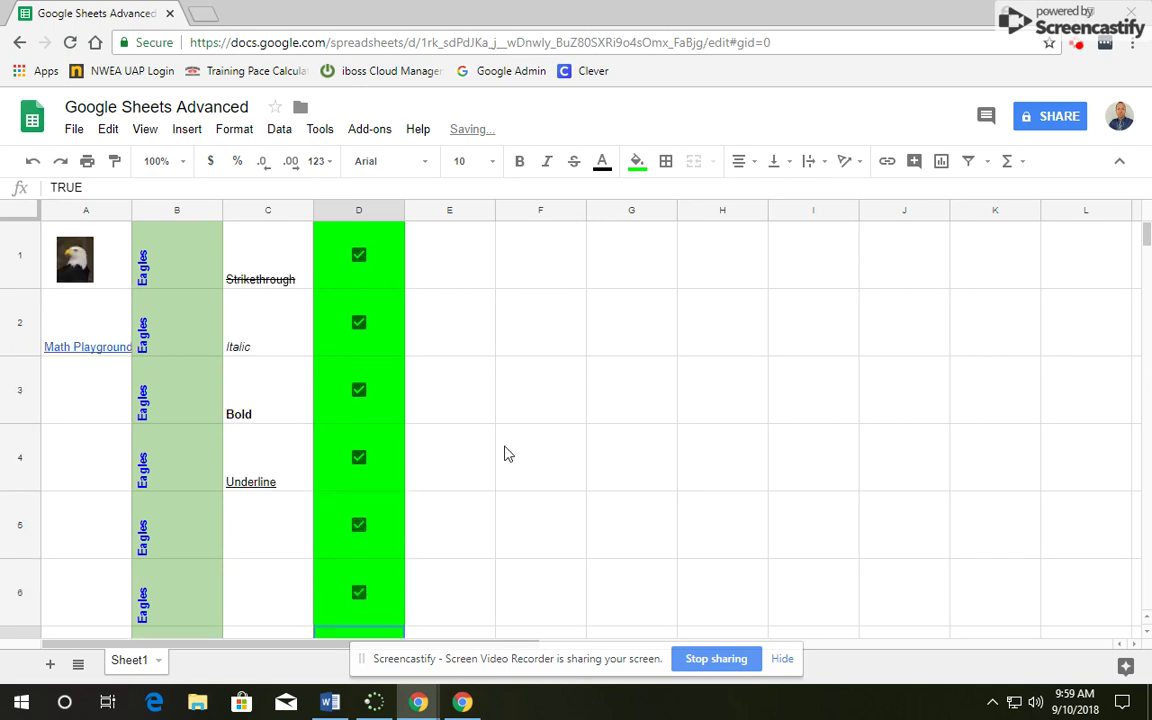
- Enter "January" in cell E1 and fill the month series down to July in E7
left_click(447, 268)
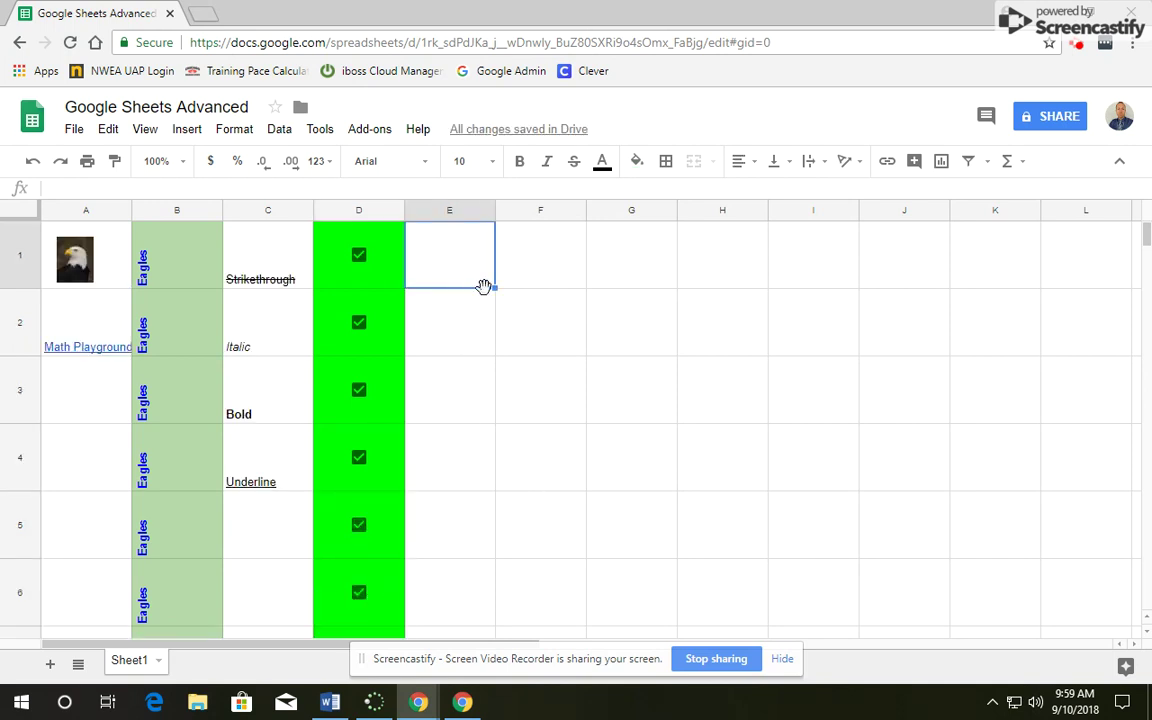
type("Jan")
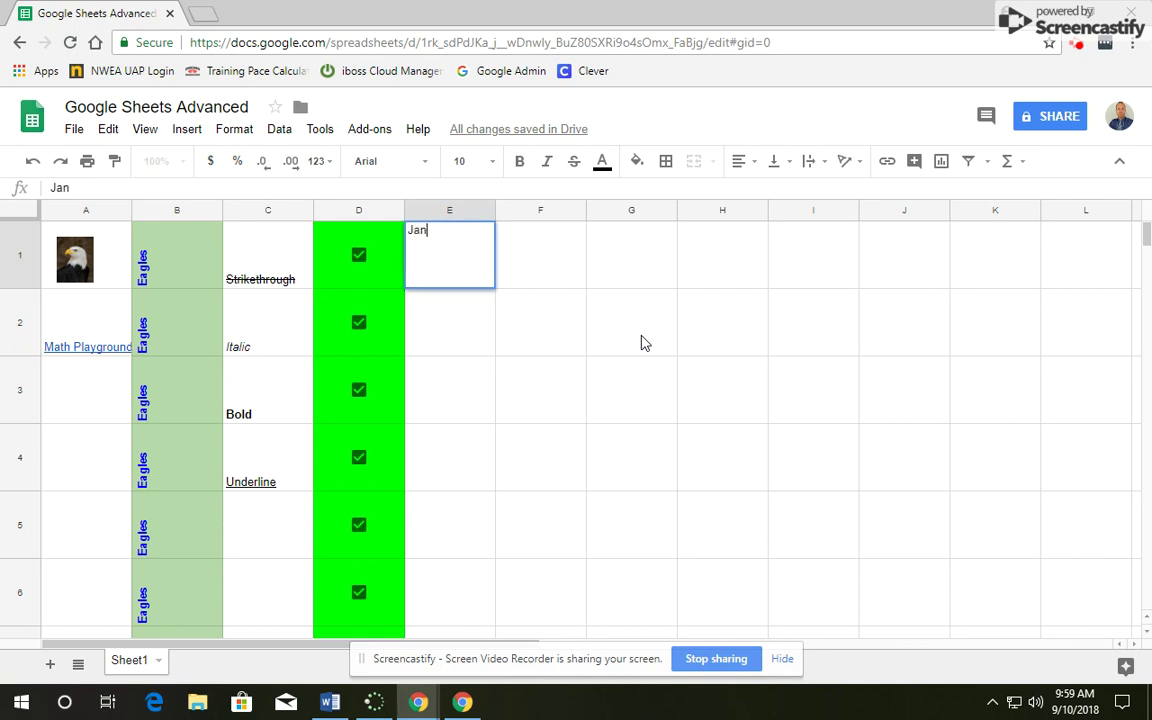
type("uary")
left_click(514, 265)
left_click(463, 270)
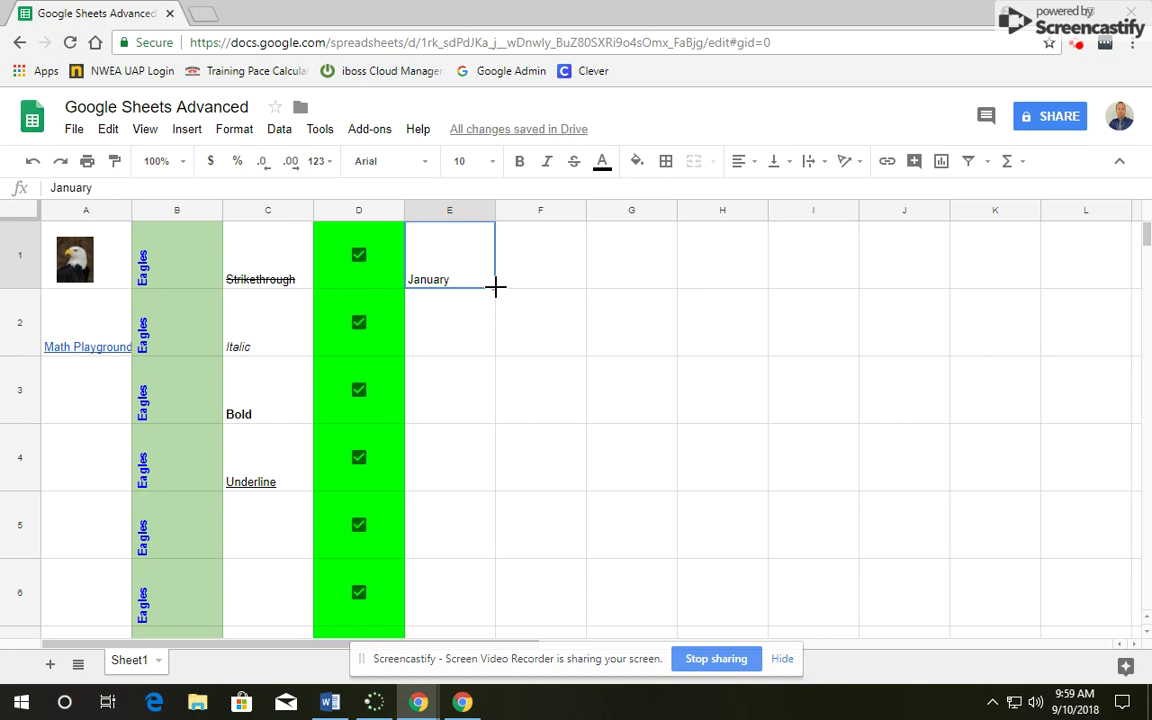
mouse_move(495, 287)
left_mouse_down()
mouse_move(496, 676)
mouse_move(499, 276)
left_mouse_up()
scroll(648, 386, "up", 5)
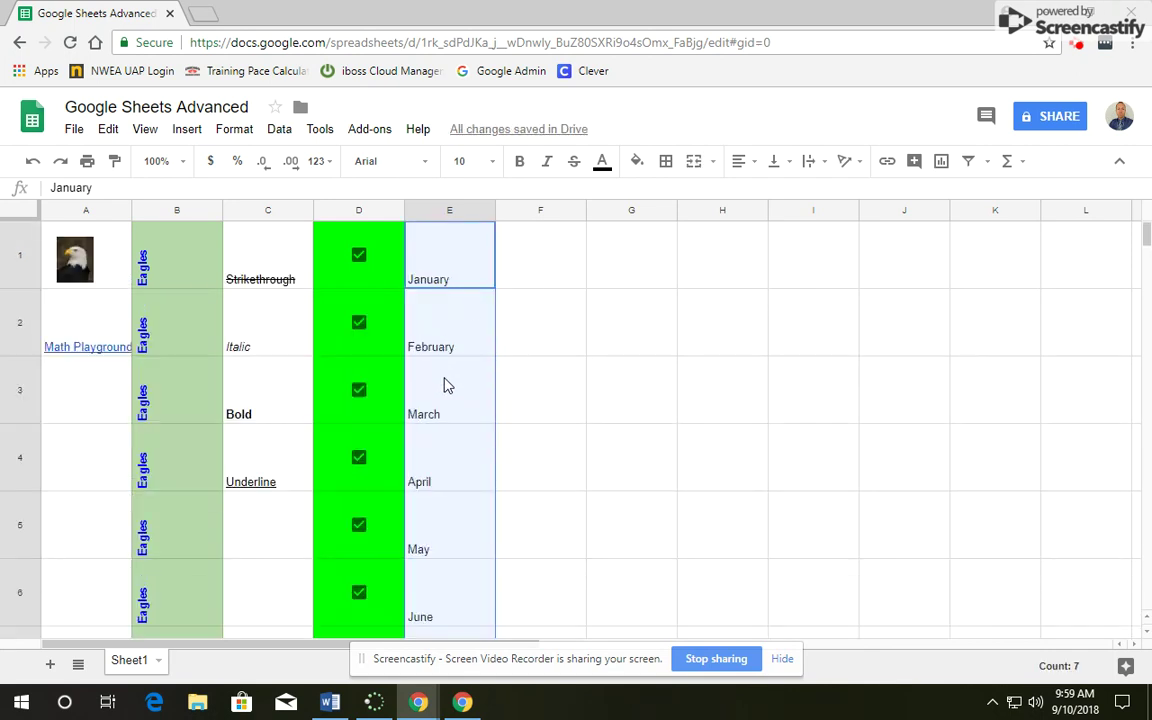
scroll(445, 440, "down", 1)
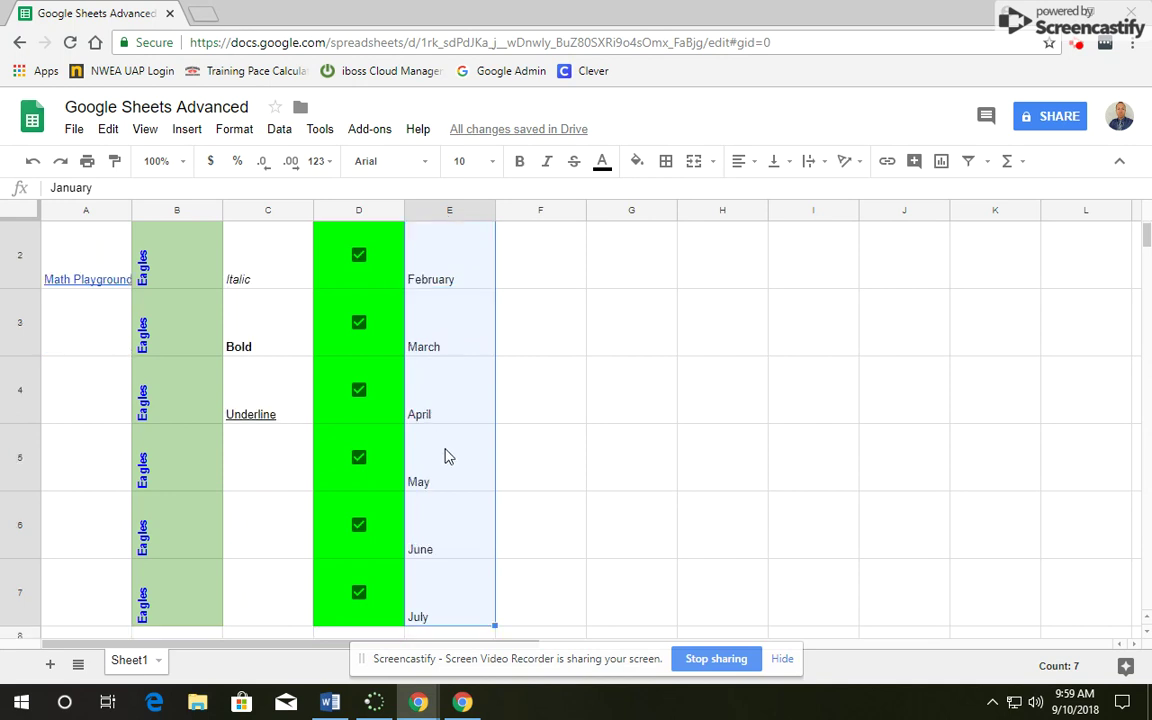
scroll(470, 567, "up", 1)
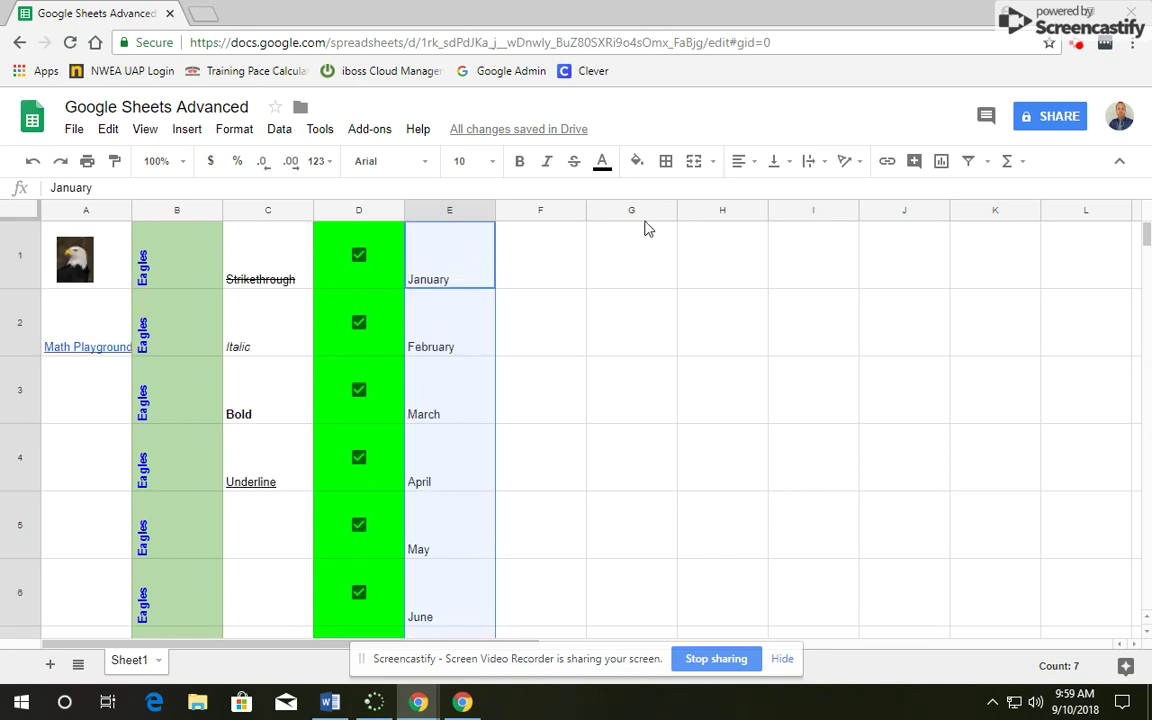
- Align the month names in E1 through E7 to the center horizontally and the middle vertically
left_click(738, 161)
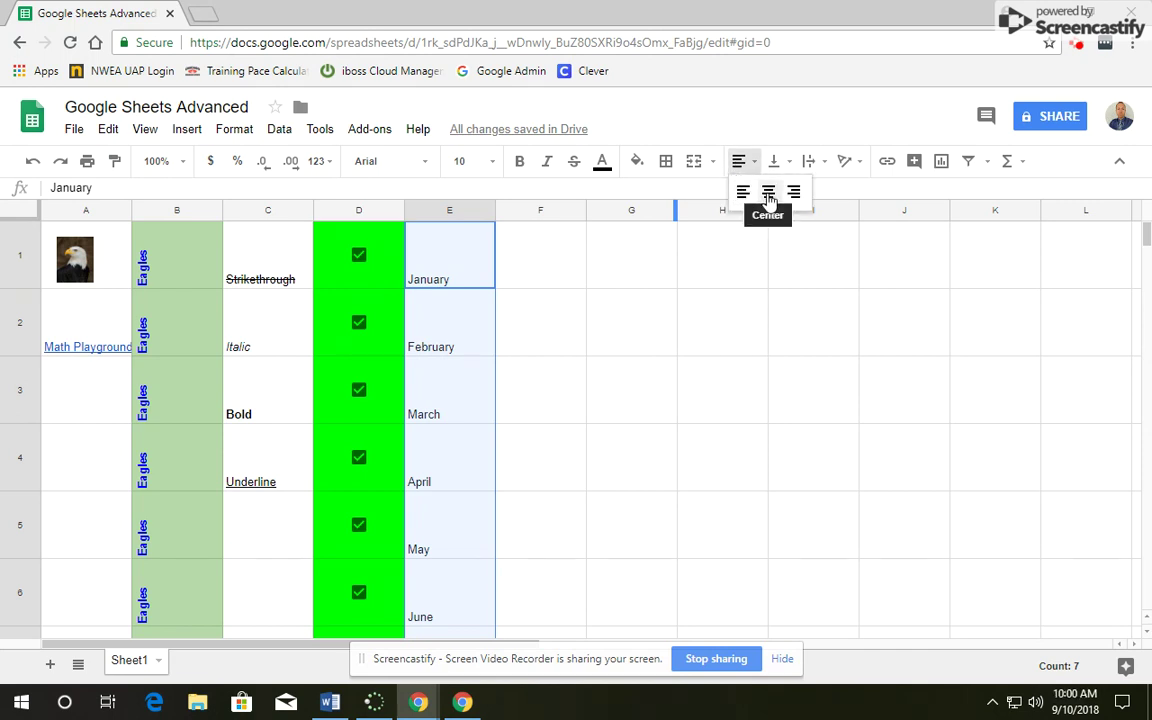
left_click(765, 190)
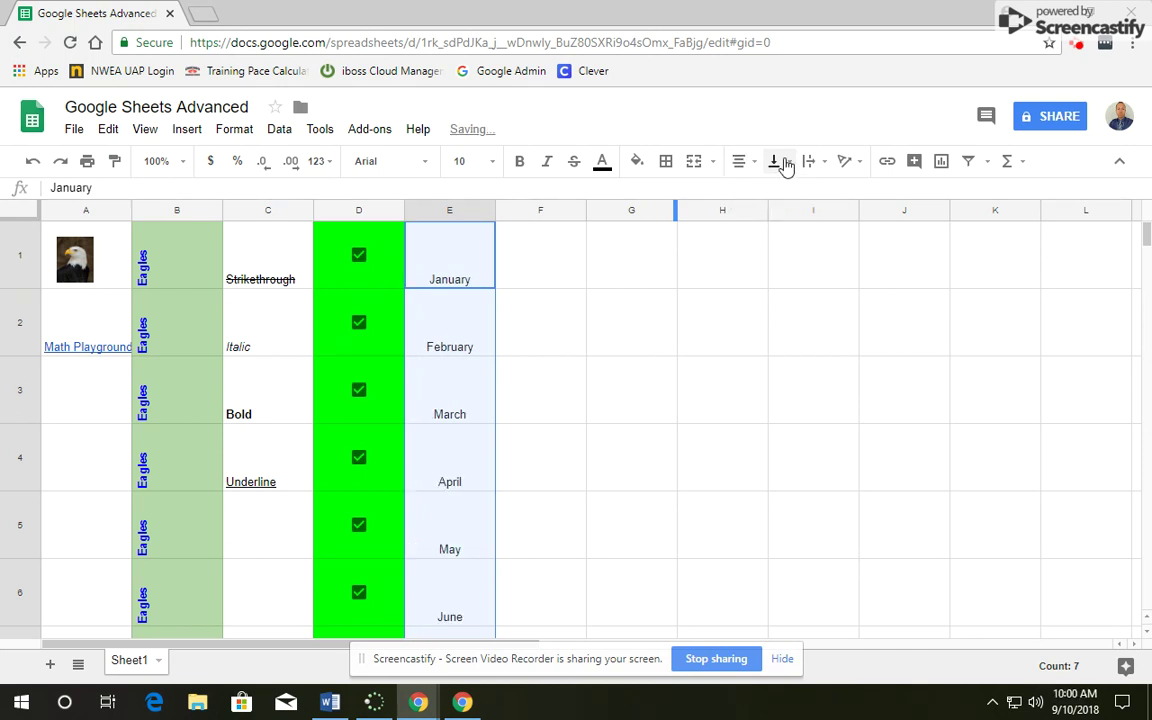
left_click(786, 162)
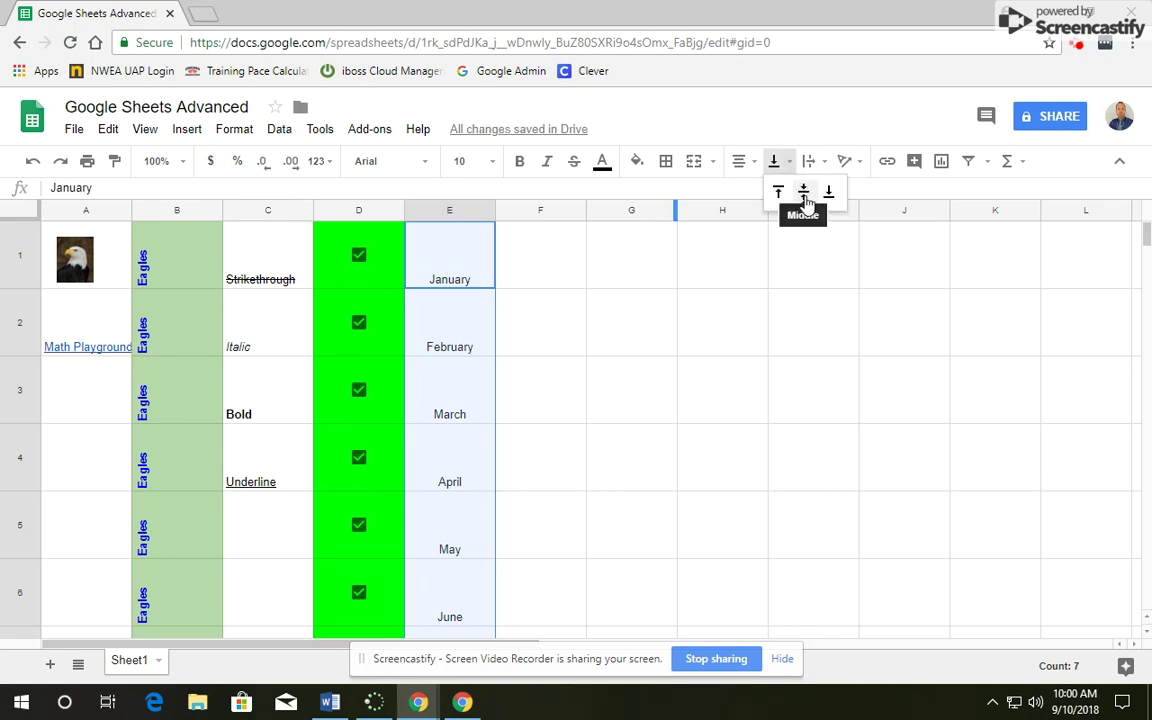
left_click(805, 196)
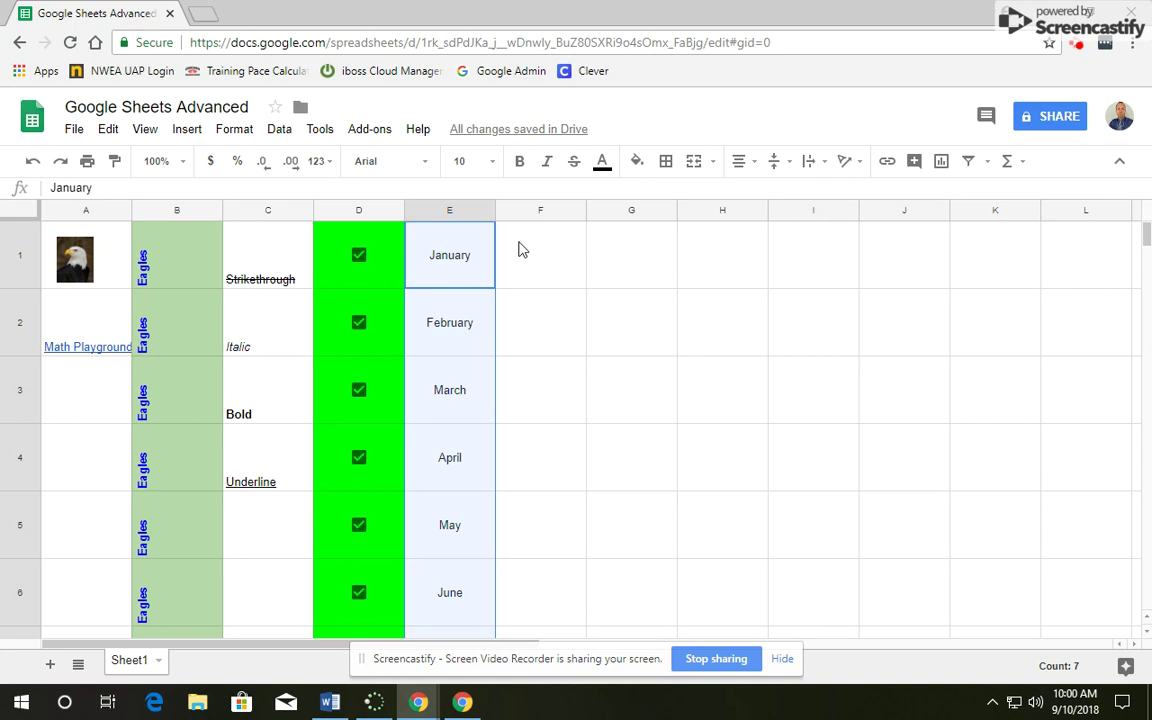
- Format the month names in E1 through E7 as red, bold, size 12 text
left_click(602, 161)
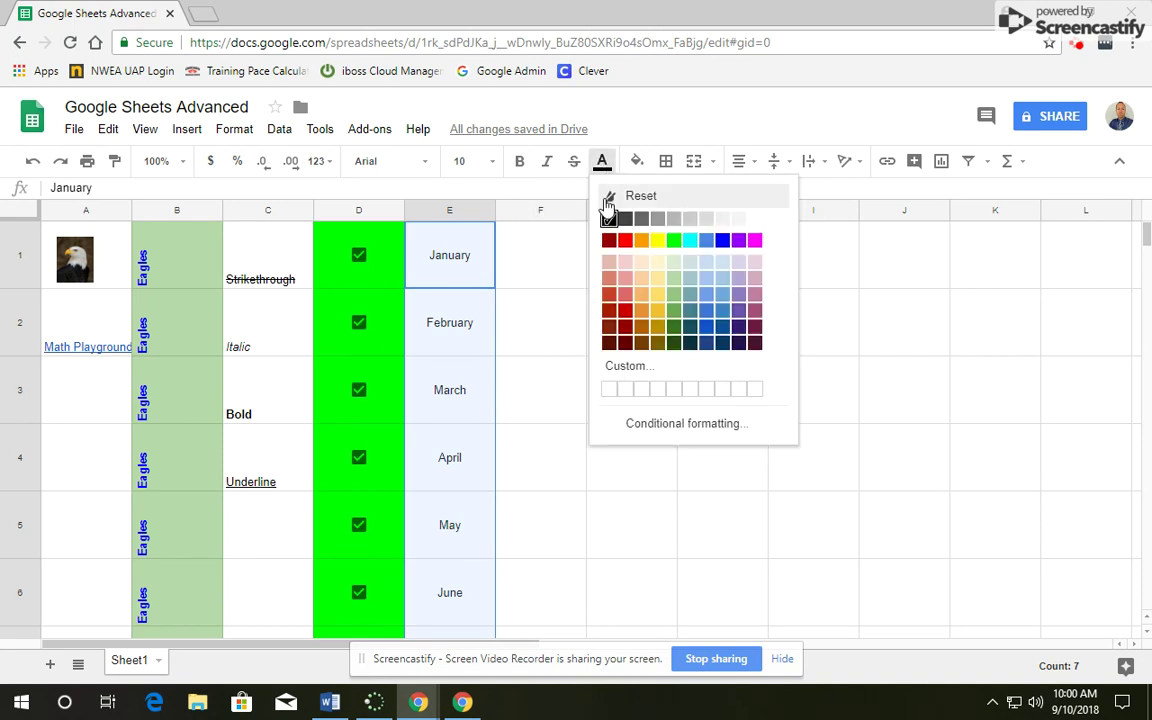
left_click(620, 243)
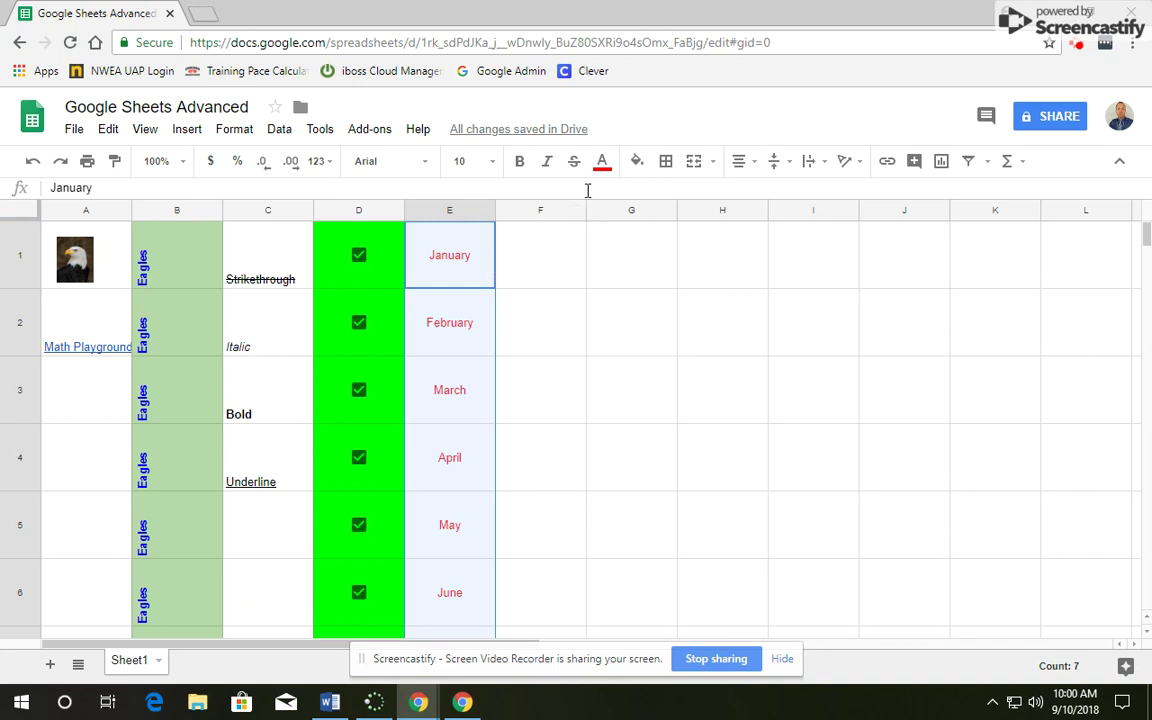
left_click(491, 162)
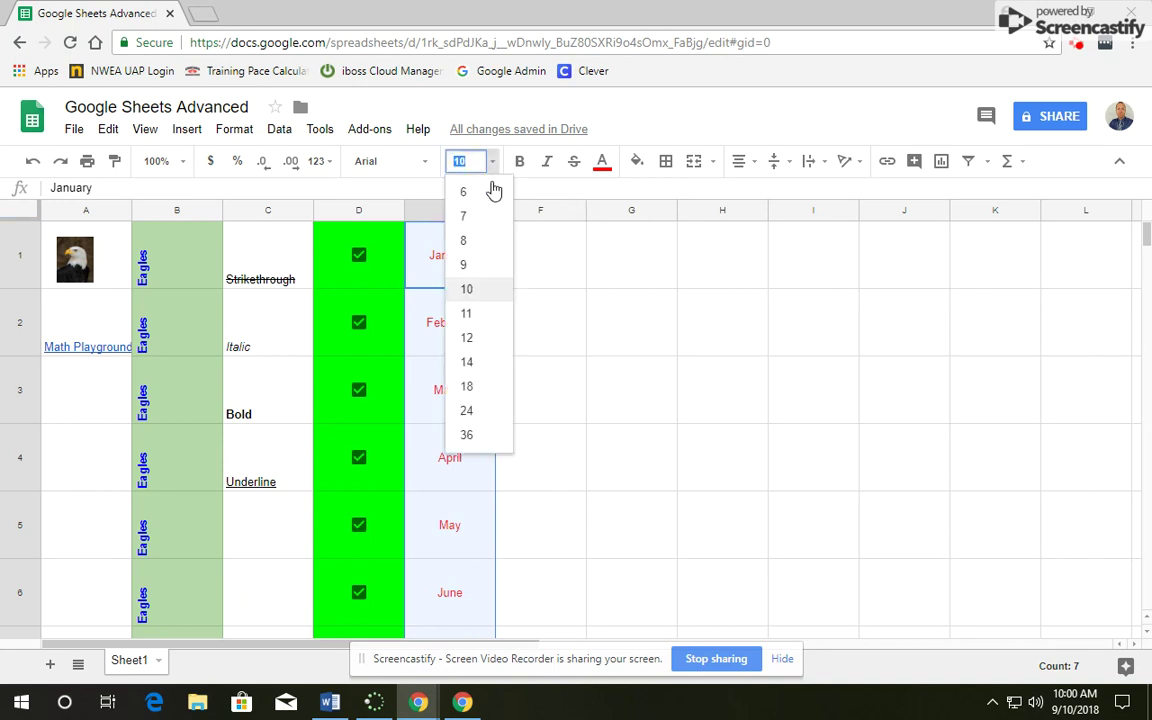
left_click(476, 332)
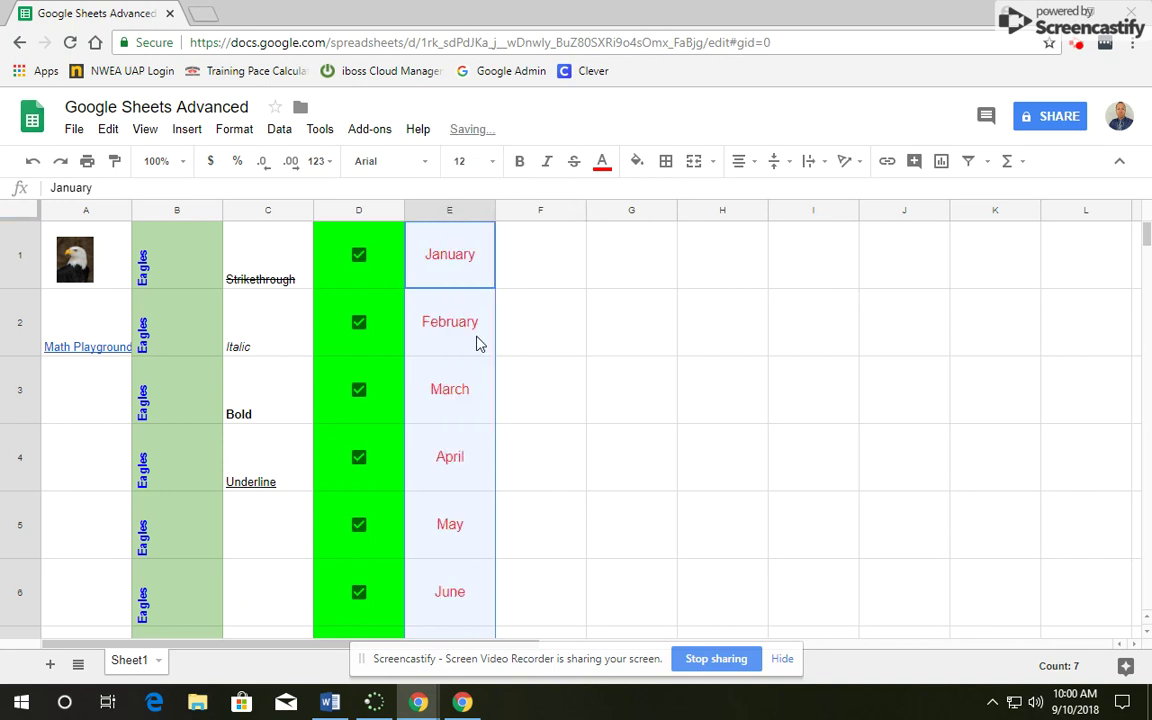
left_click(519, 162)
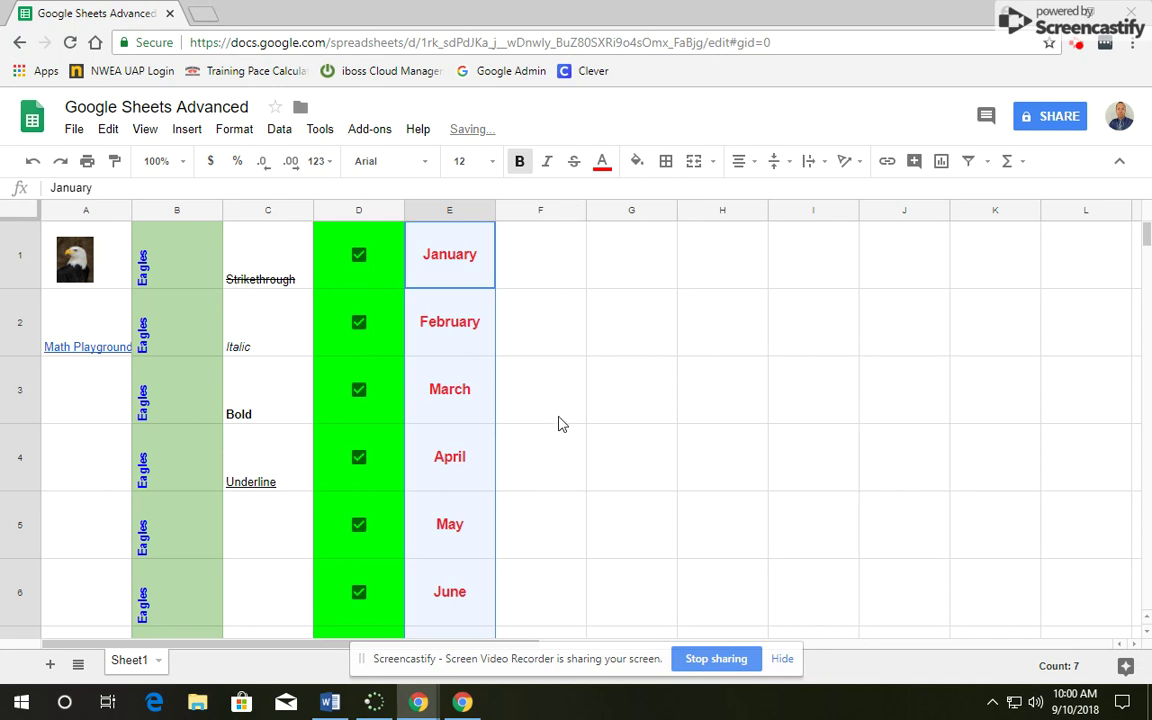
- Enter "Hotdog", "Hamburger", "Fries", "Coke" and "Total:" in cells F1 through F5
left_click(556, 268)
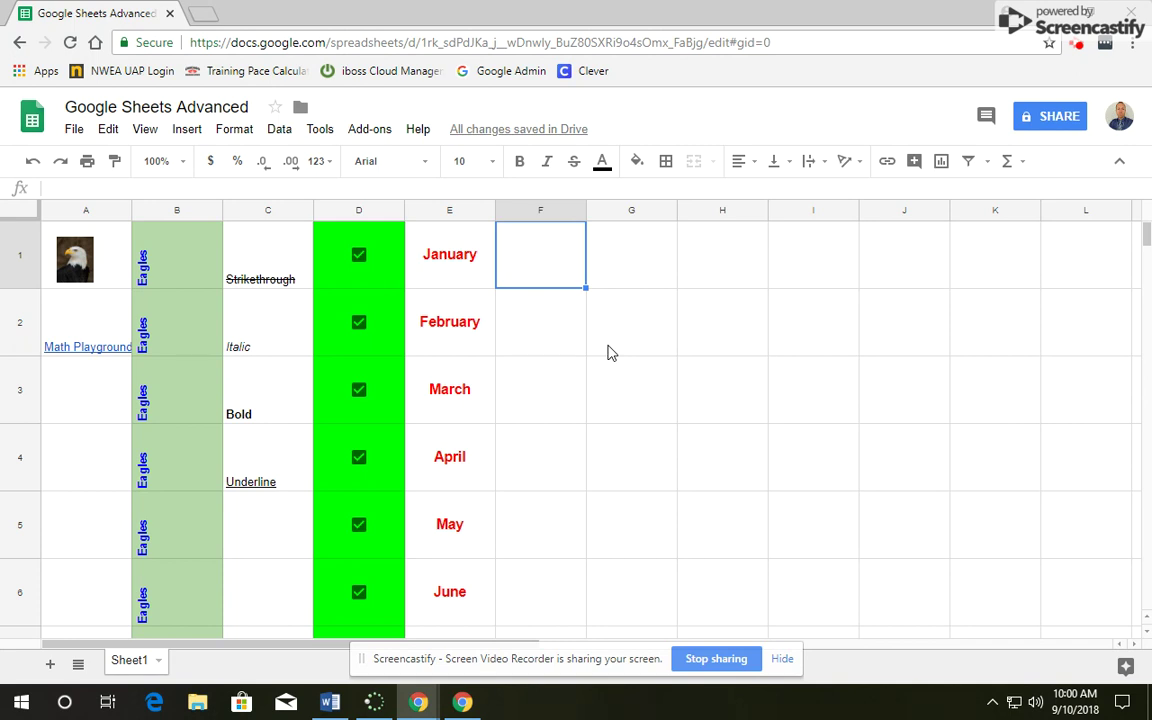
type("Hot")
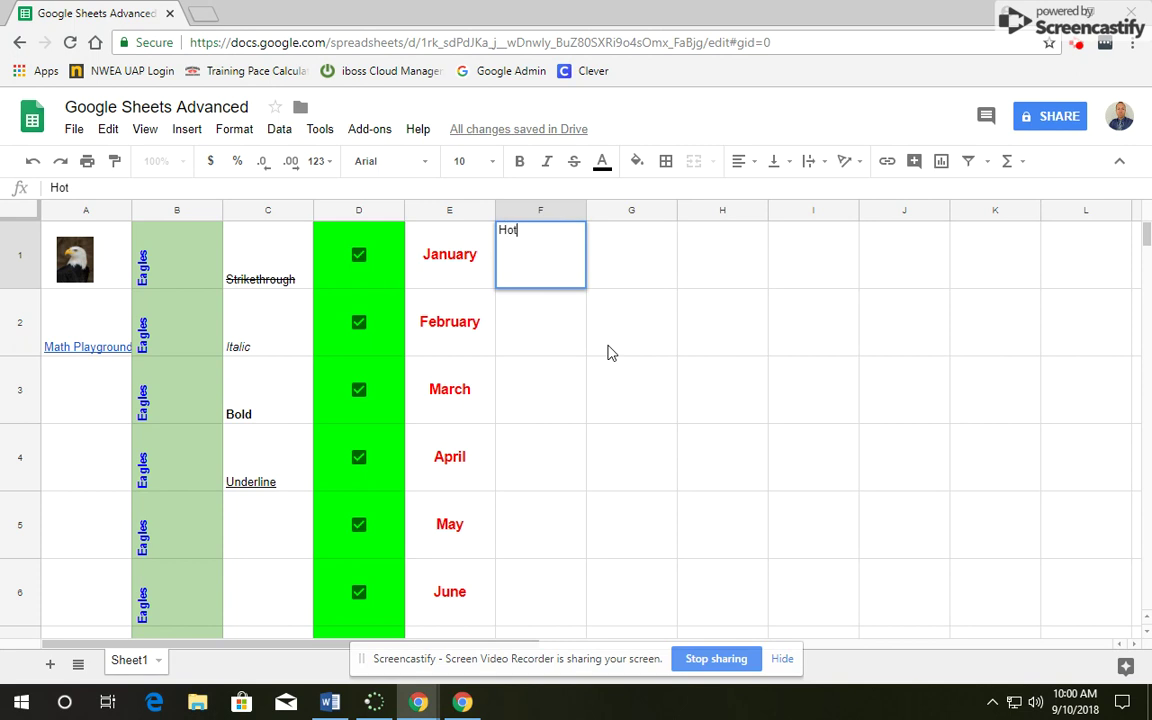
type("dog")
key("Return")
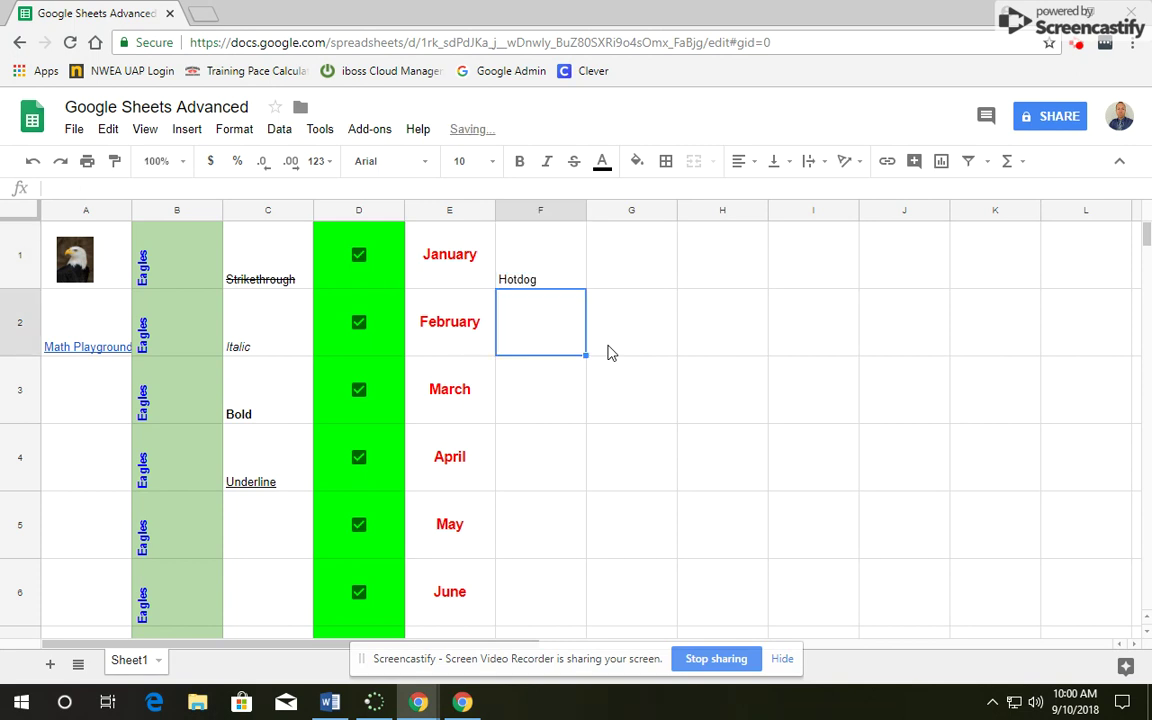
type("Hamburger")
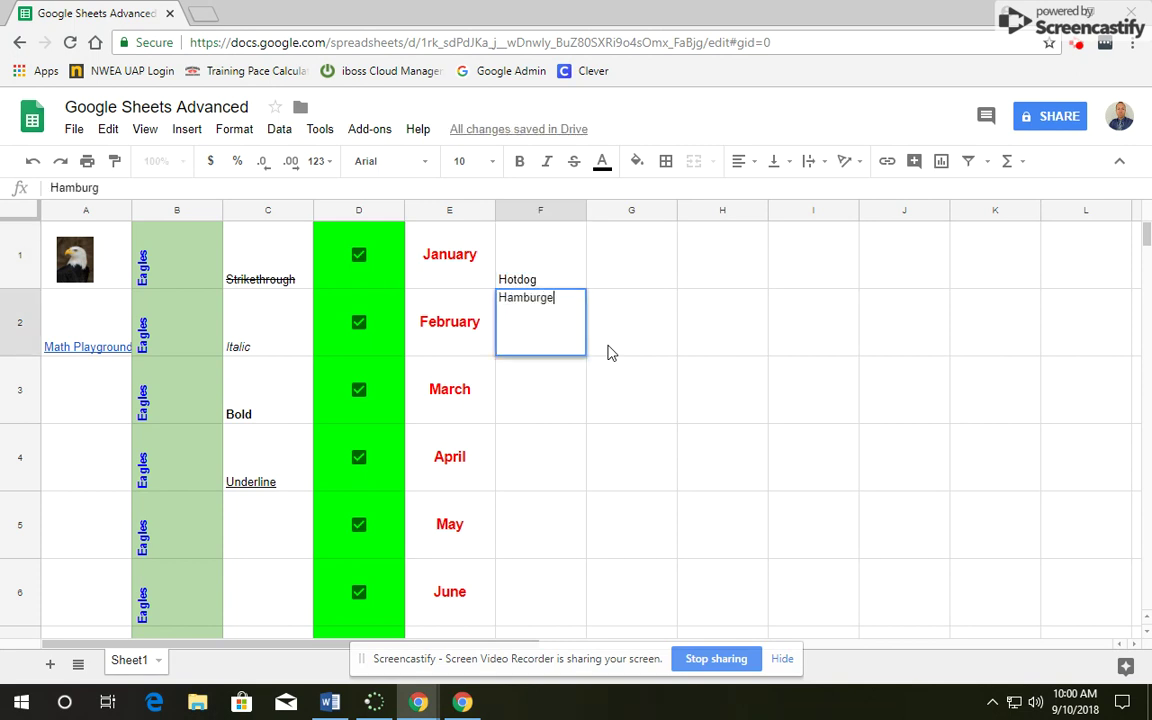
key("Return")
type("Fries")
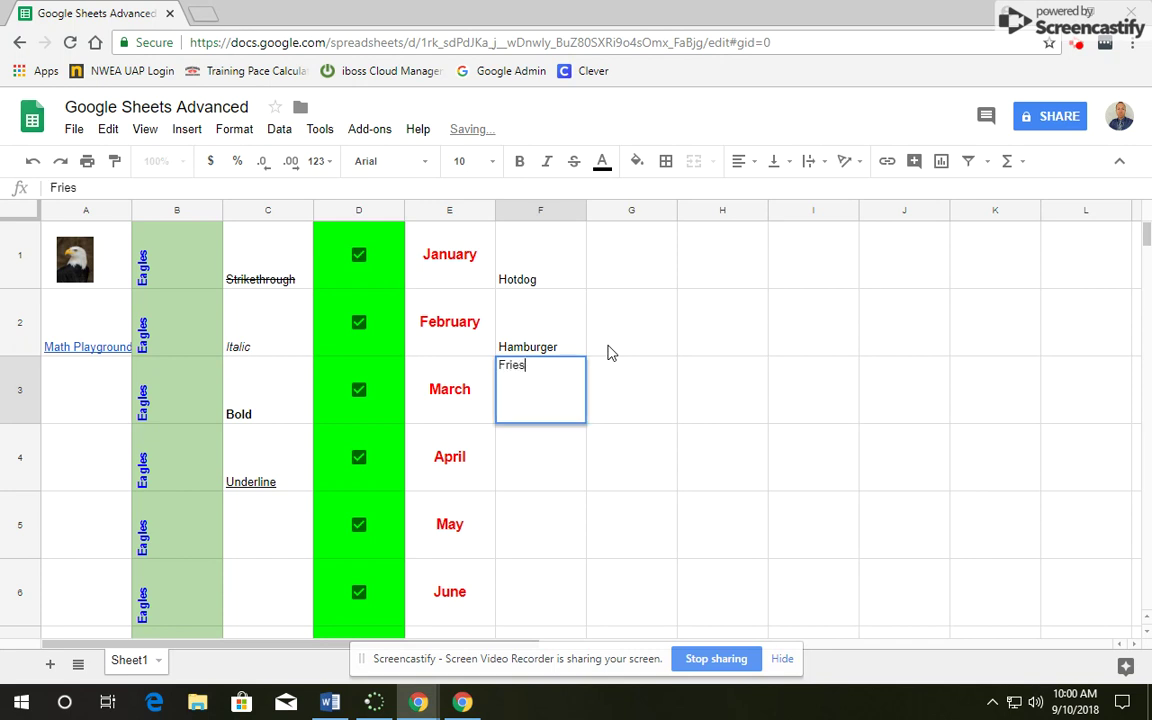
key("Return")
type("C")
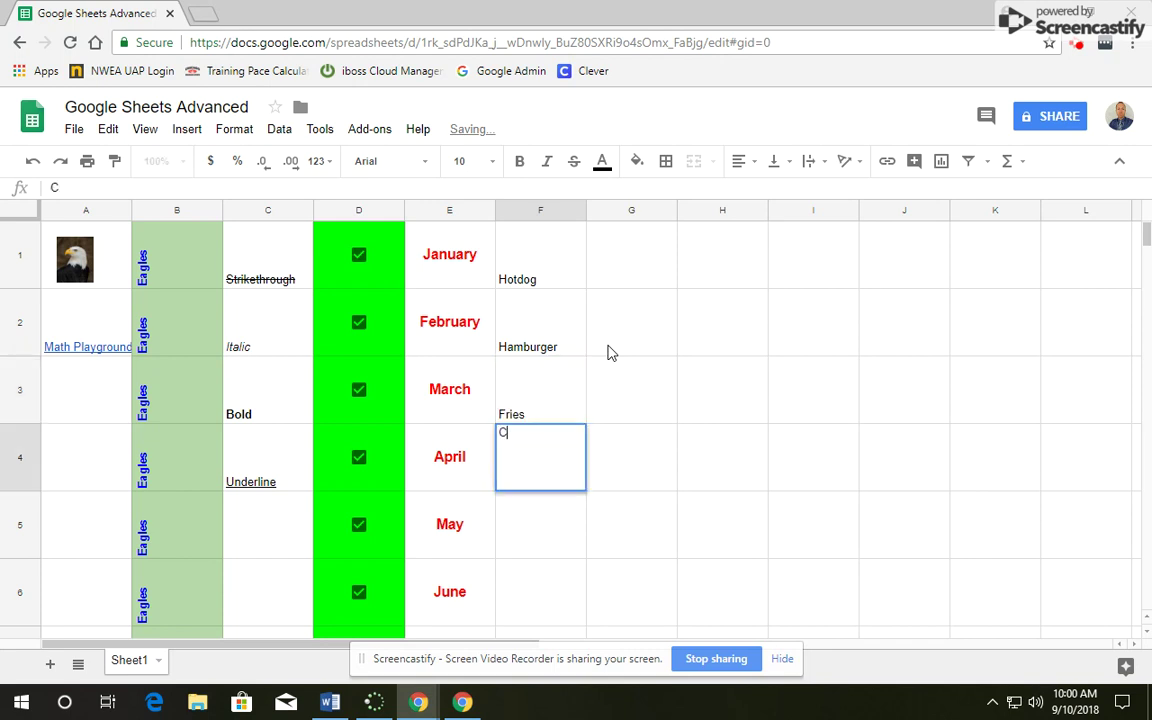
type("oke")
key("Return")
type("Total:")
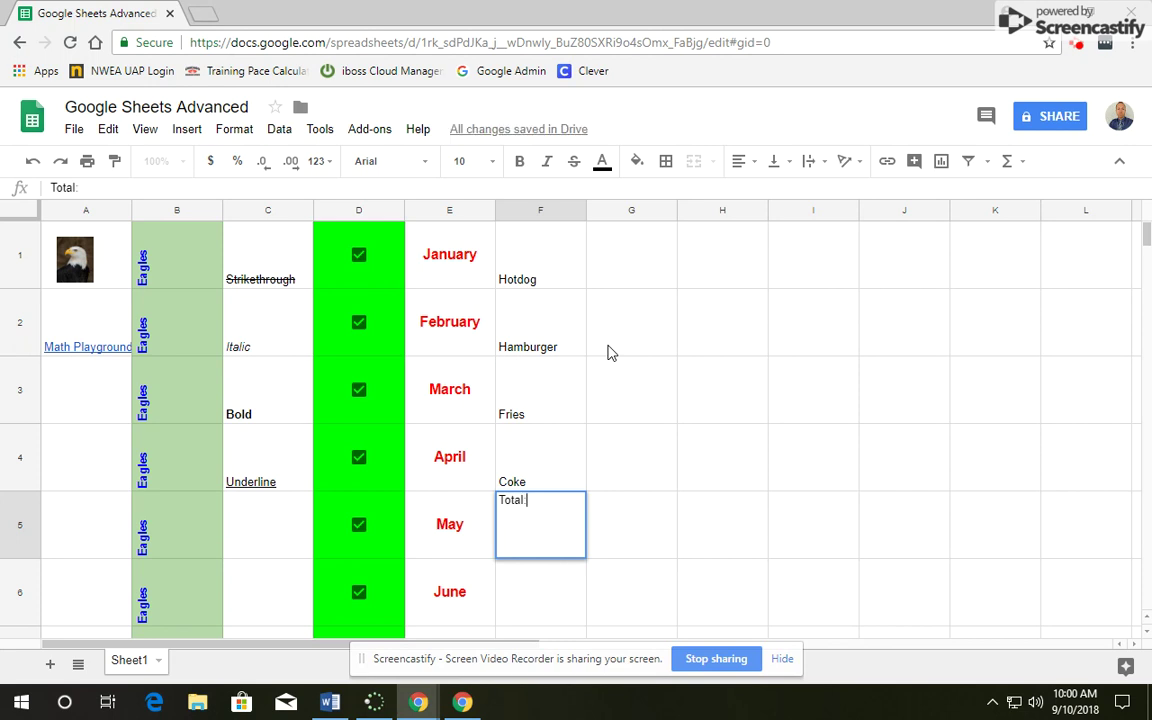
- Enter the prices 3.5, 5, 3 and 1 for the four foods in cells G1 through G4
left_click(620, 258)
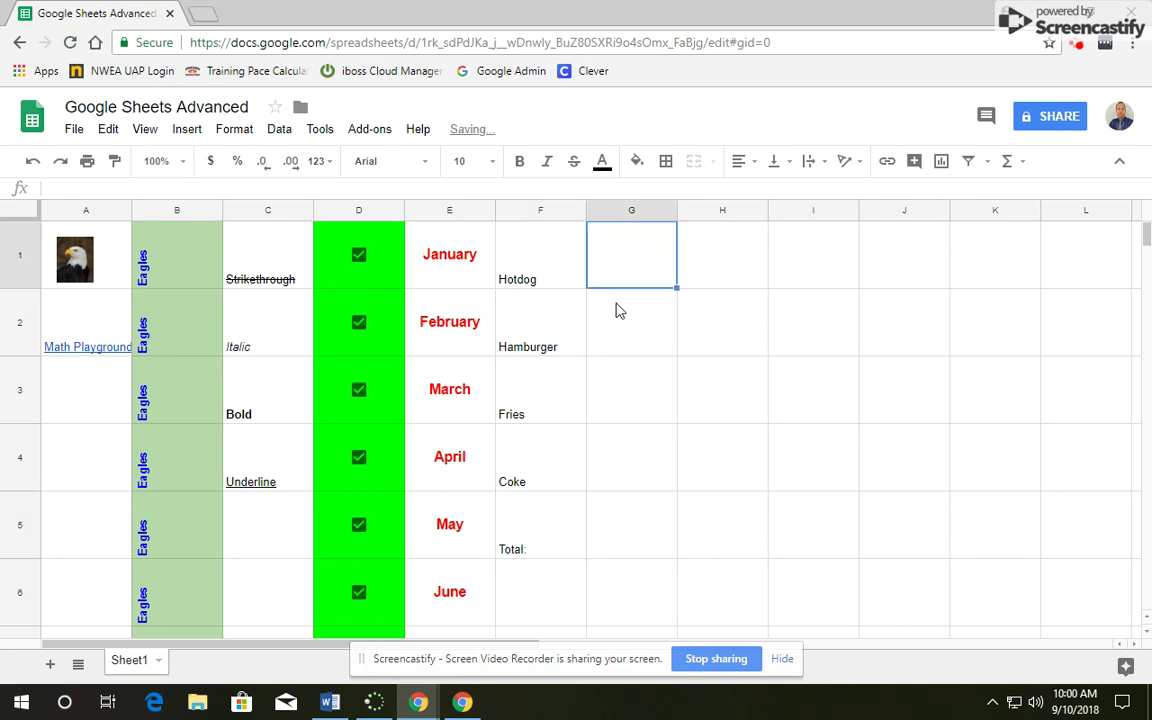
type("3.5")
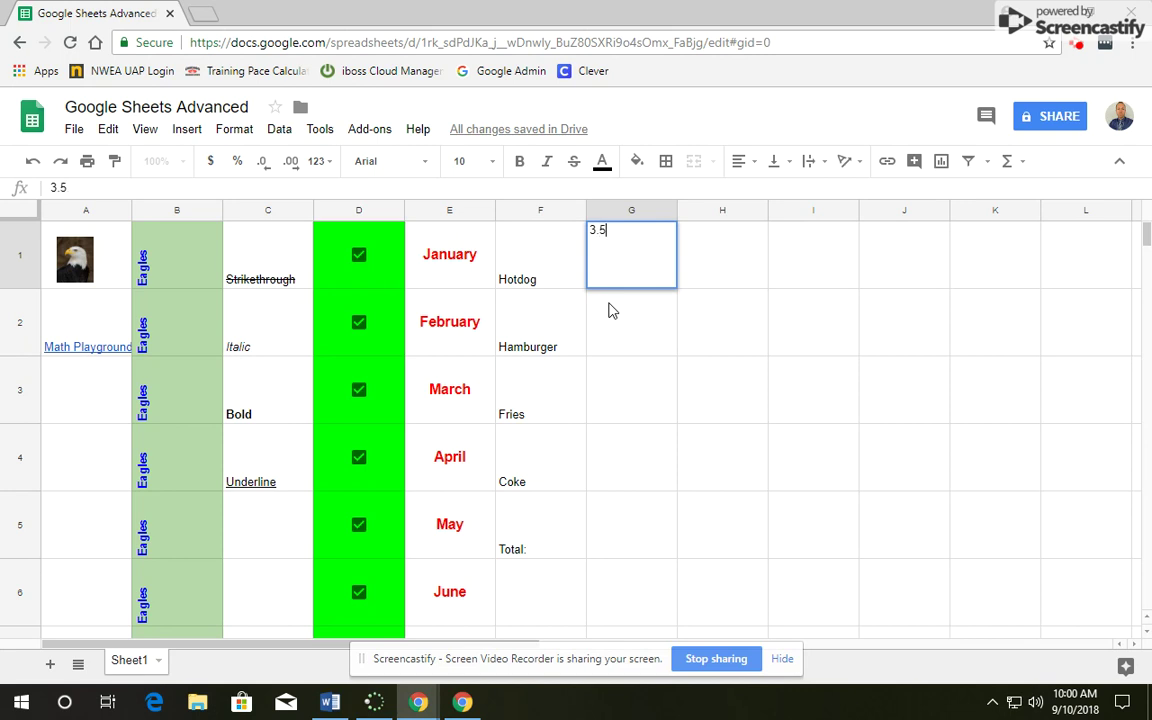
key("Return")
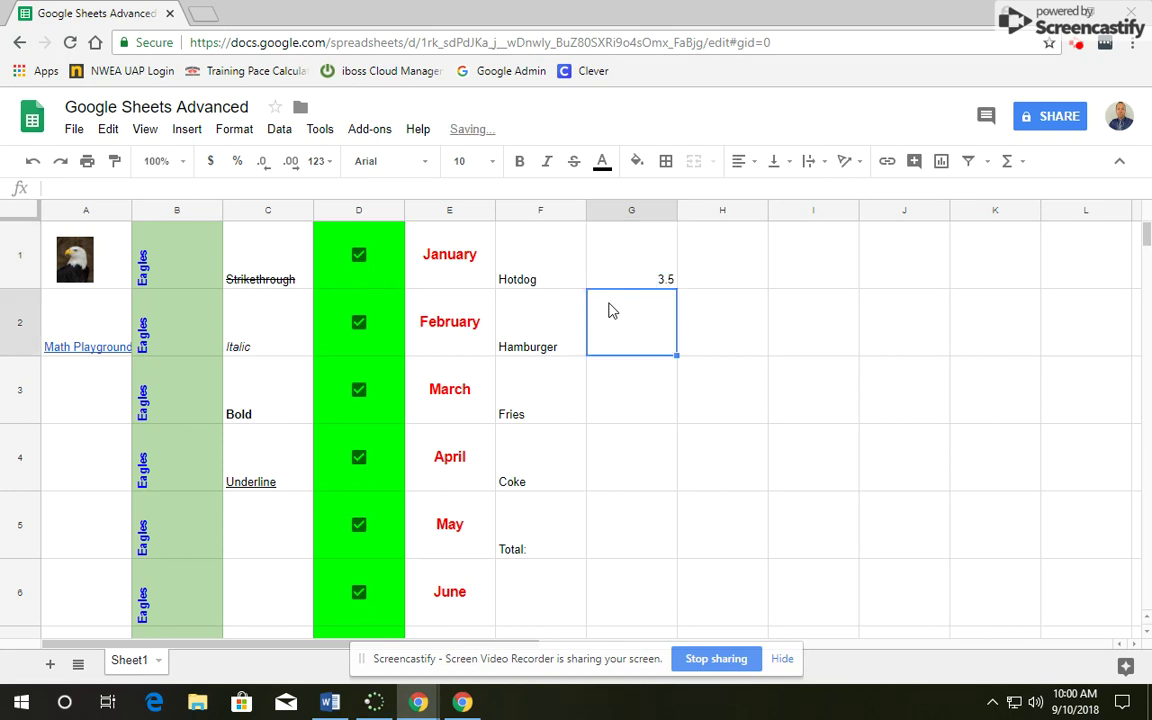
type("5")
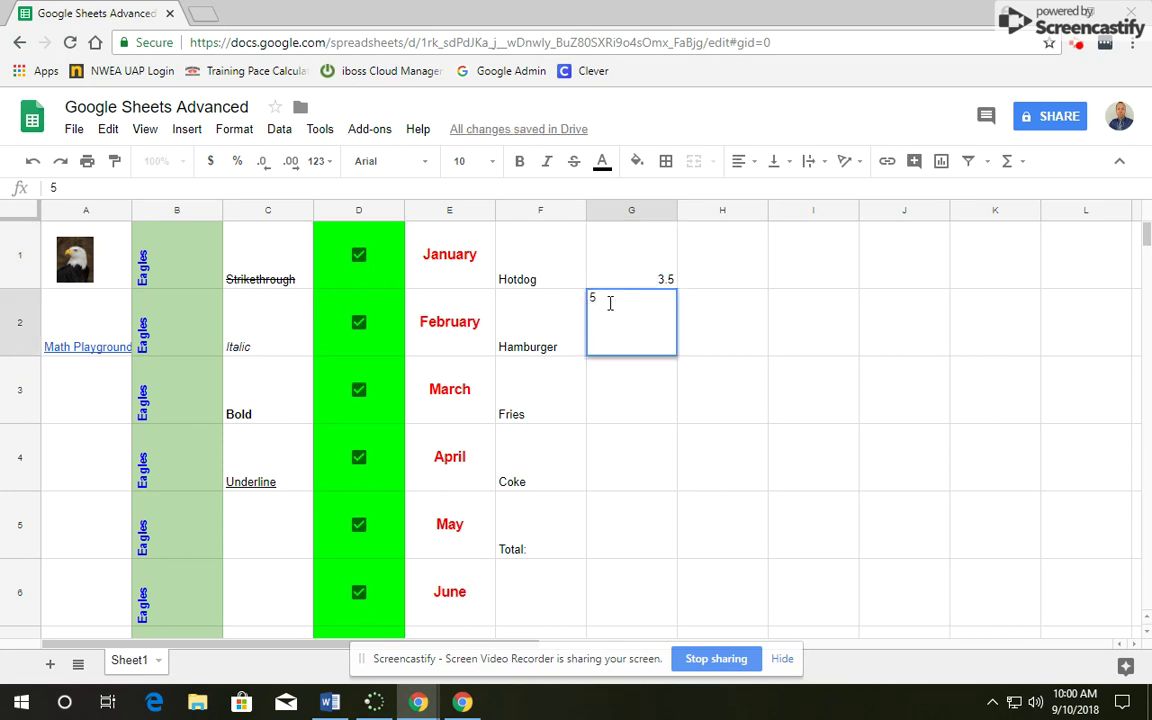
key("Return")
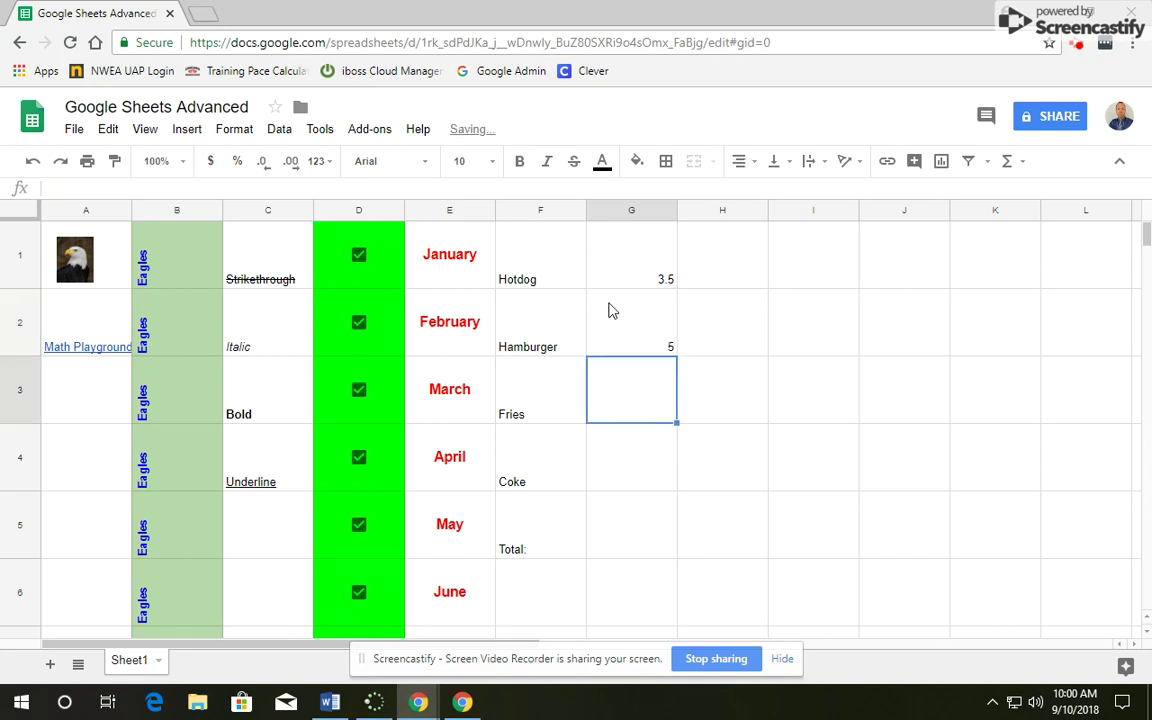
type("3")
key("Return")
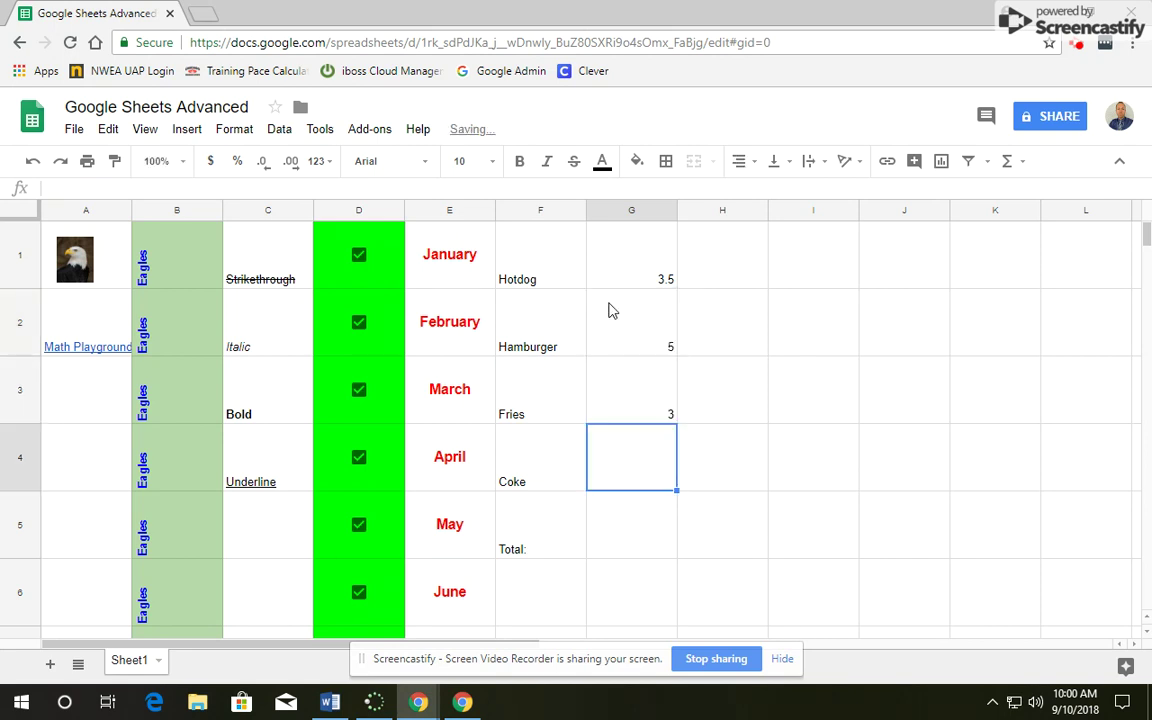
type("1")
key("Return")
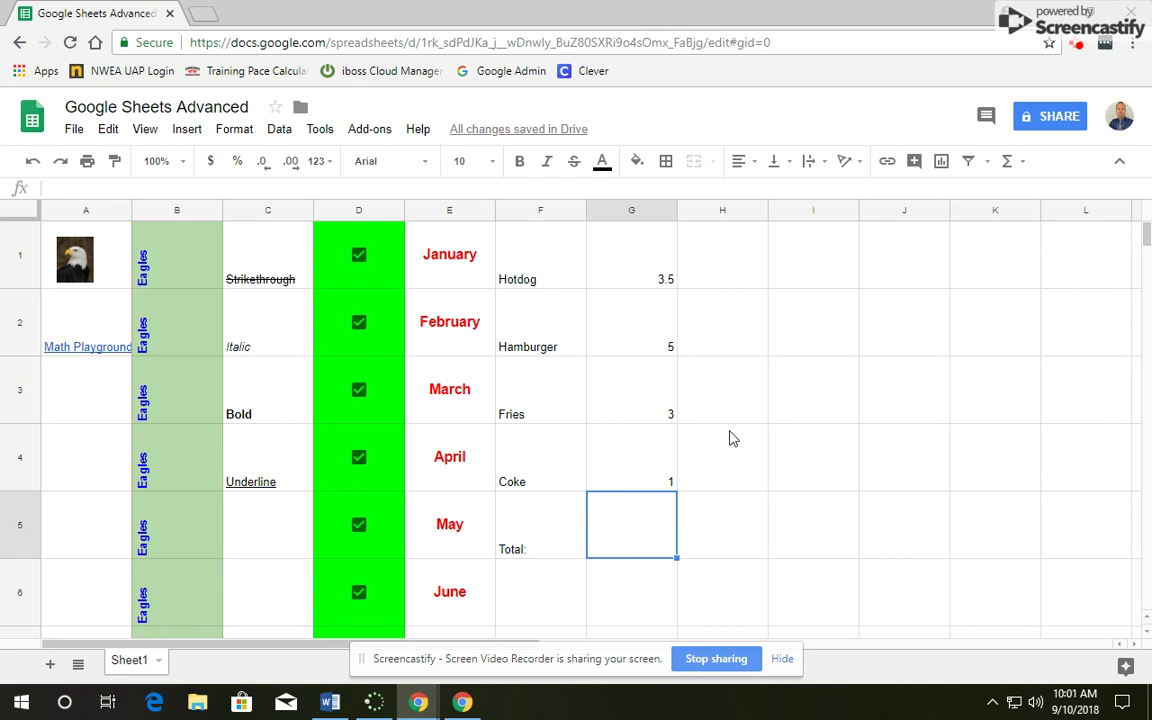
left_click(725, 286)
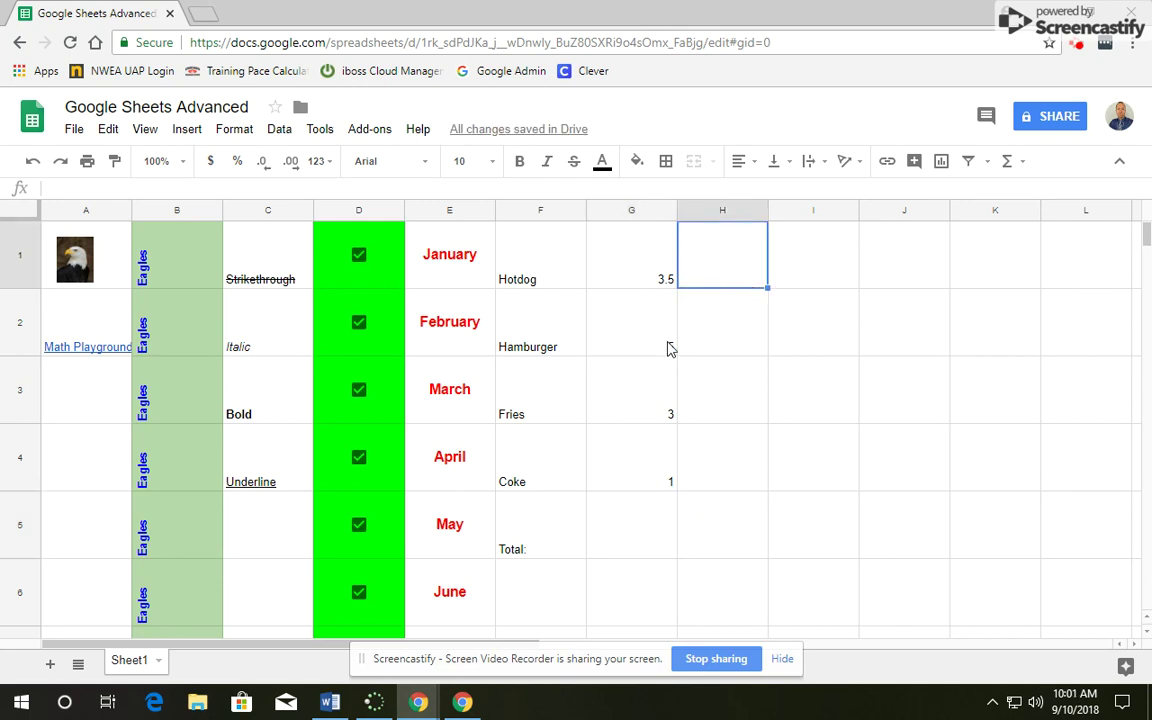
- Calculate the total of the prices in cell G5 with a SUM function over the range G1:G4
left_click(628, 531)
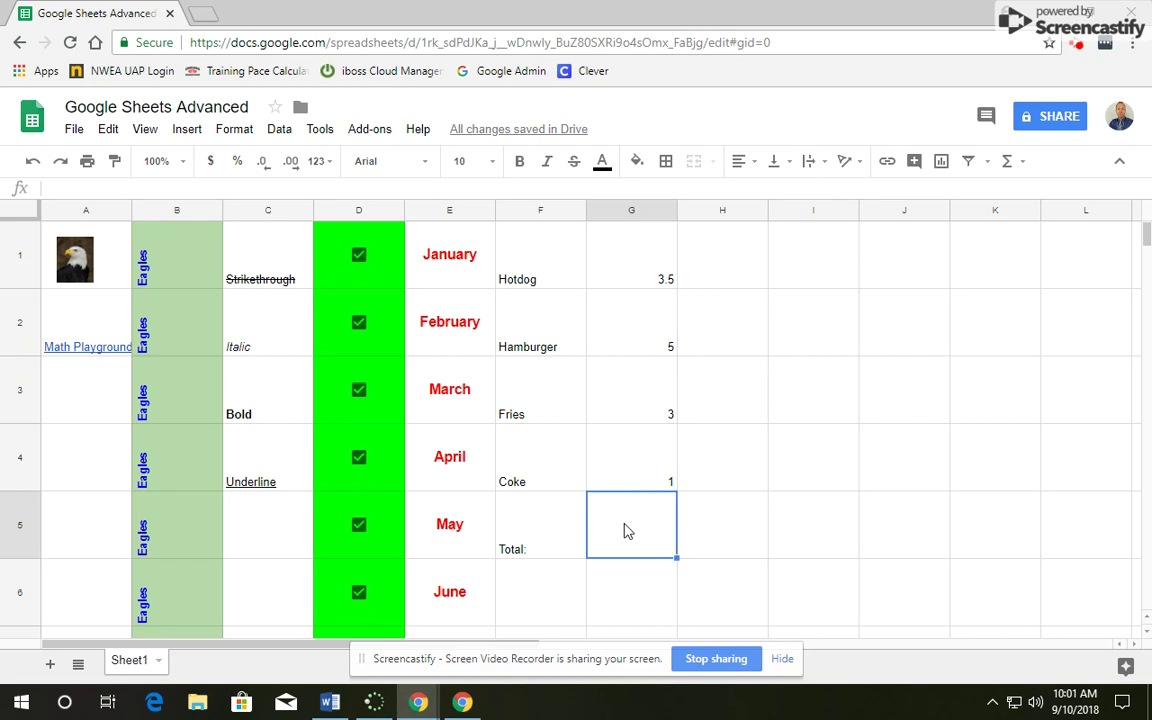
left_click(1007, 163)
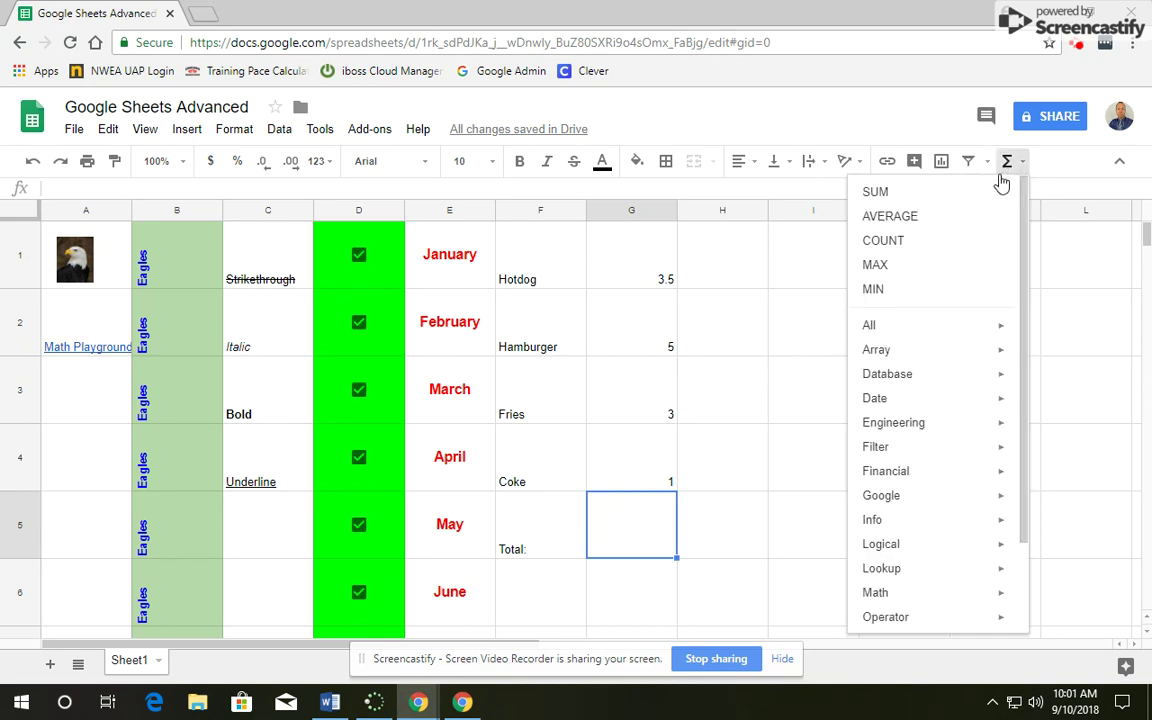
left_click(931, 199)
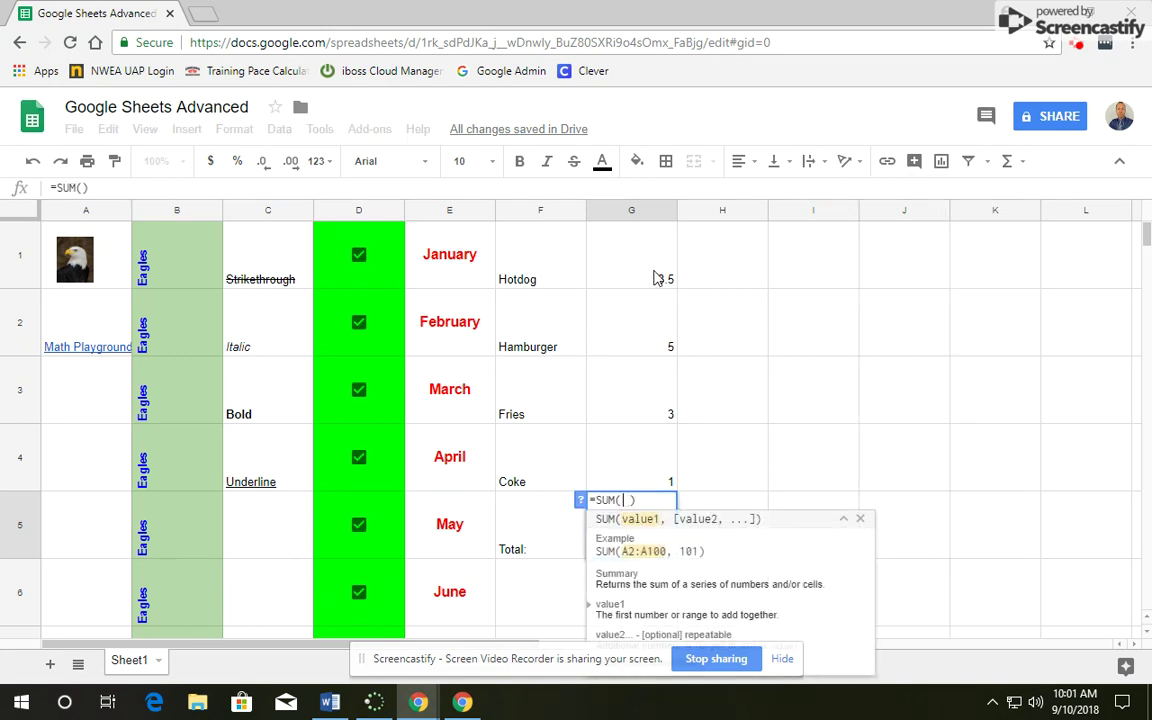
left_click_drag(638, 267, 640, 467)
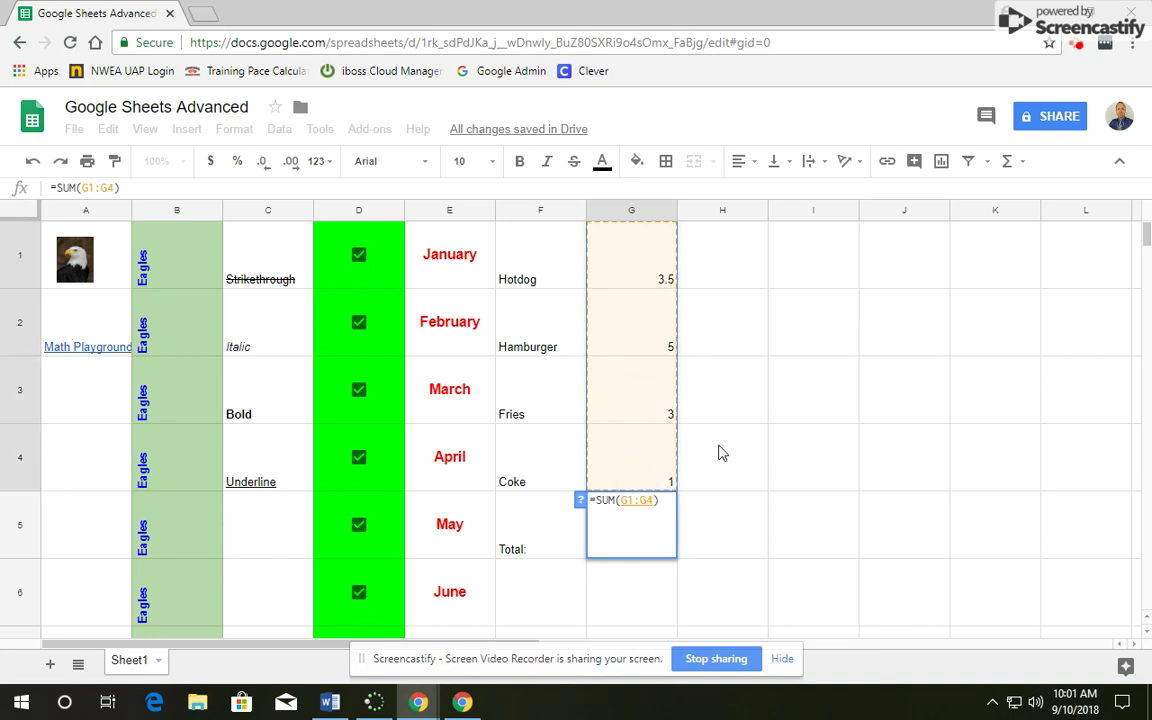
key("Return")
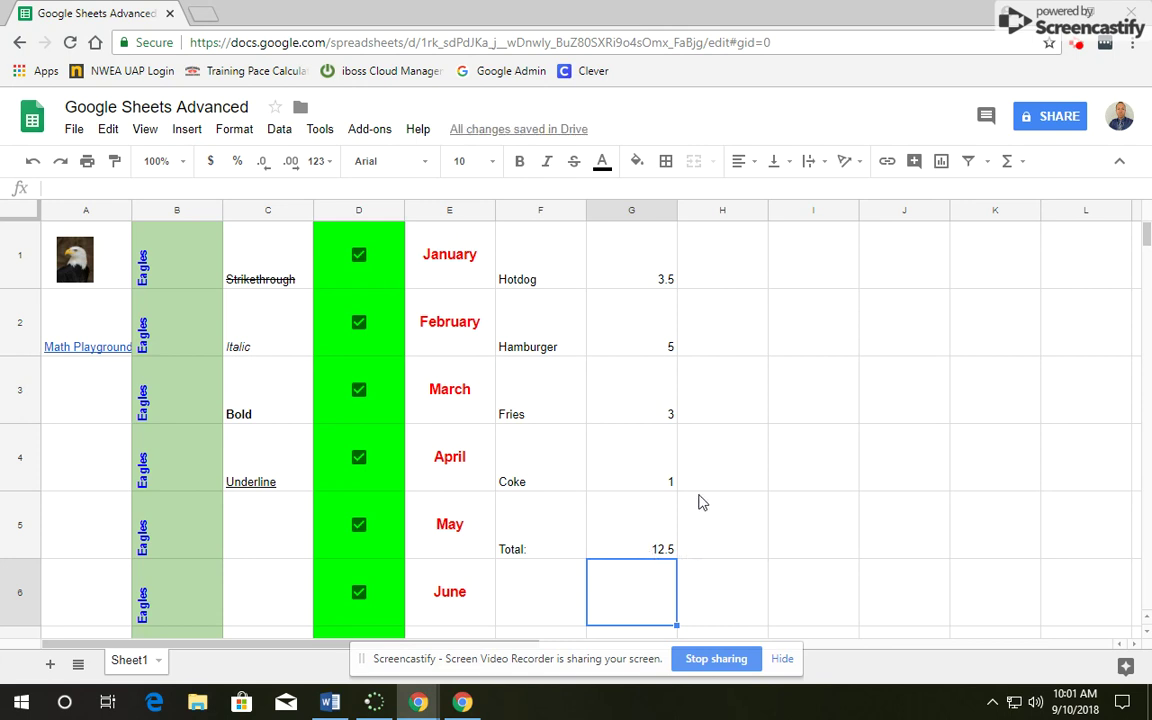
left_click(757, 354)
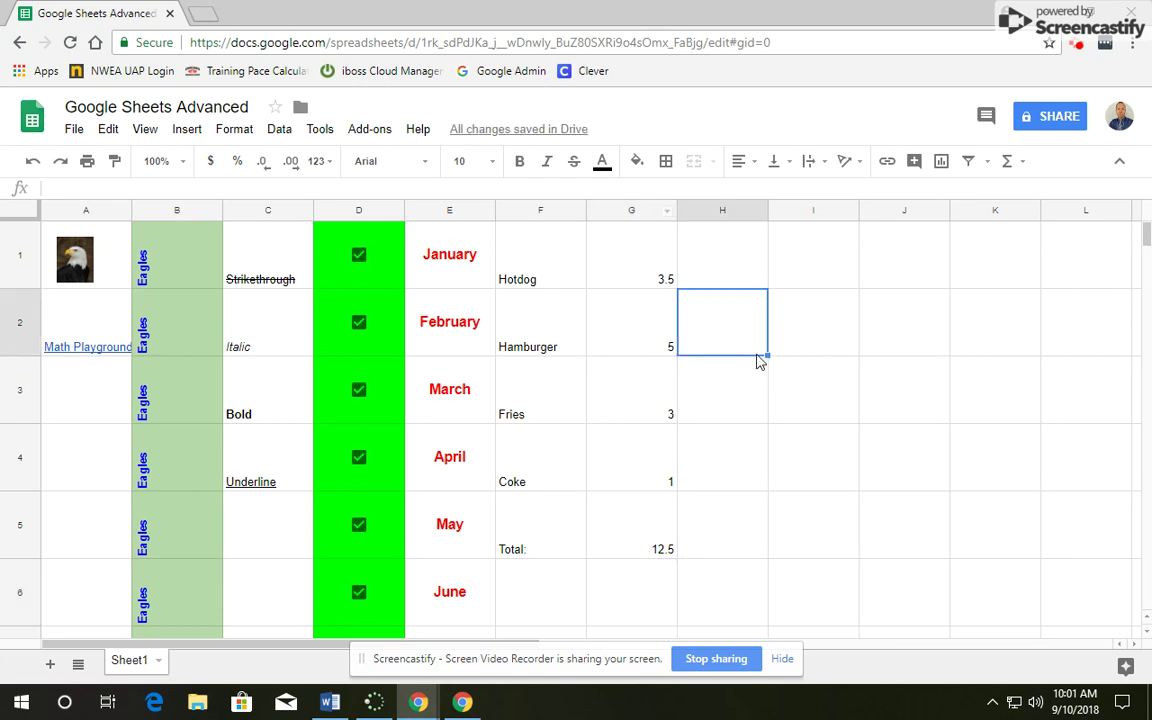
- Format the whole of column G as currency
left_click(632, 211)
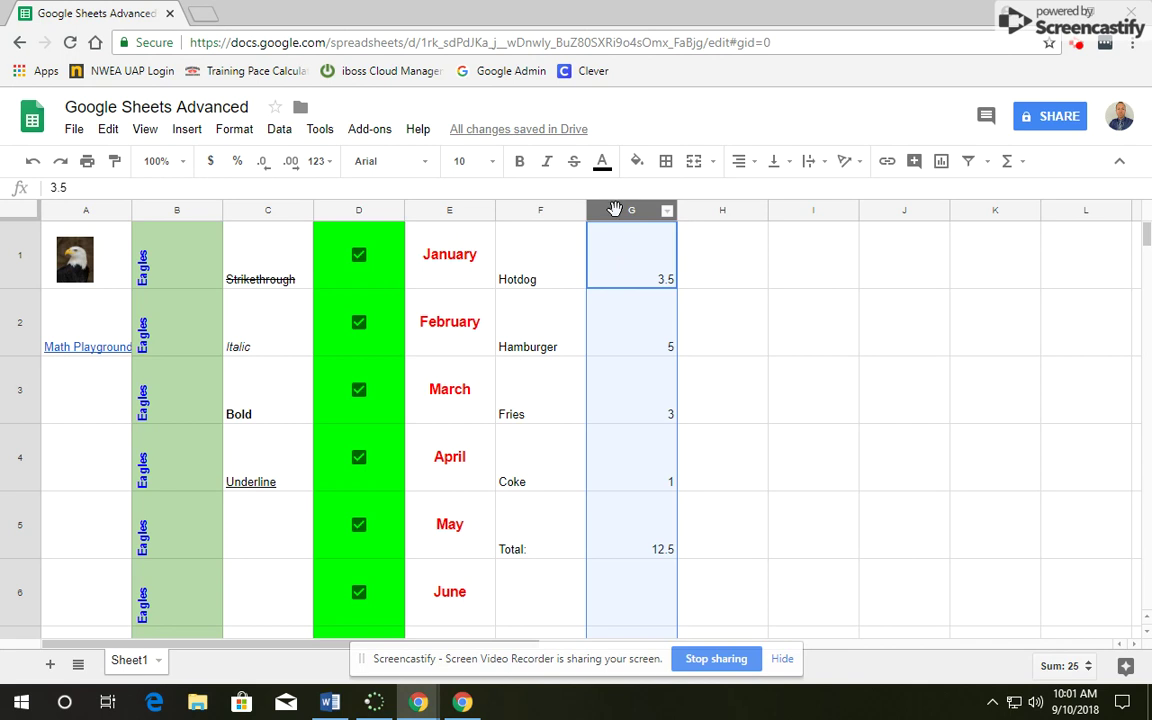
left_click(212, 167)
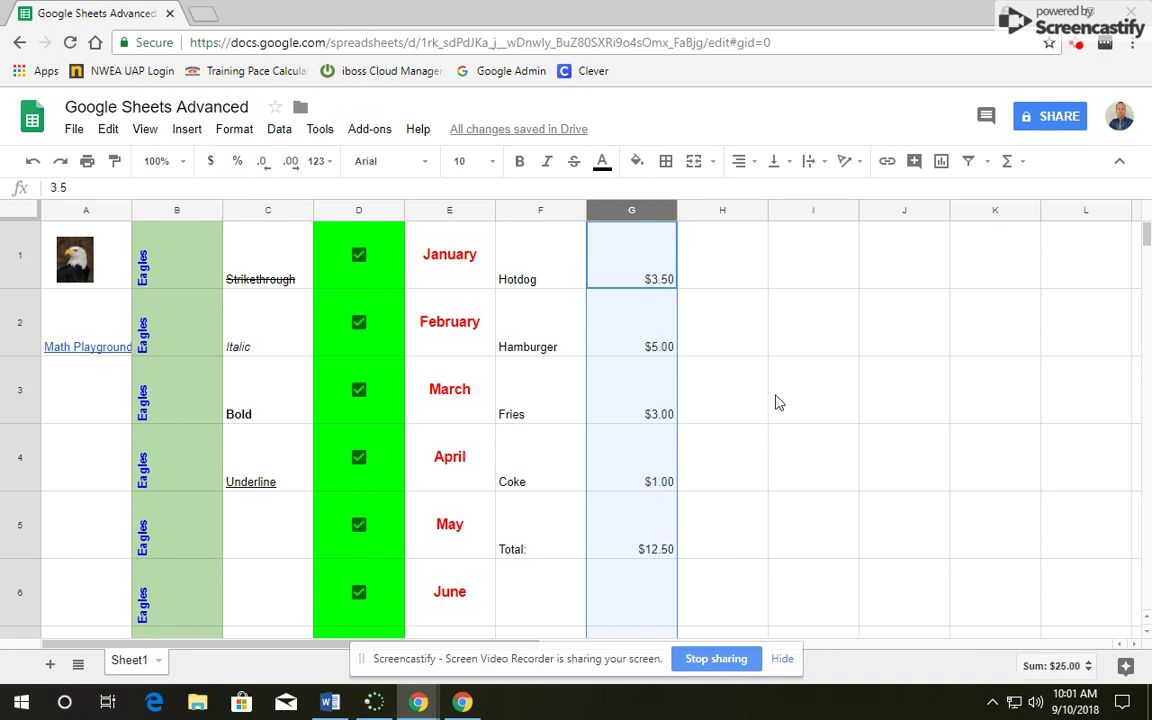
left_click(795, 450)
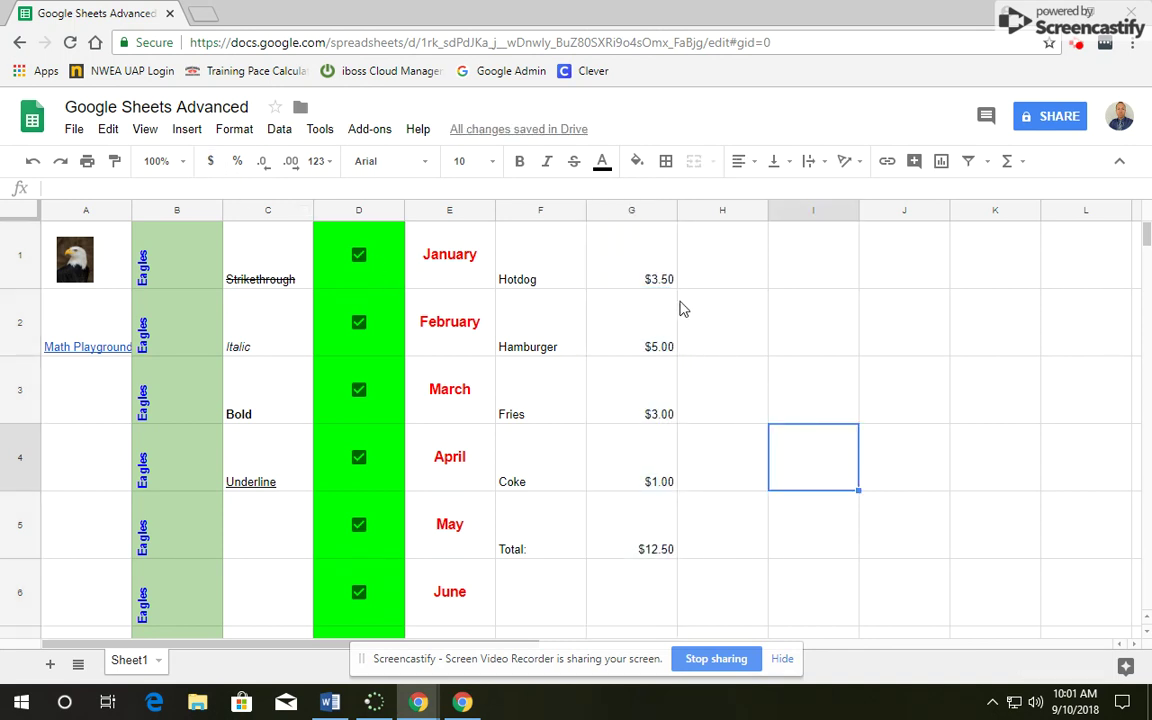
- Rotate the text of the prices and total in cells G1 through G5 with the Tilt up option
left_click_drag(628, 255, 668, 532)
left_click(846, 163)
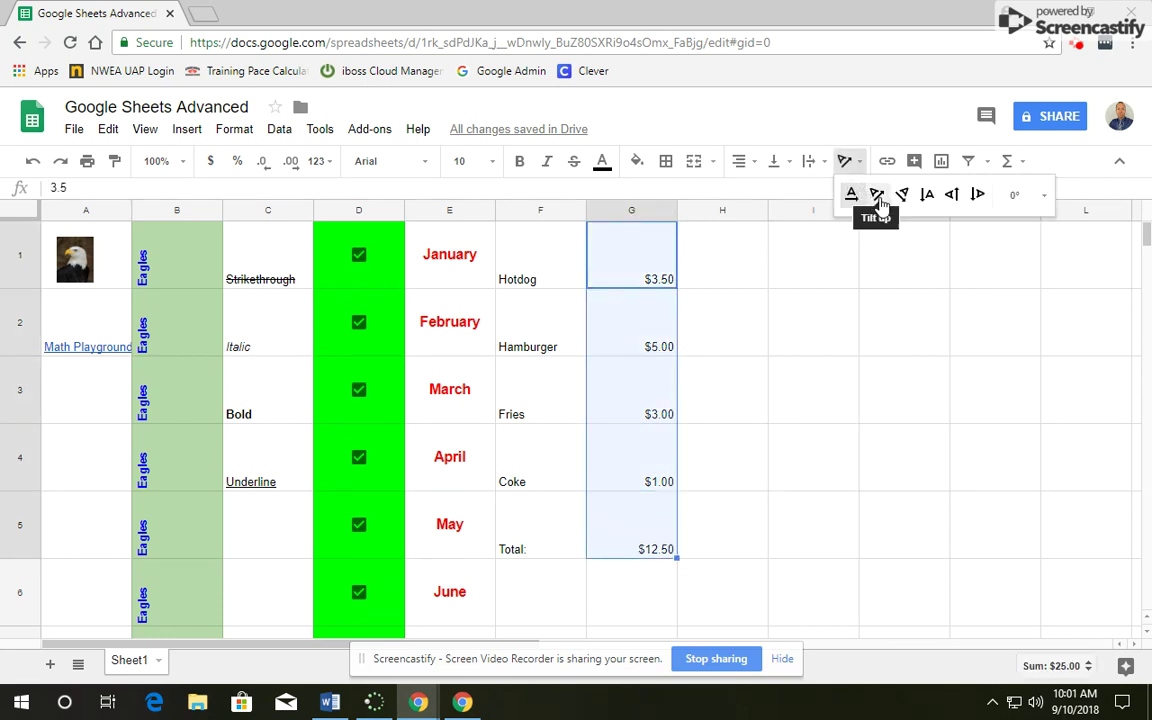
left_click(878, 200)
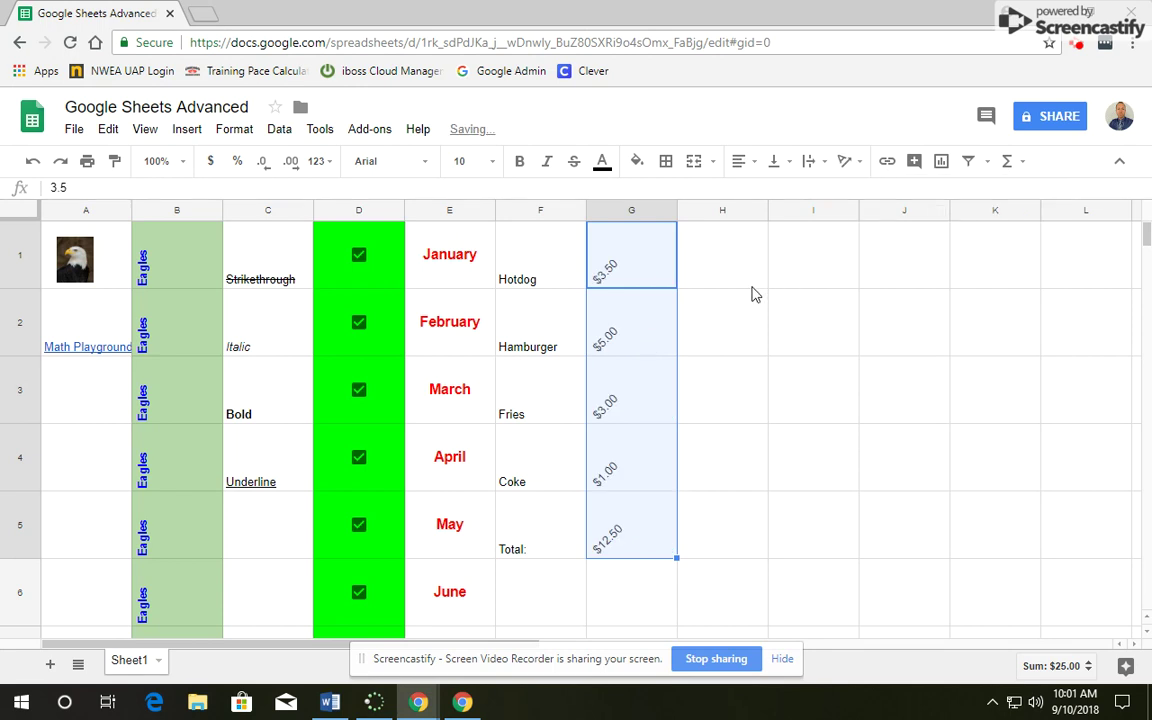
- Fill the price cells G1 through G5 with a light cornflower blue background
left_click(636, 162)
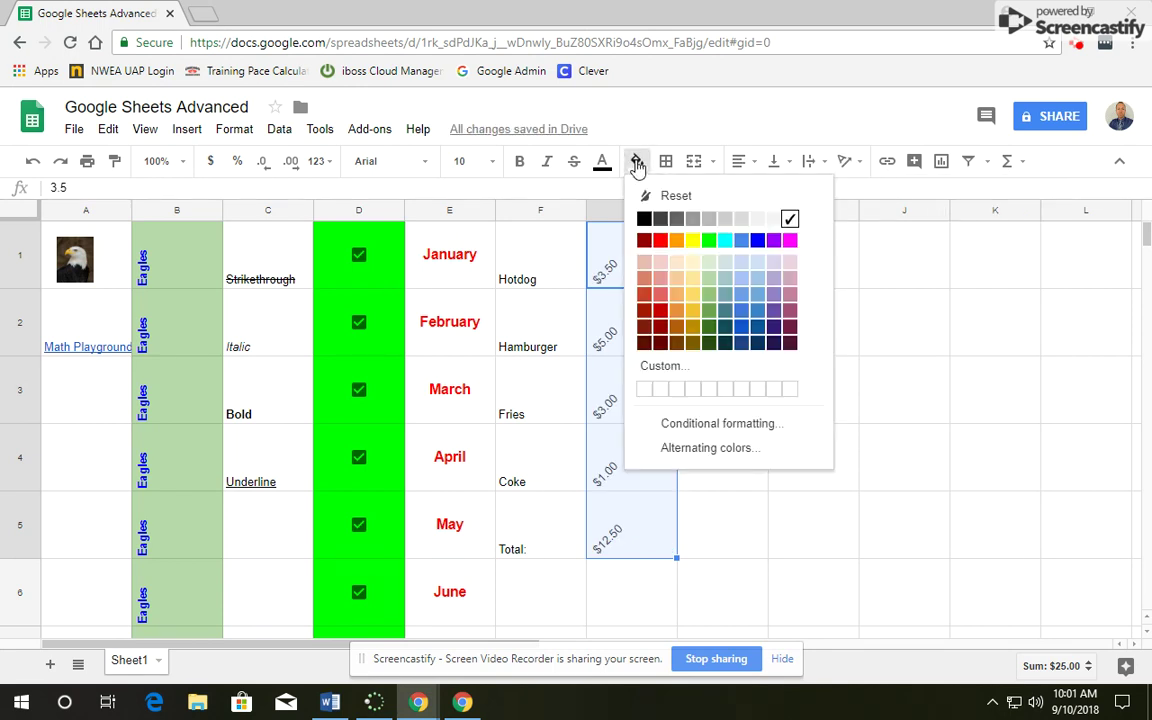
left_click(742, 278)
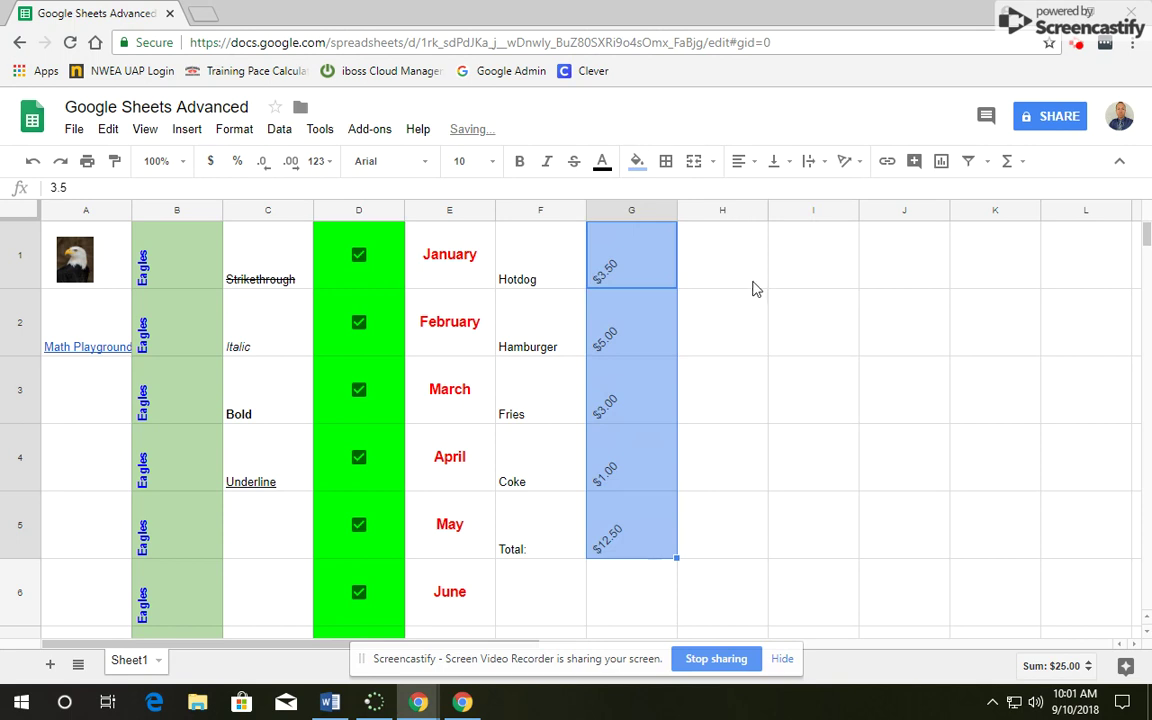
left_click(707, 322)
- Fill the food names and total label in F1 through F5 with a paler blue than the price cells
left_click_drag(515, 252, 515, 505)
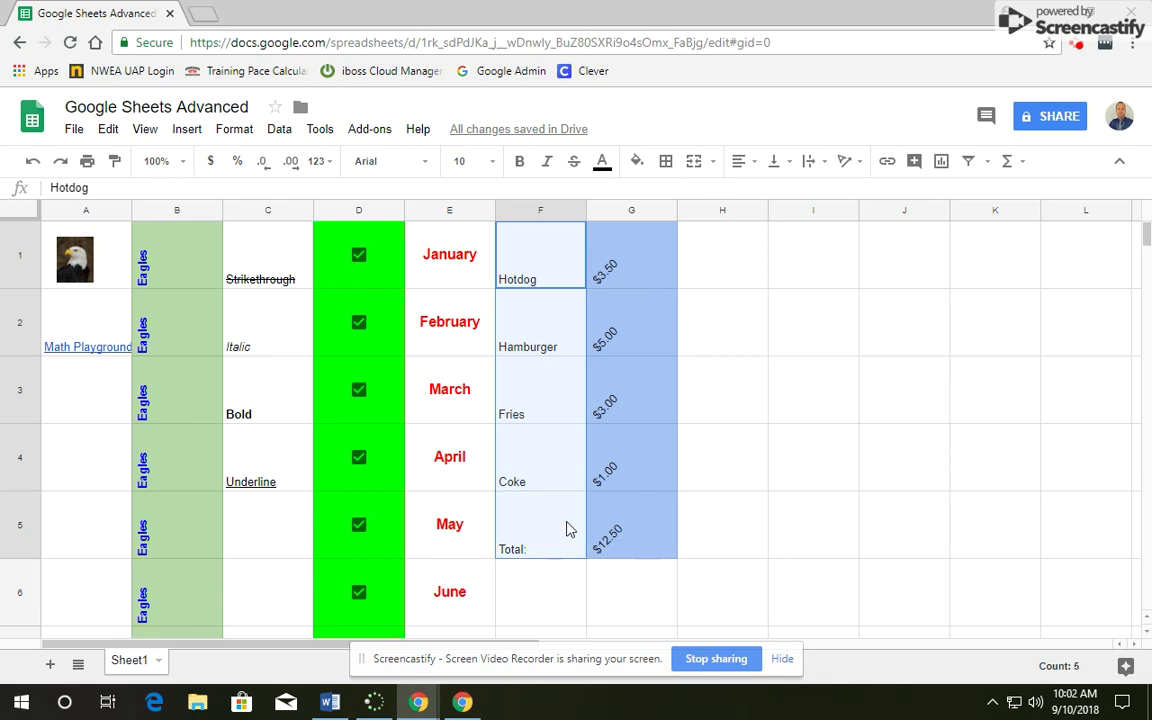
left_click(637, 161)
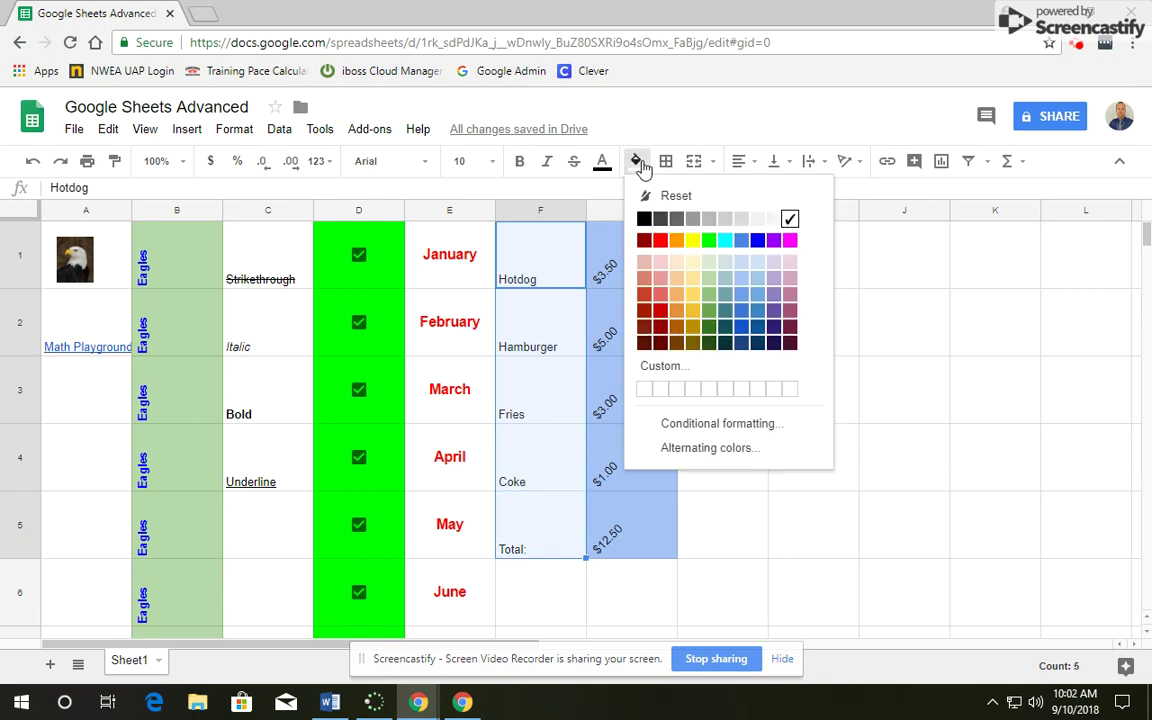
left_click(742, 264)
left_click(750, 330)
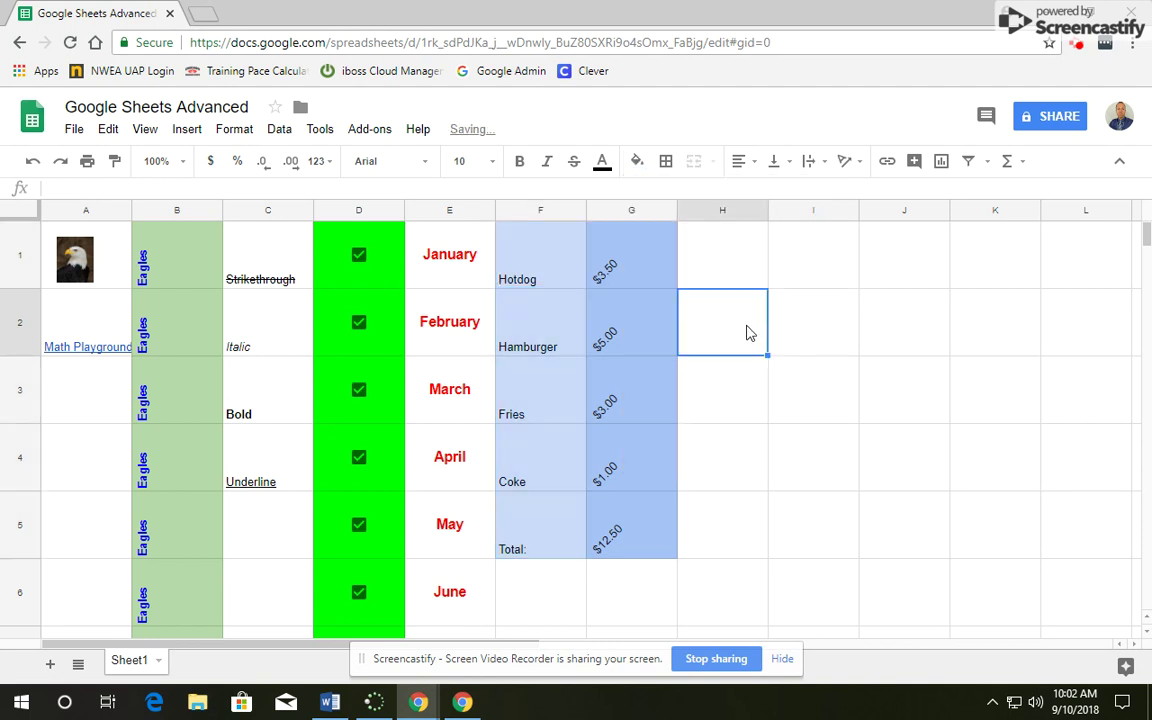
- Apply borders to all sides of every cell in the food and price table, F1 through G5
left_click(546, 268)
left_click_drag(546, 268, 626, 521)
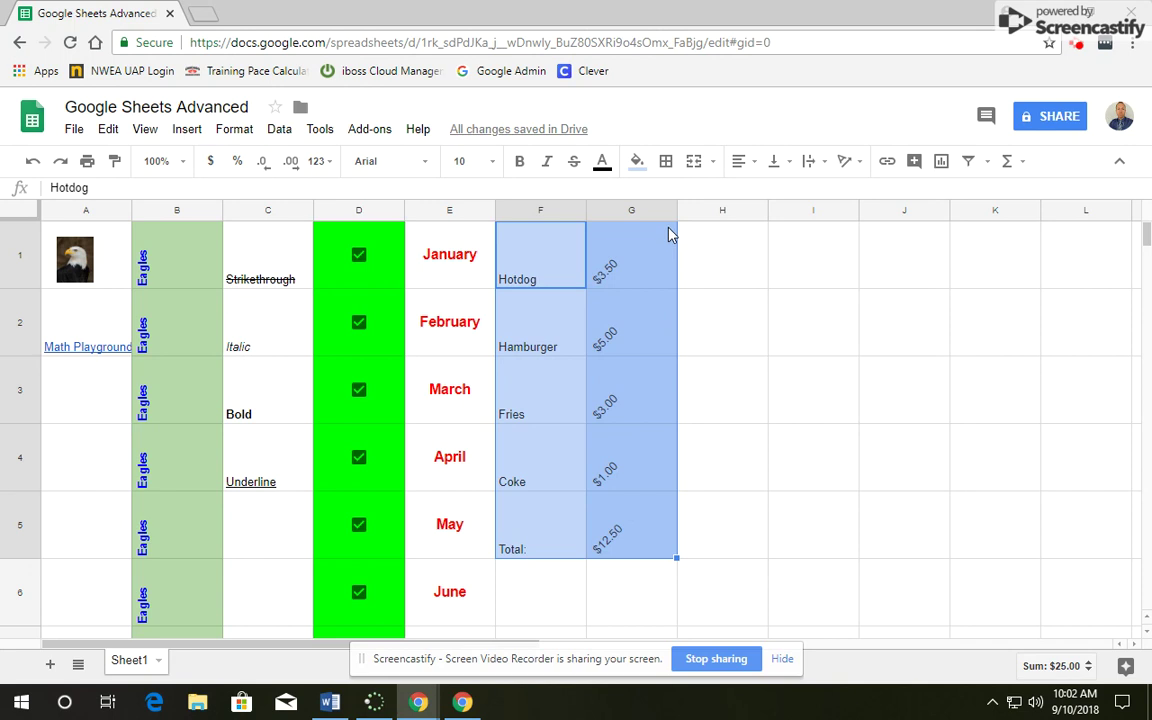
left_click(666, 163)
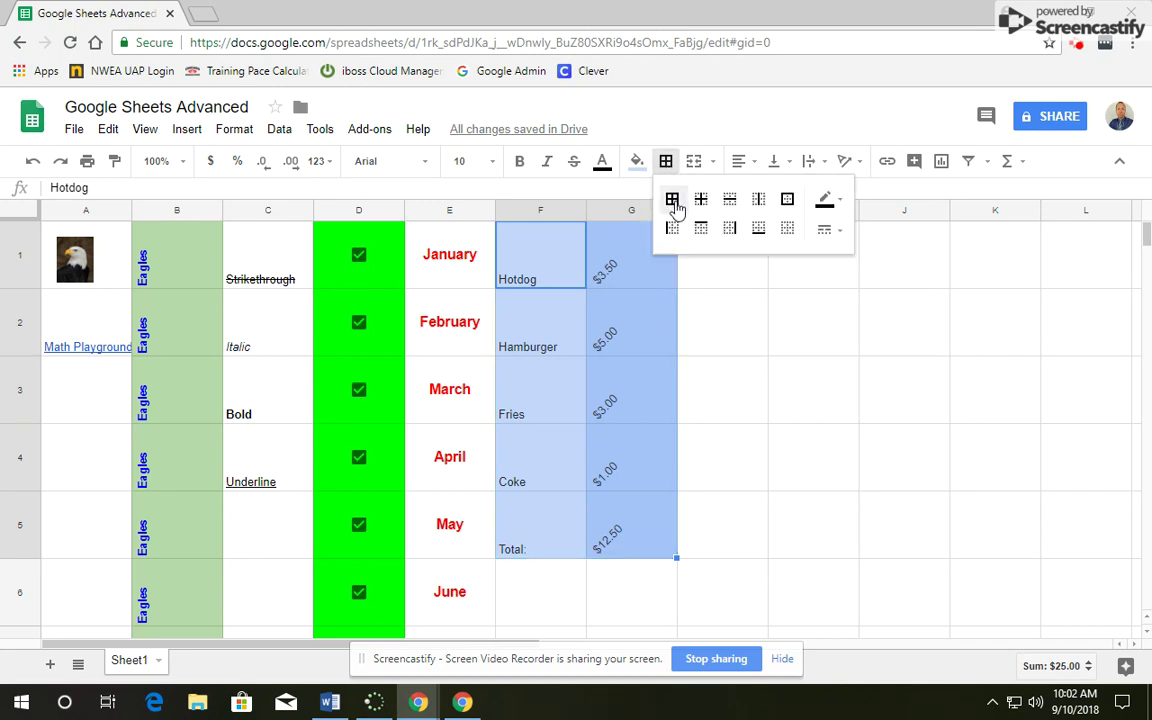
left_click(673, 202)
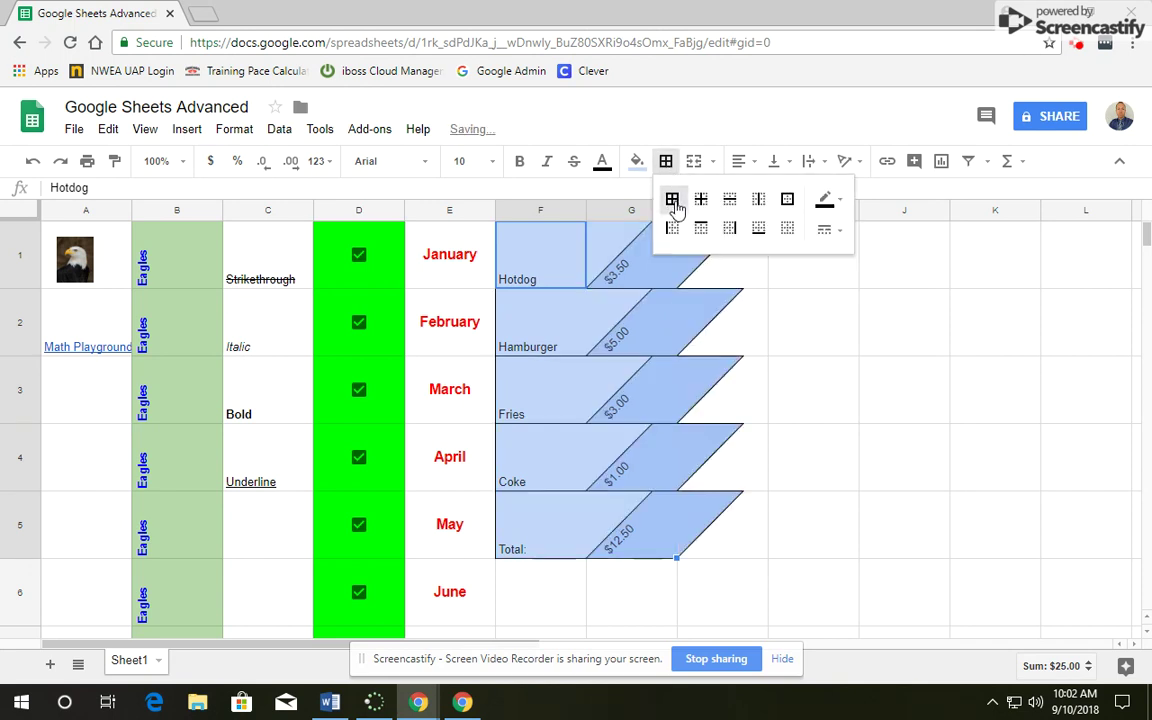
left_click(825, 337)
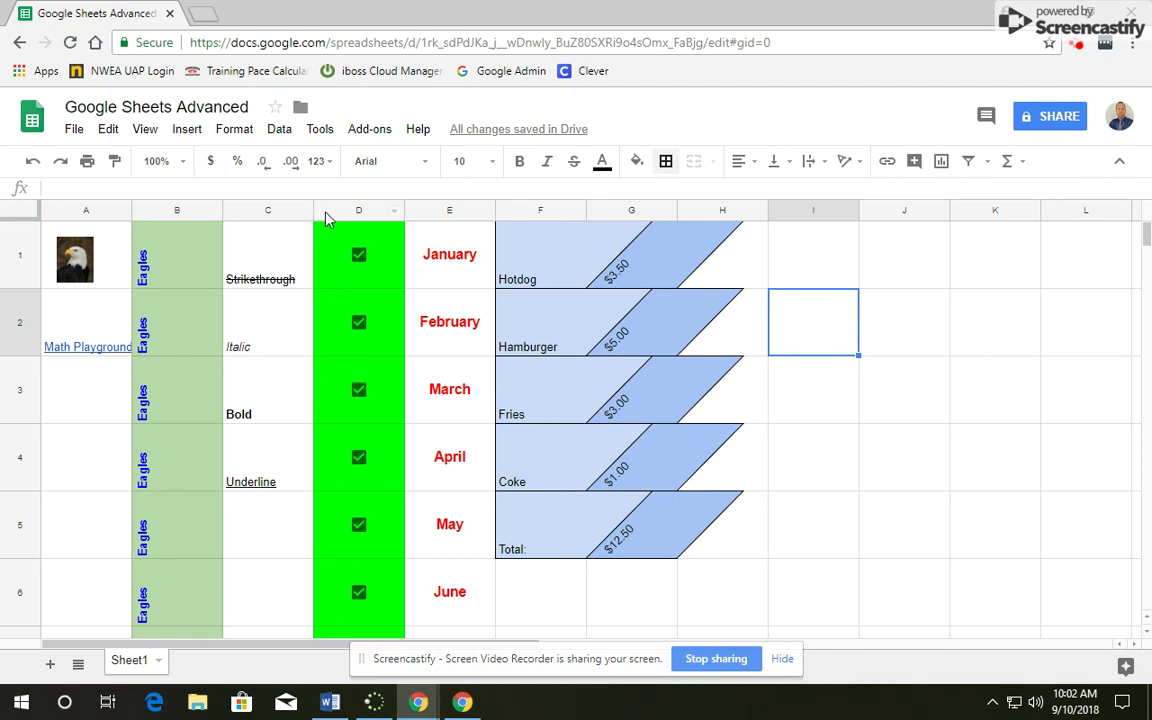
- Insert one column to the left of checkbox column D and delete the checkboxes from rows 1 through 7 of the new column
right_click(325, 219)
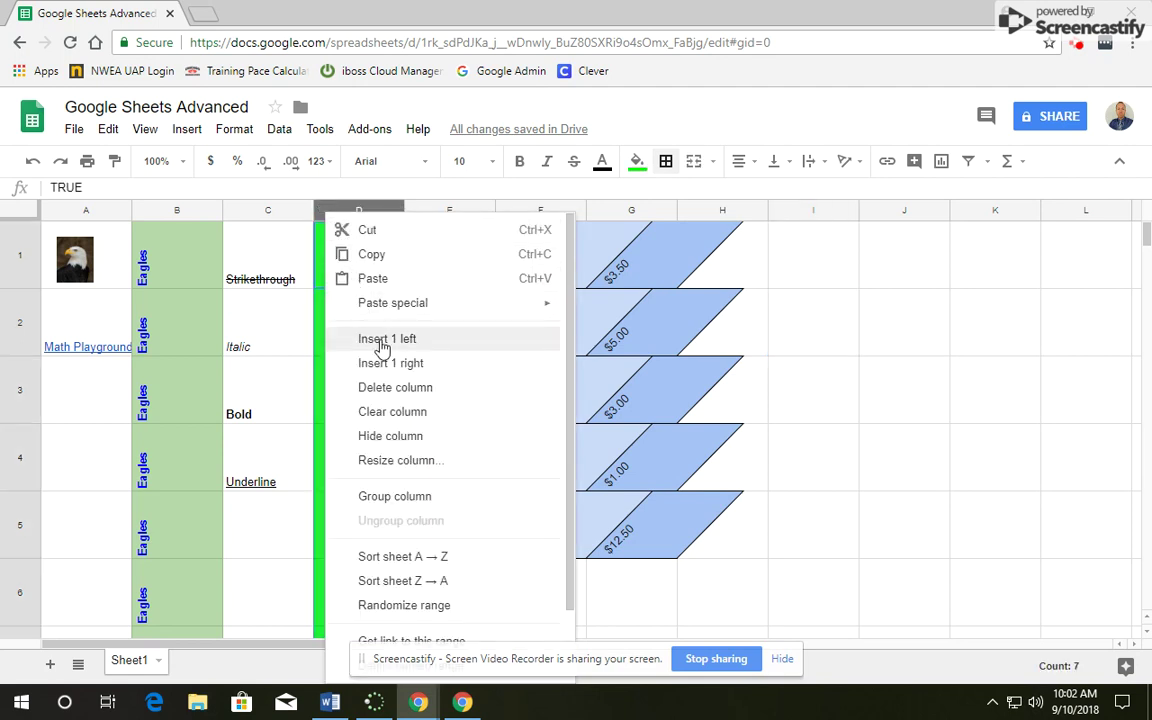
left_click(386, 339)
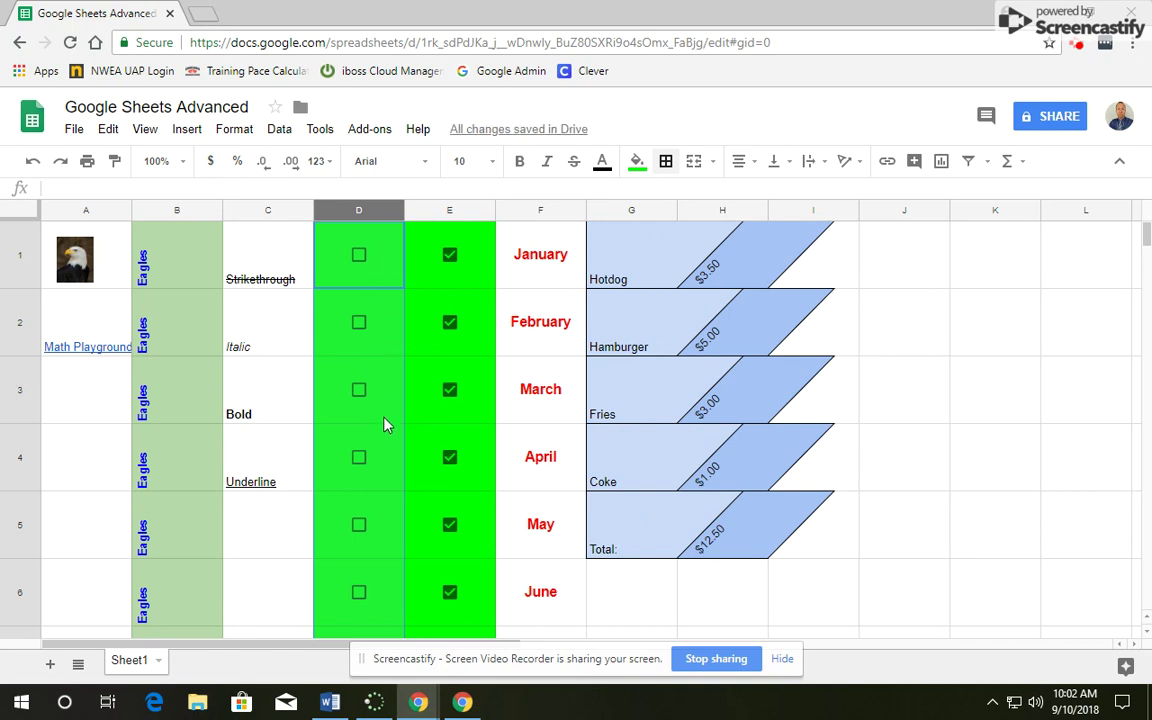
scroll(395, 425, "down", 2)
scroll(397, 432, "up", 2)
left_click(362, 316)
key("Up")
key("space")
left_click_drag(362, 316, 372, 452)
key("Delete")
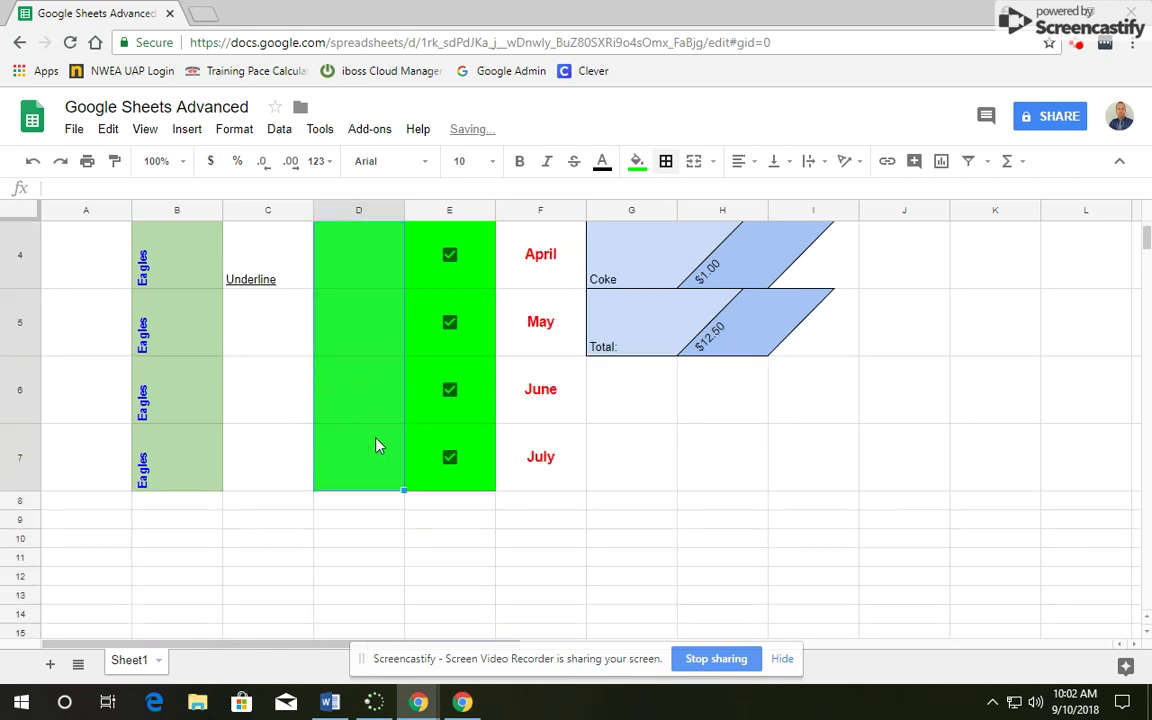
- Change the fill color of the new, empty column D to white
key("Up")
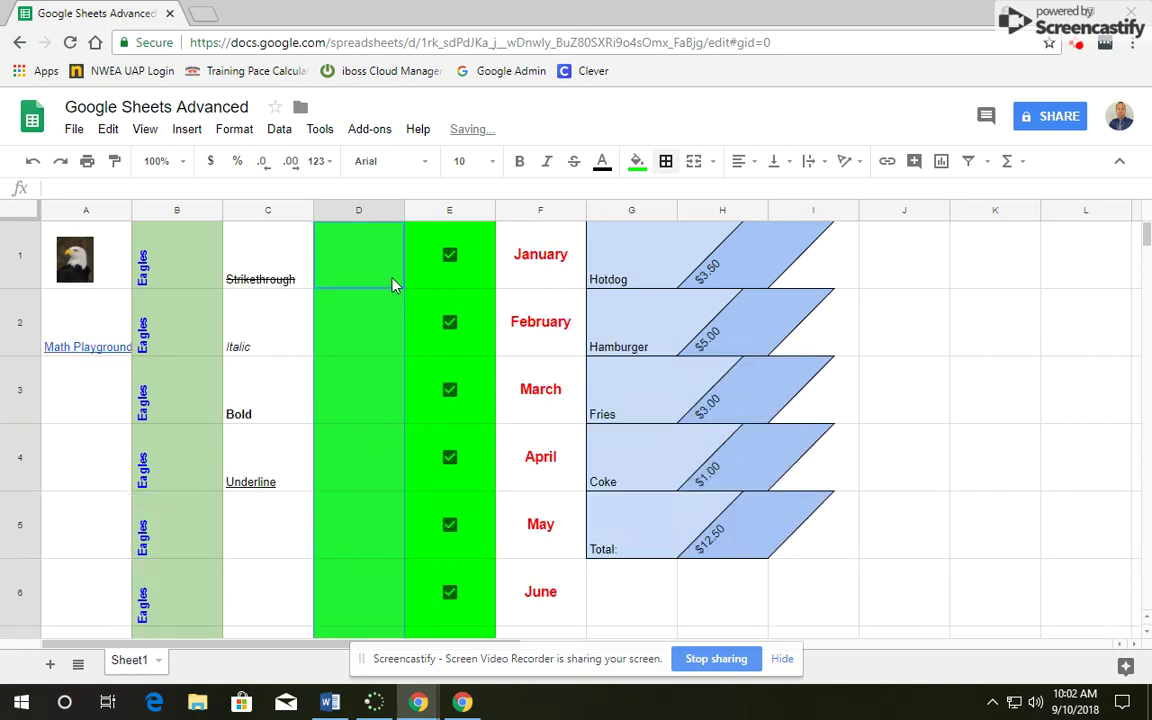
left_click(637, 165)
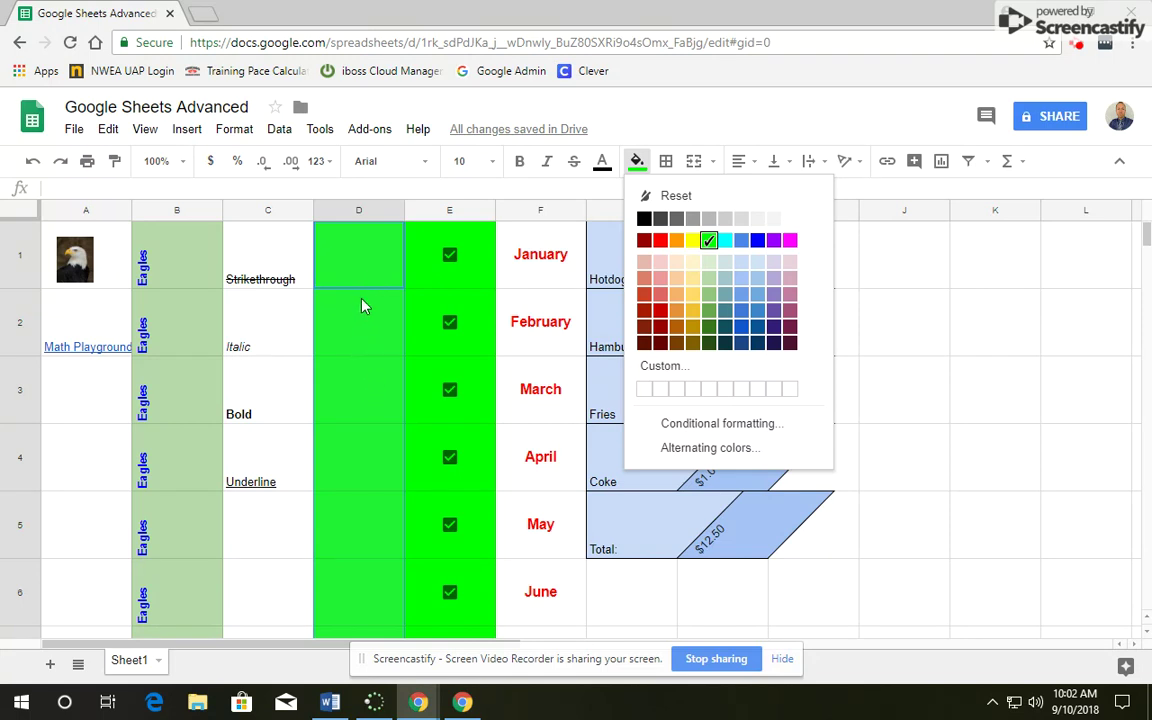
left_click(790, 220)
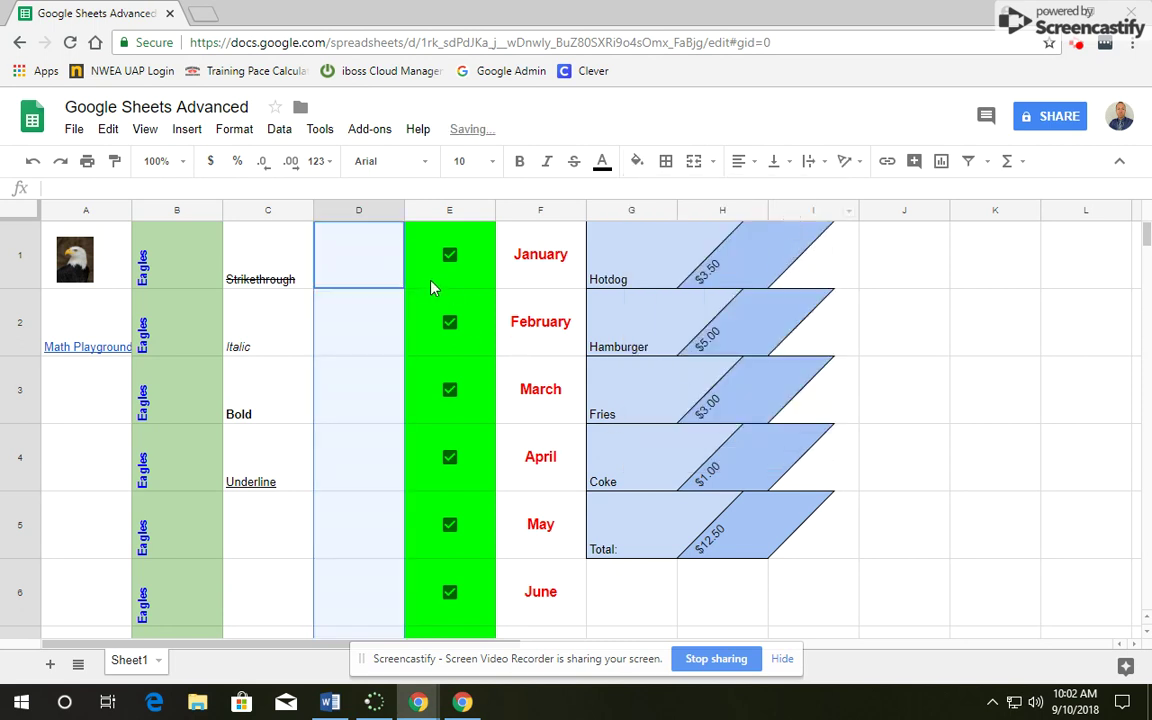
left_click(918, 408)
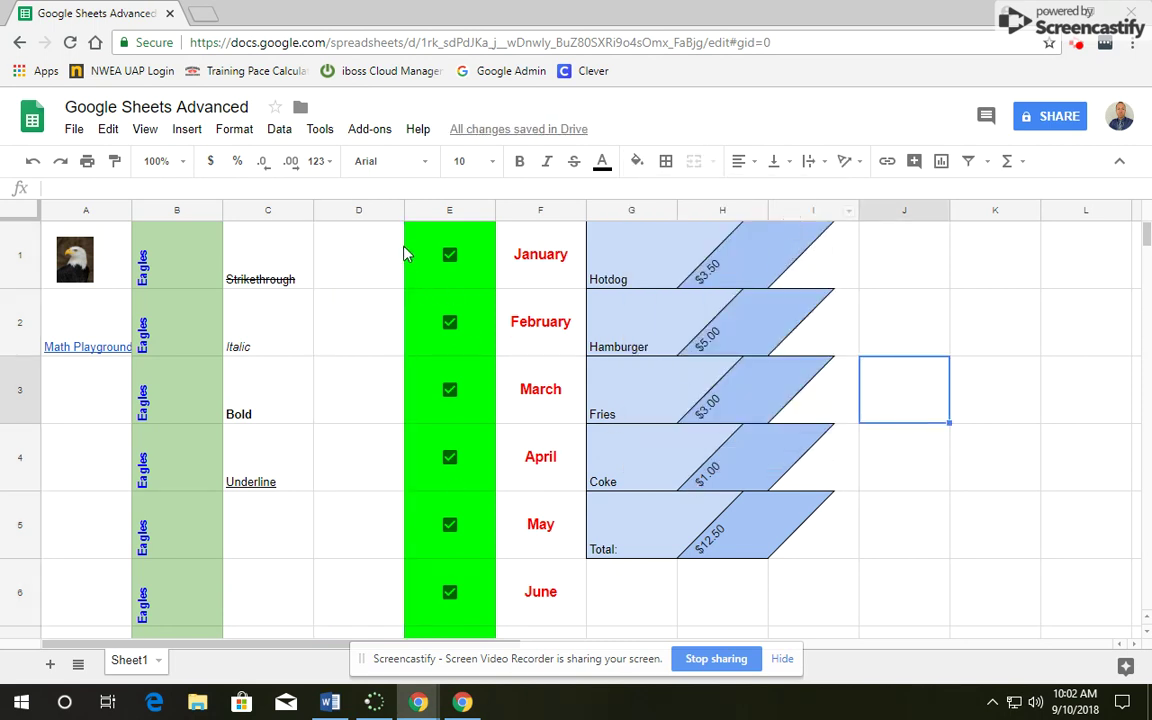